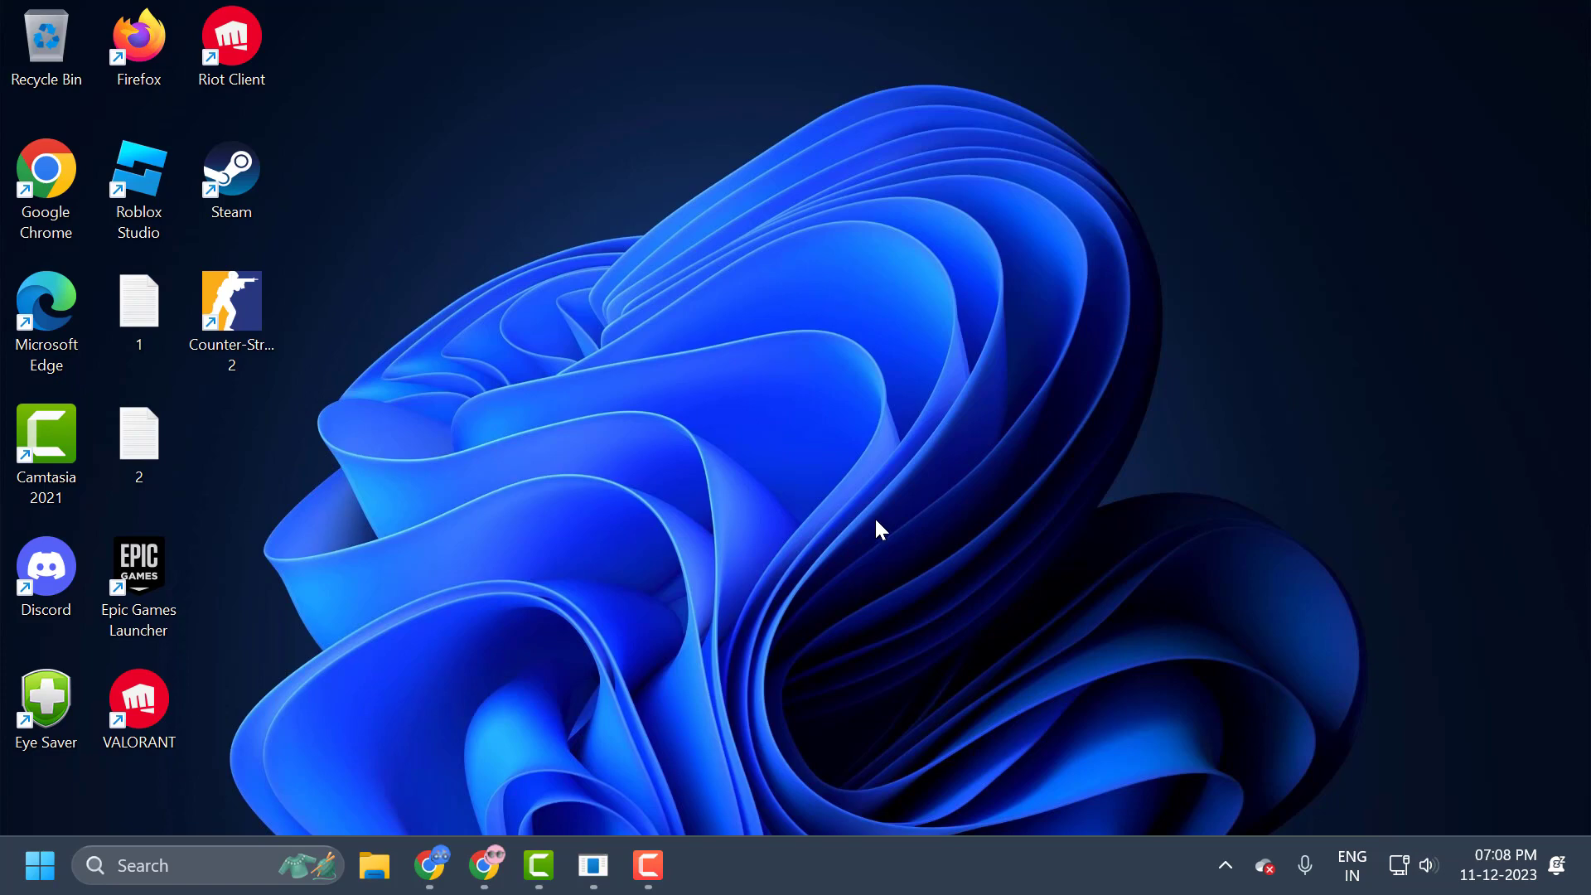
Open the local application data folder by running %localappdata% from the Run dialog
right_click(41, 867)
click(69, 715)
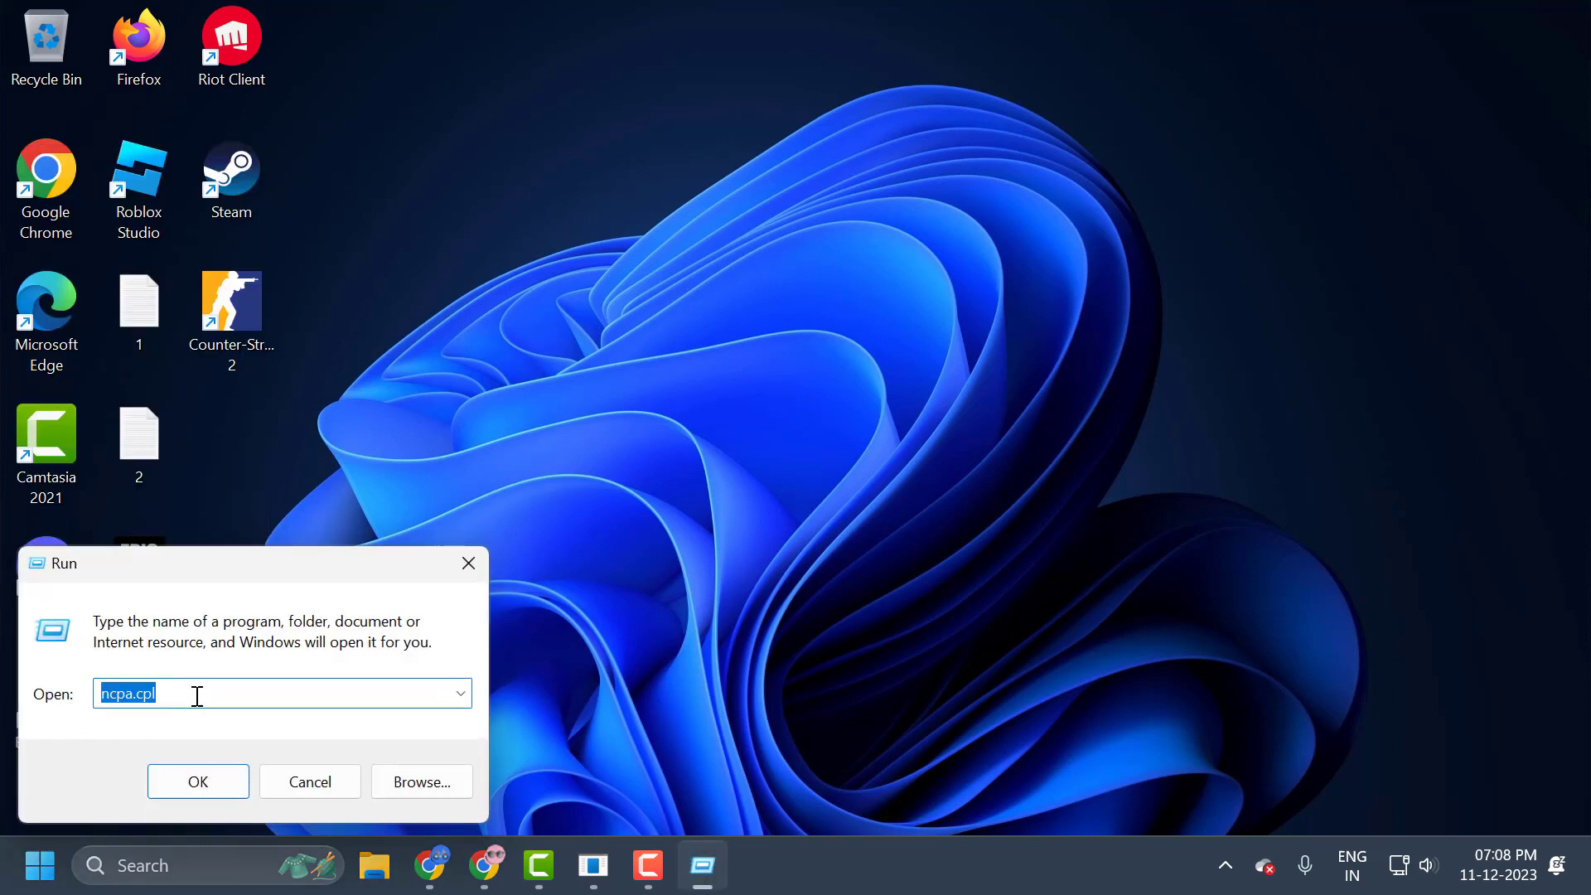
text(%locala)
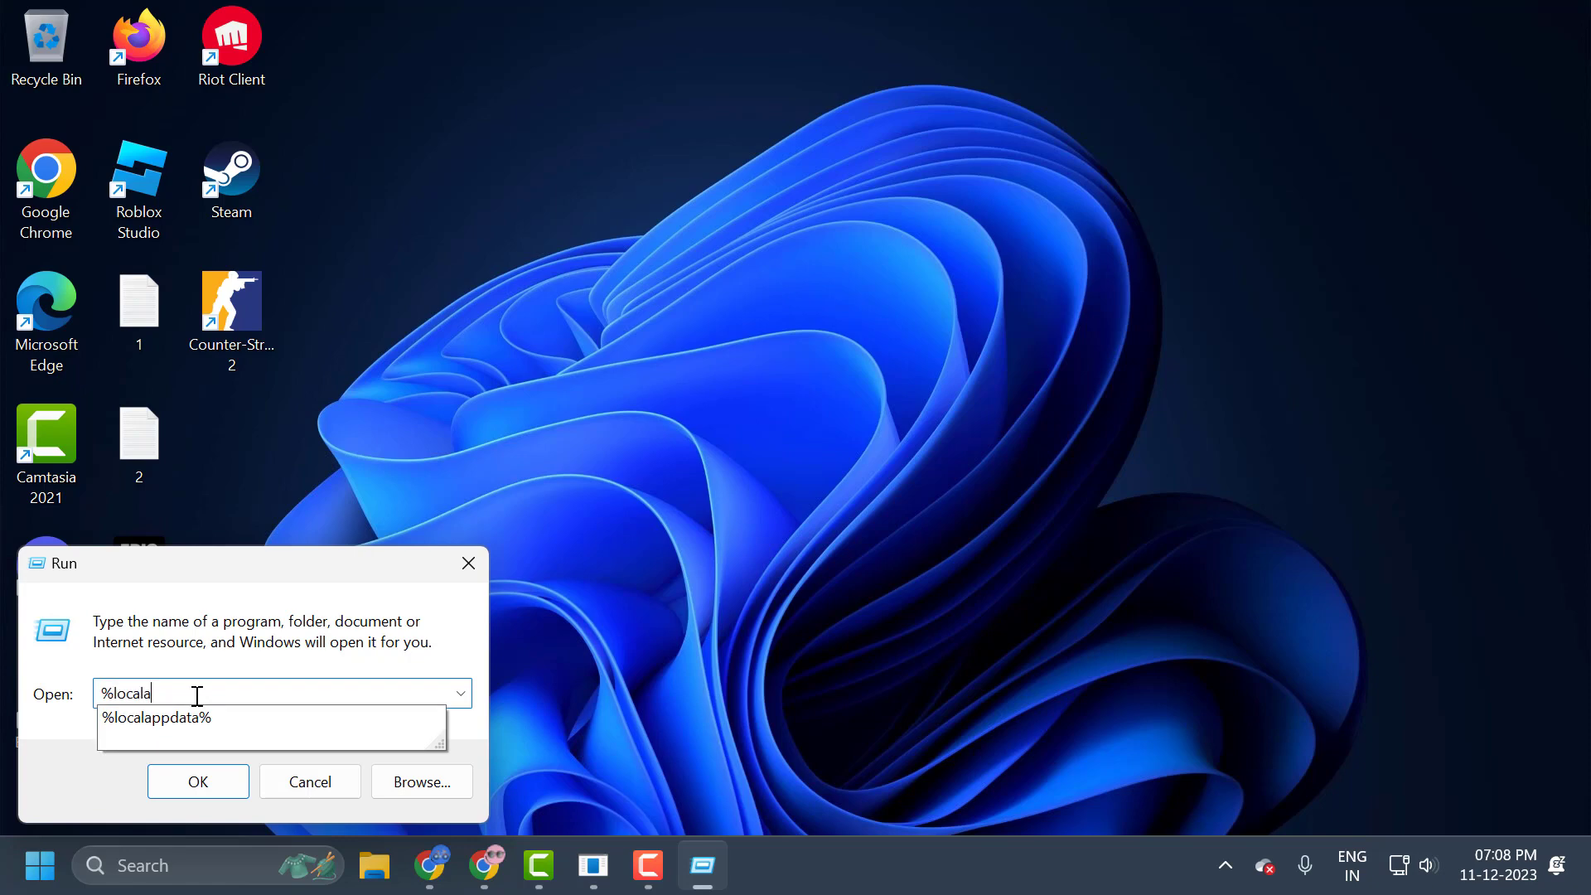
text(ppdata%)
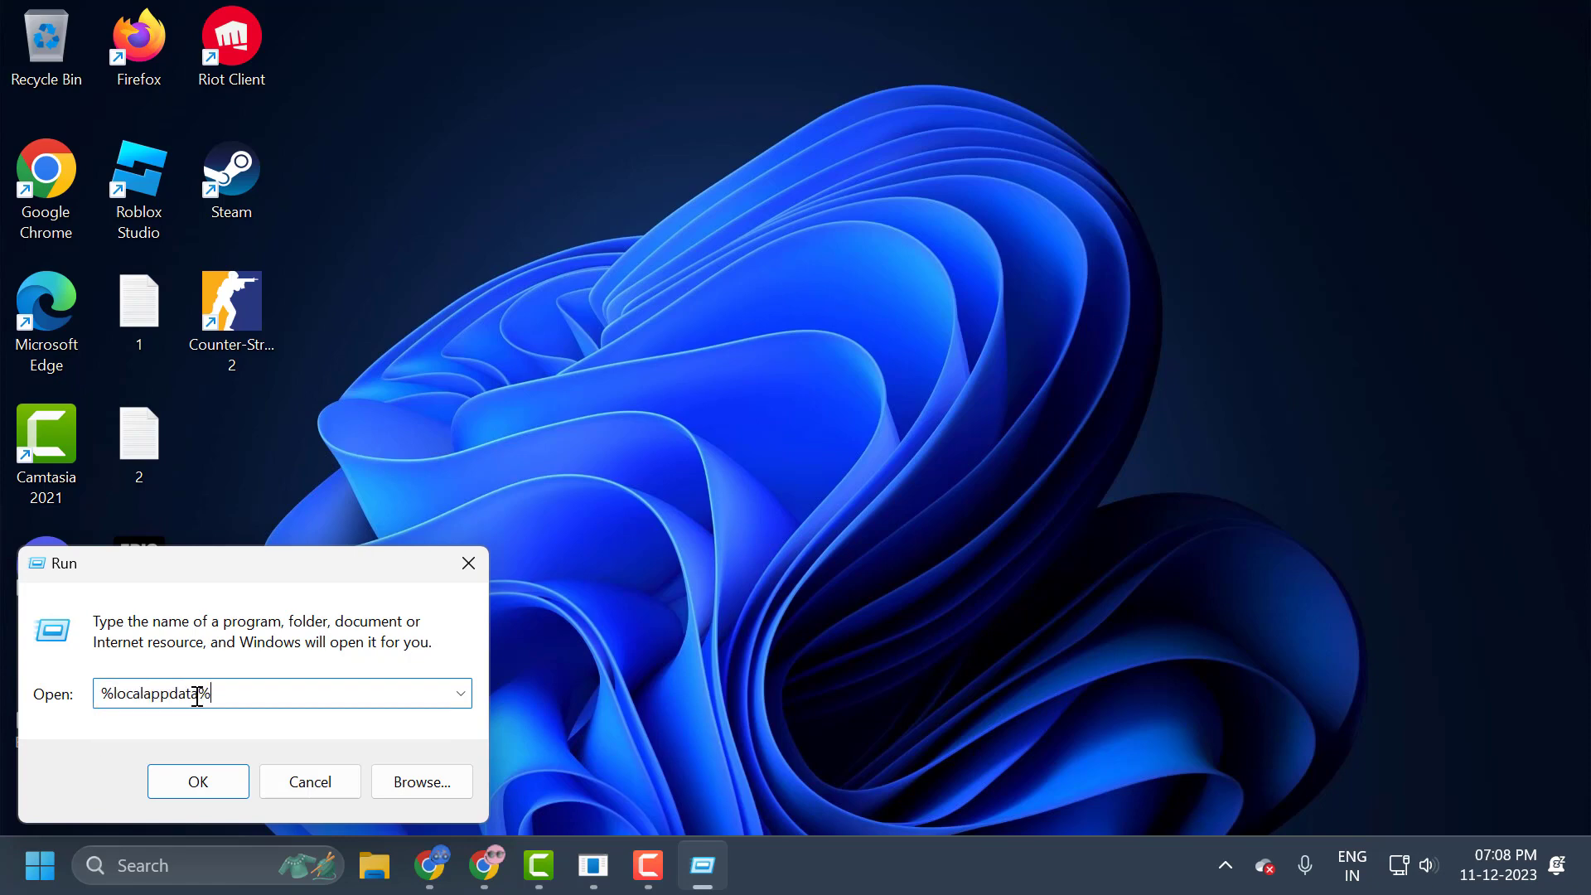
click(207, 767)
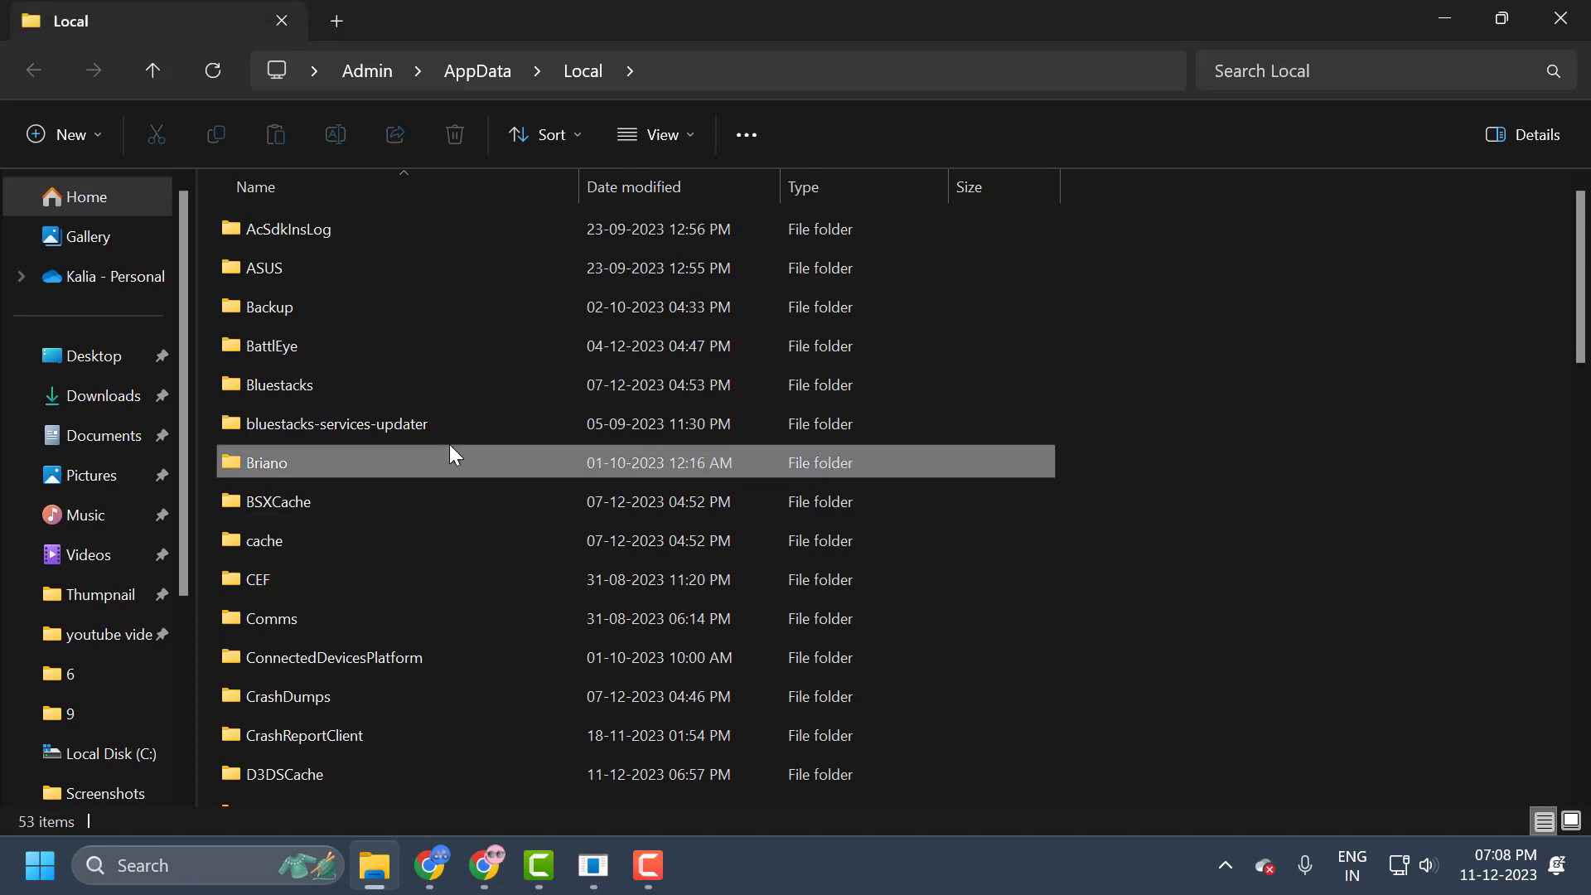
Find and open the Temp folder inside the Local folder
click(450, 447)
key(t)
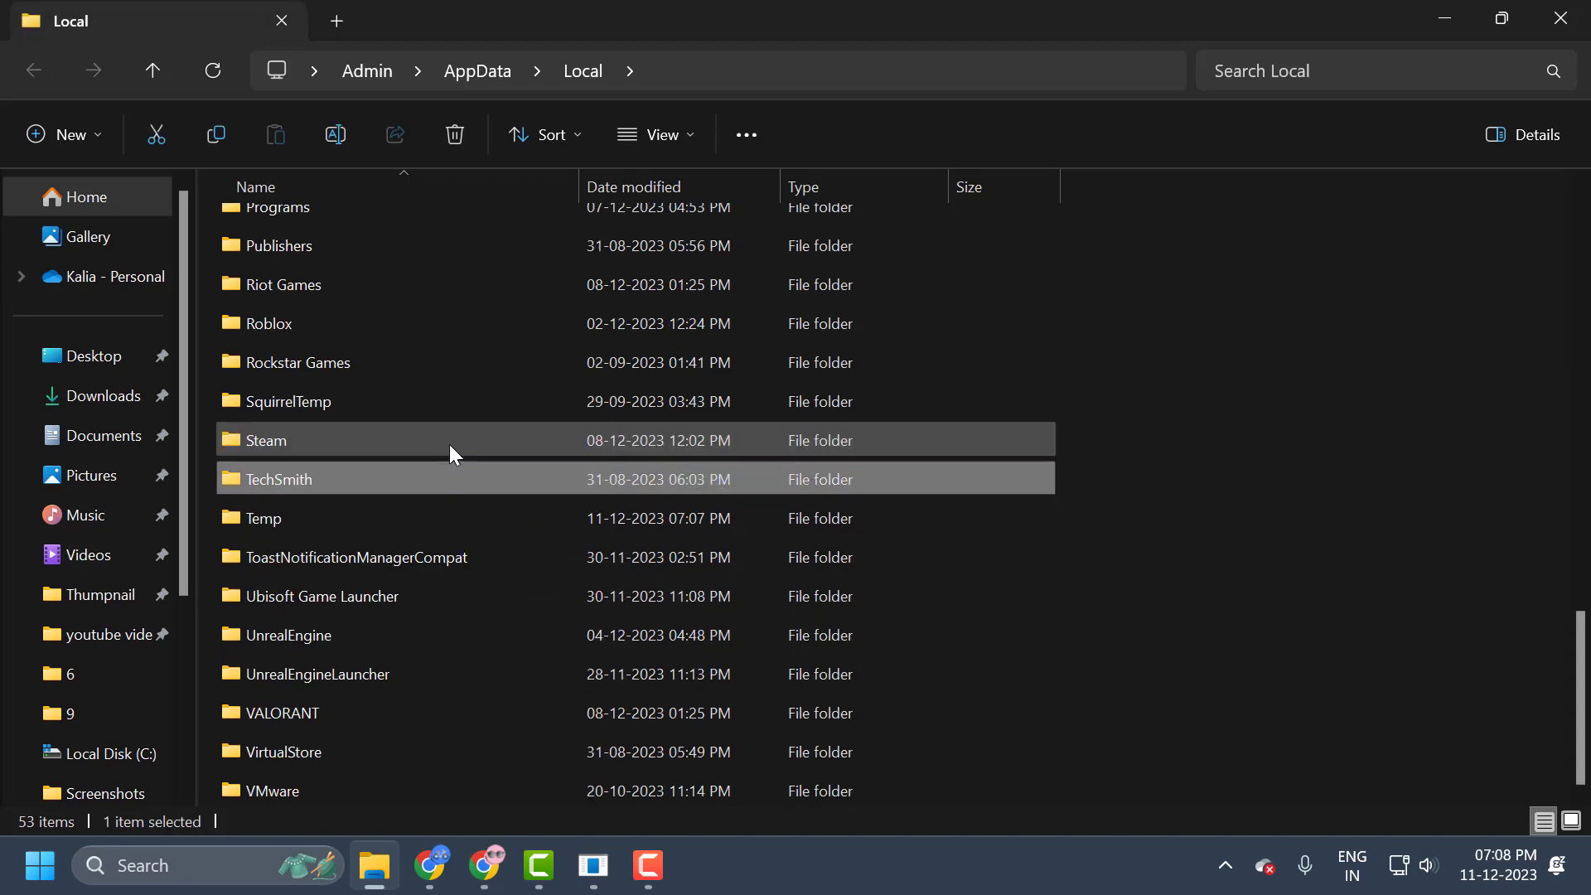
click(357, 520)
double_click(355, 517)
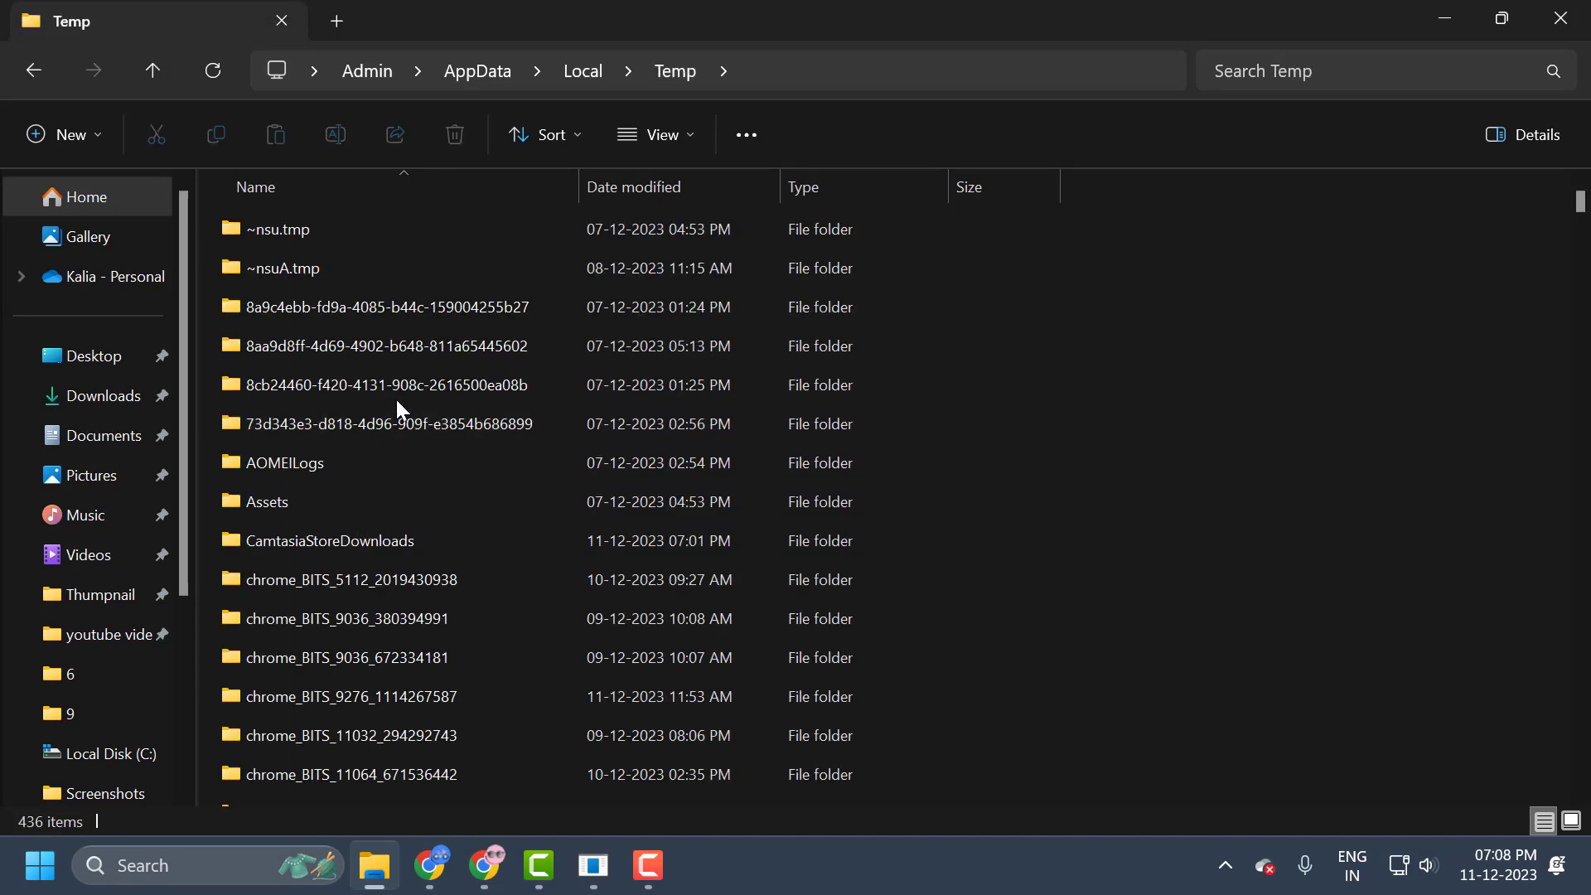
Delete everything in the Temp folder, continuing with administrator permission for all current items, and close the folder window
click(369, 419)
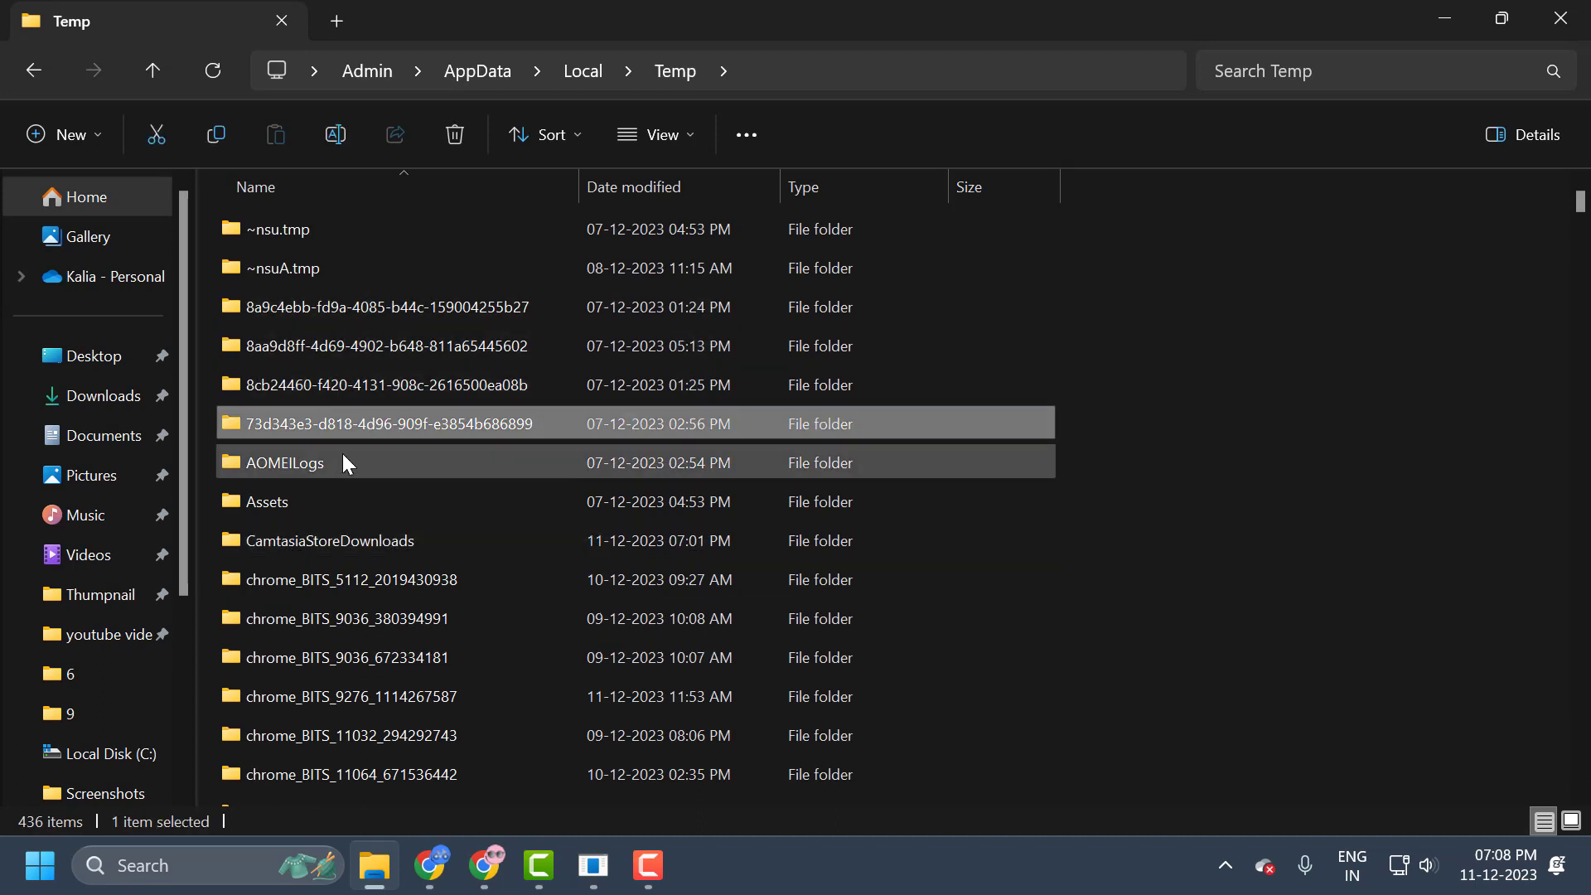
key(ctrl+a)
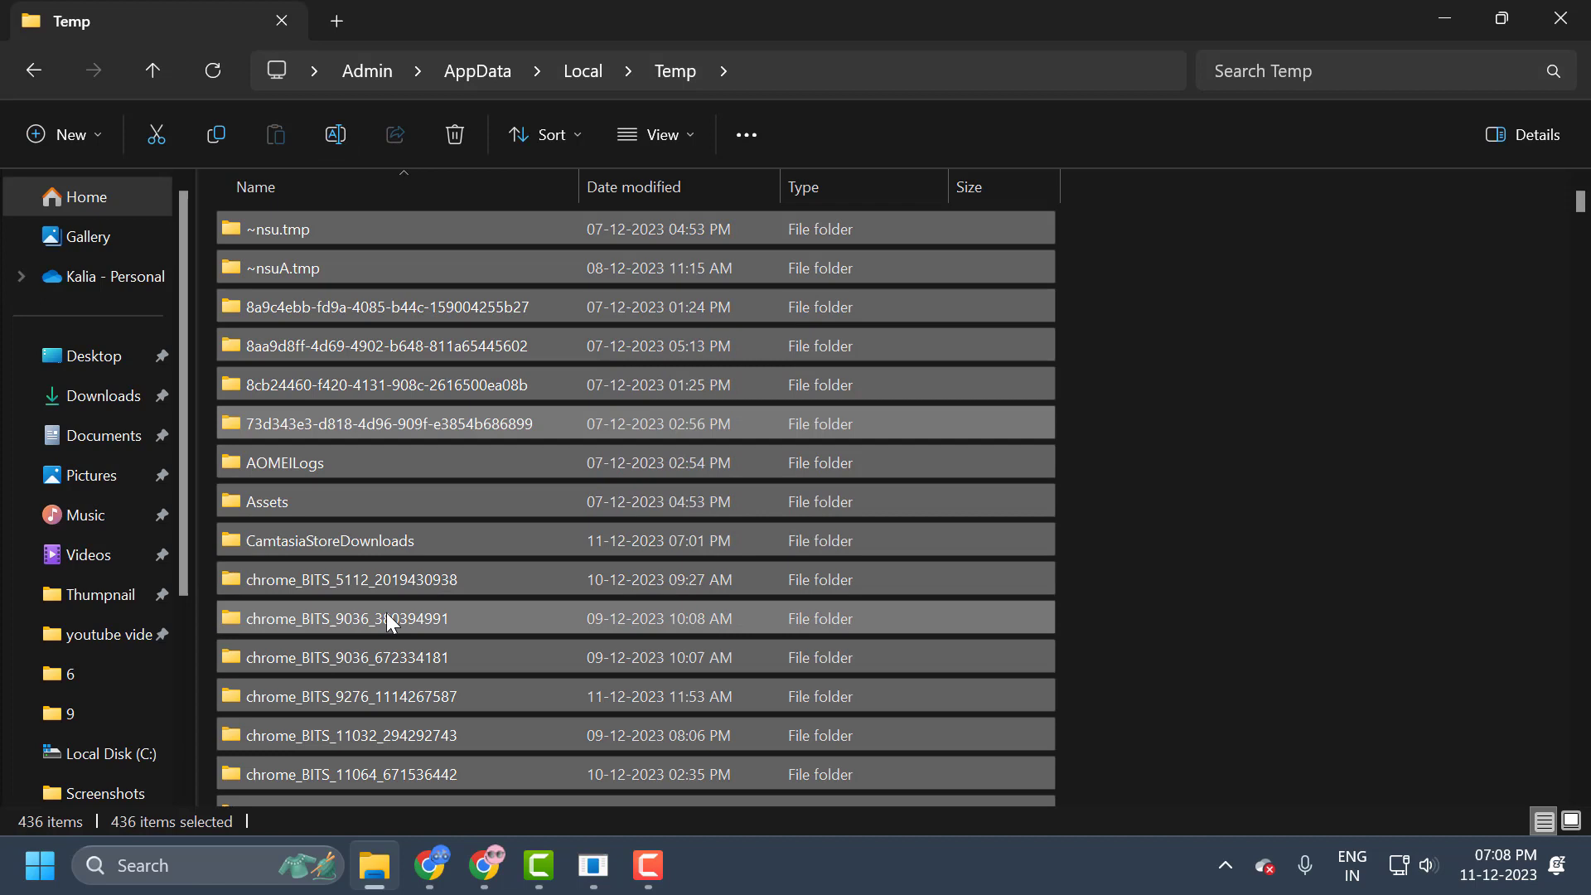
right_click(411, 430)
key(Escape)
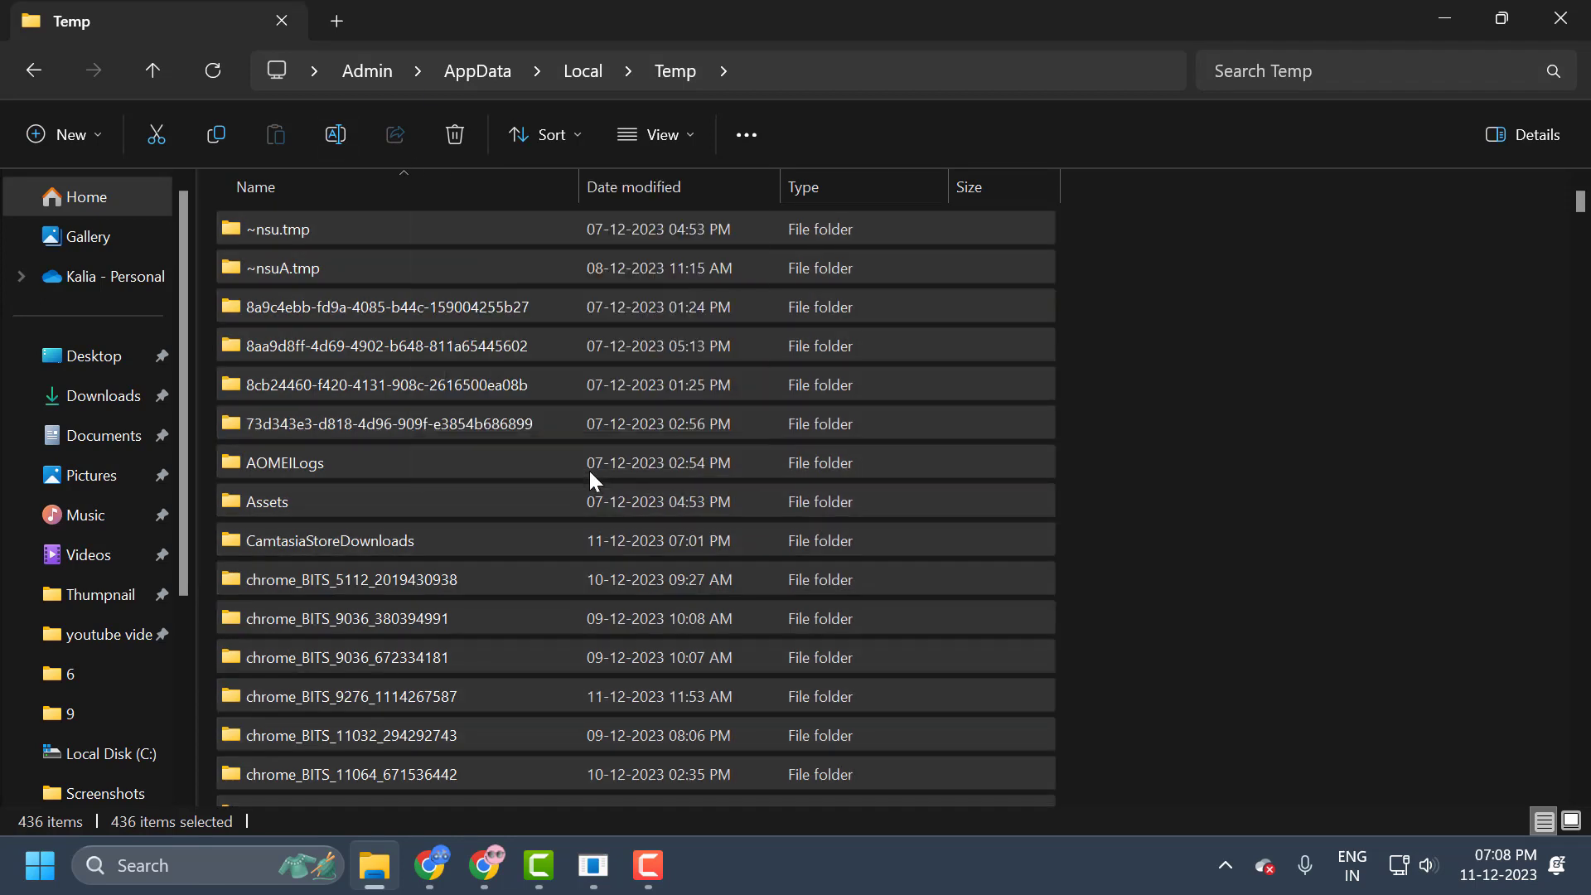
key(Delete)
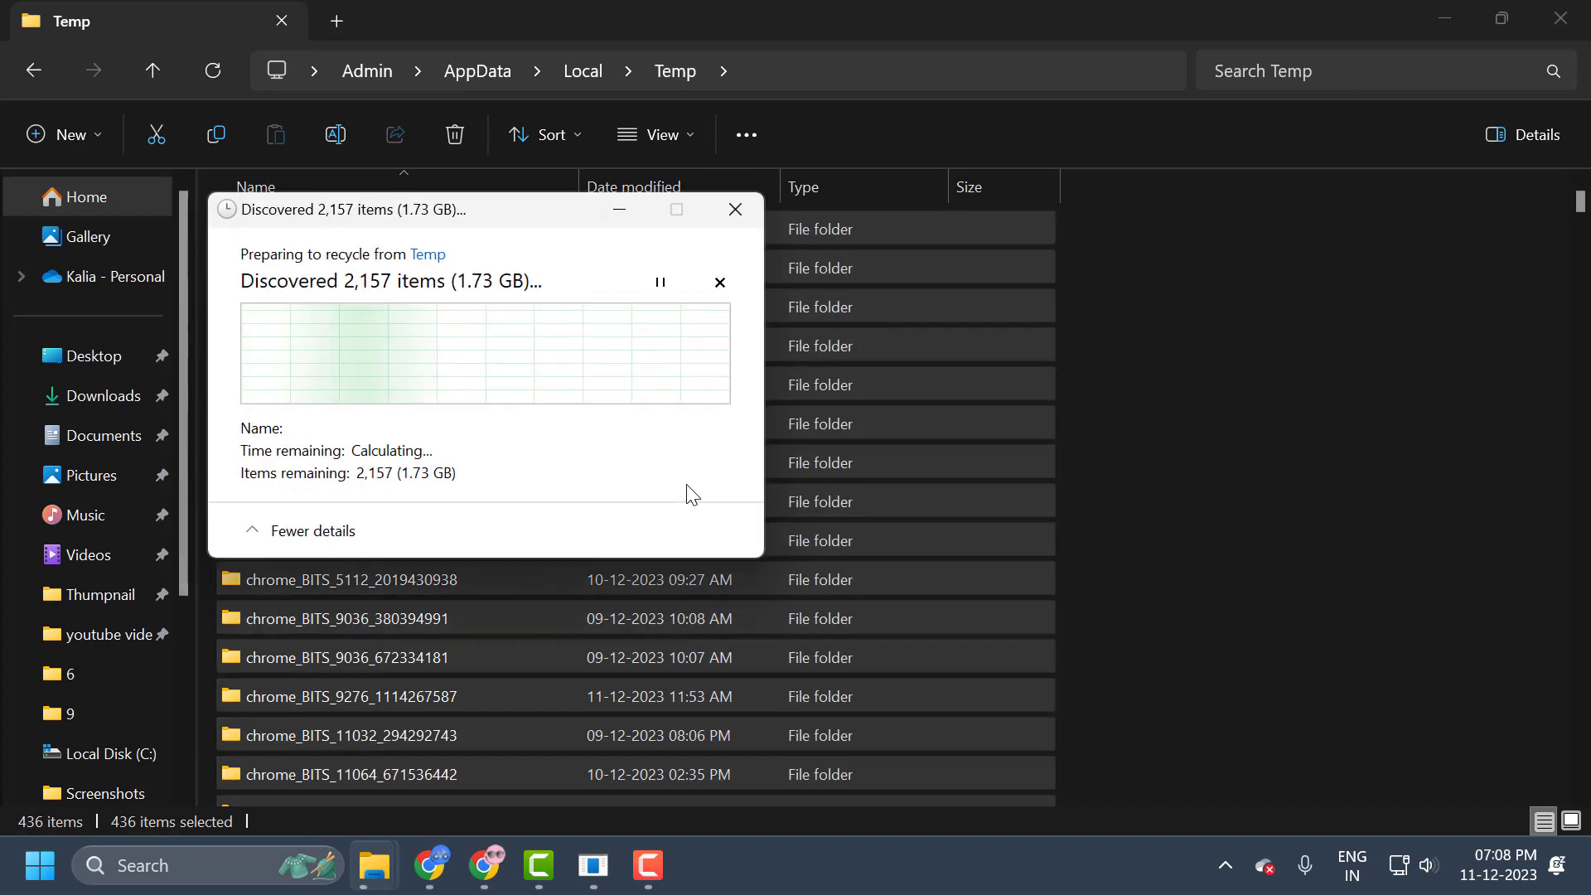
click(251, 364)
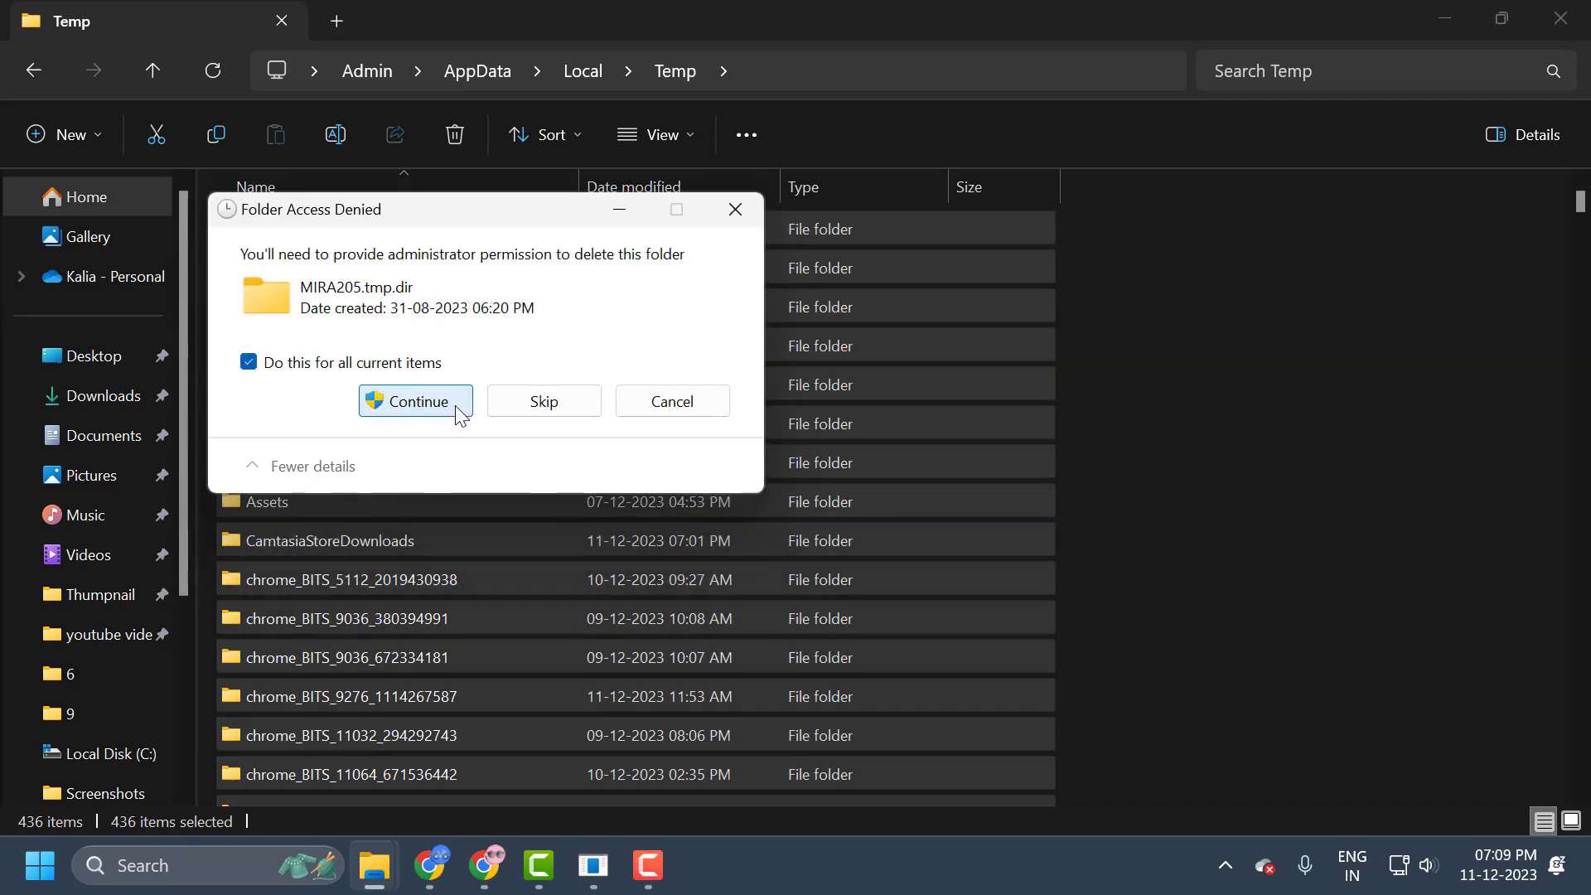
click(419, 402)
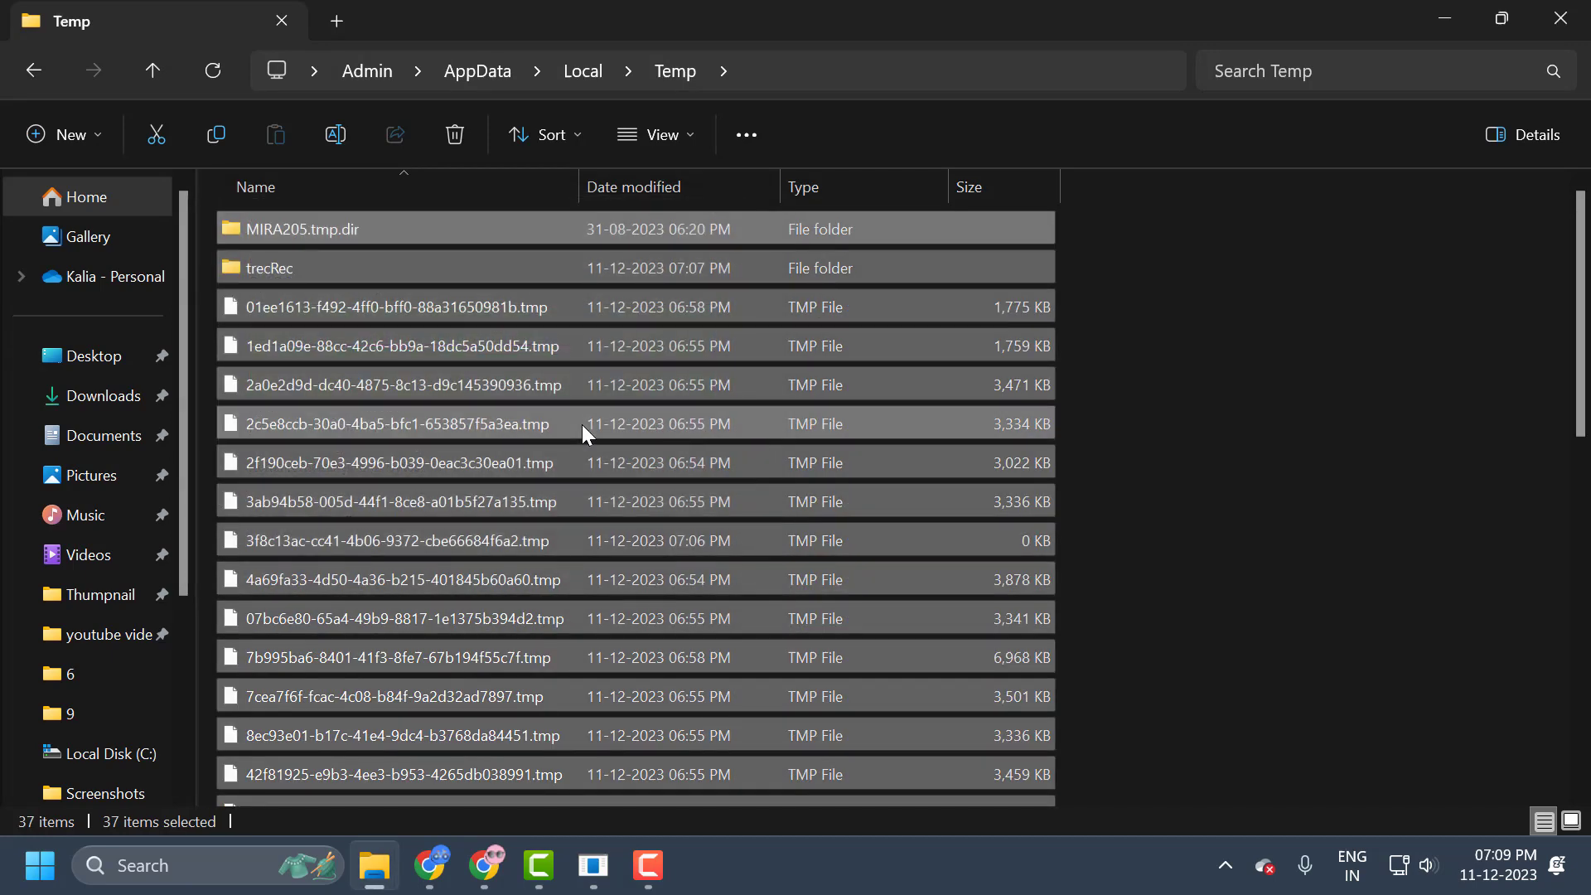
click(1183, 397)
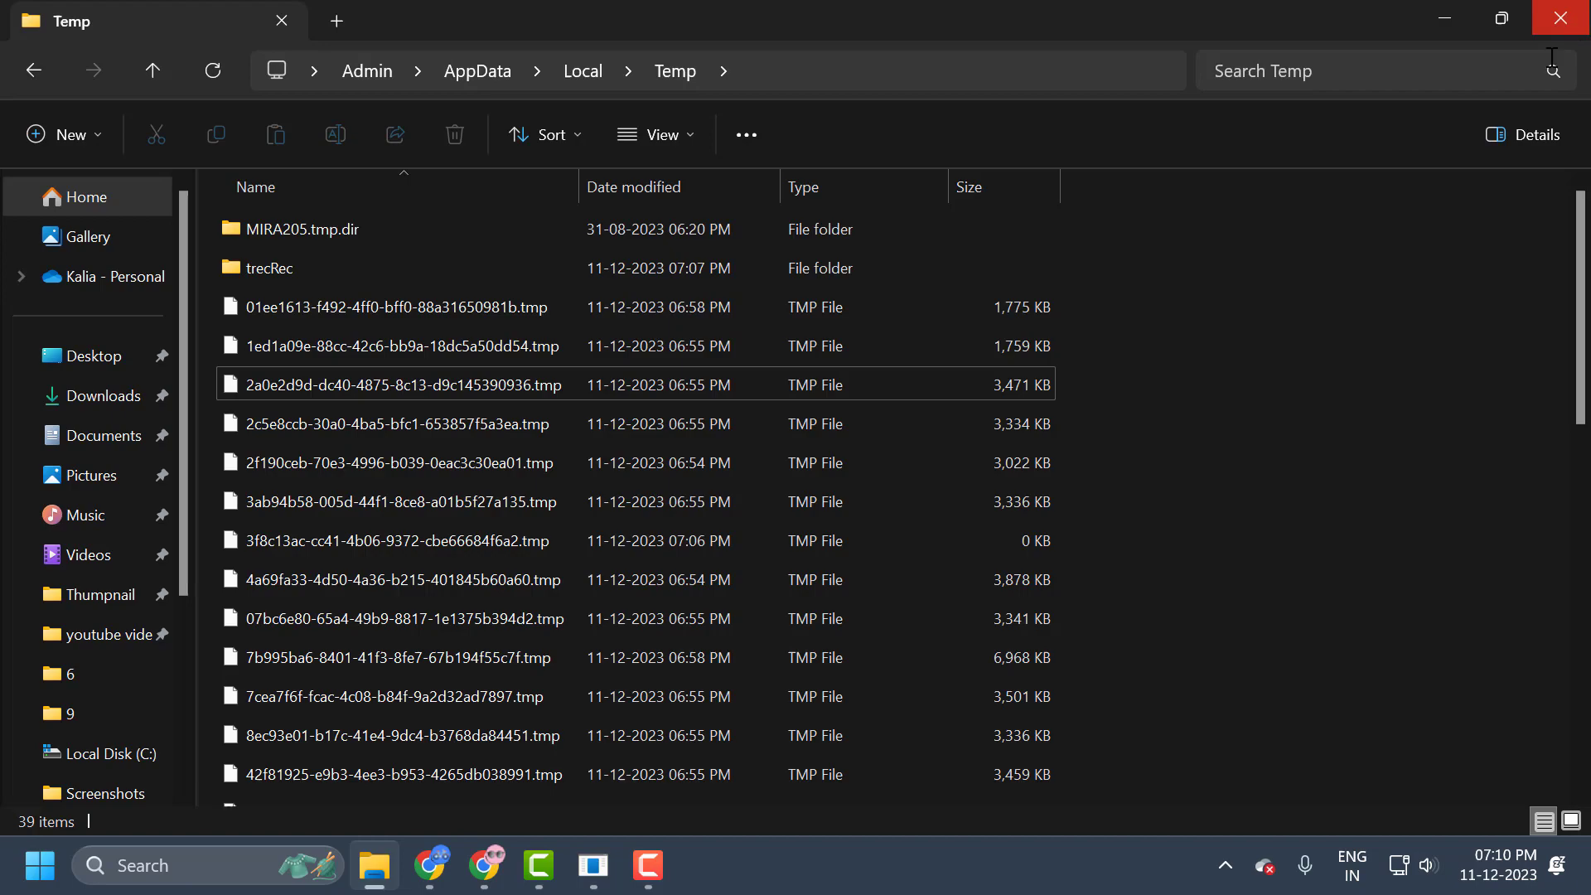
scroll(840, 469, down, 7)
scroll(655, 483, up, 7)
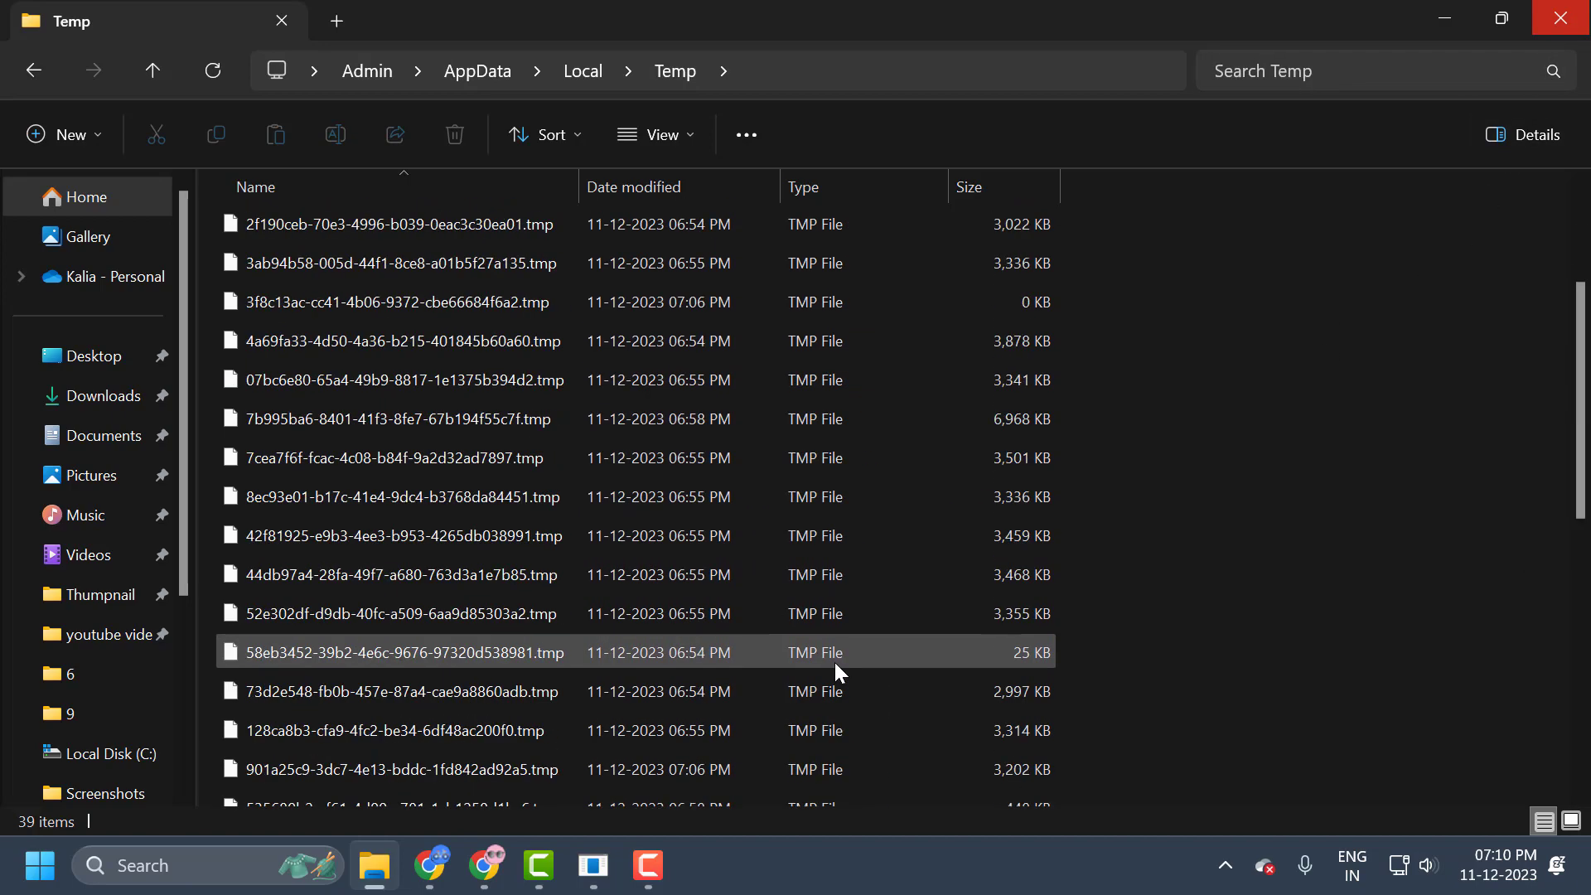
click(1564, 20)
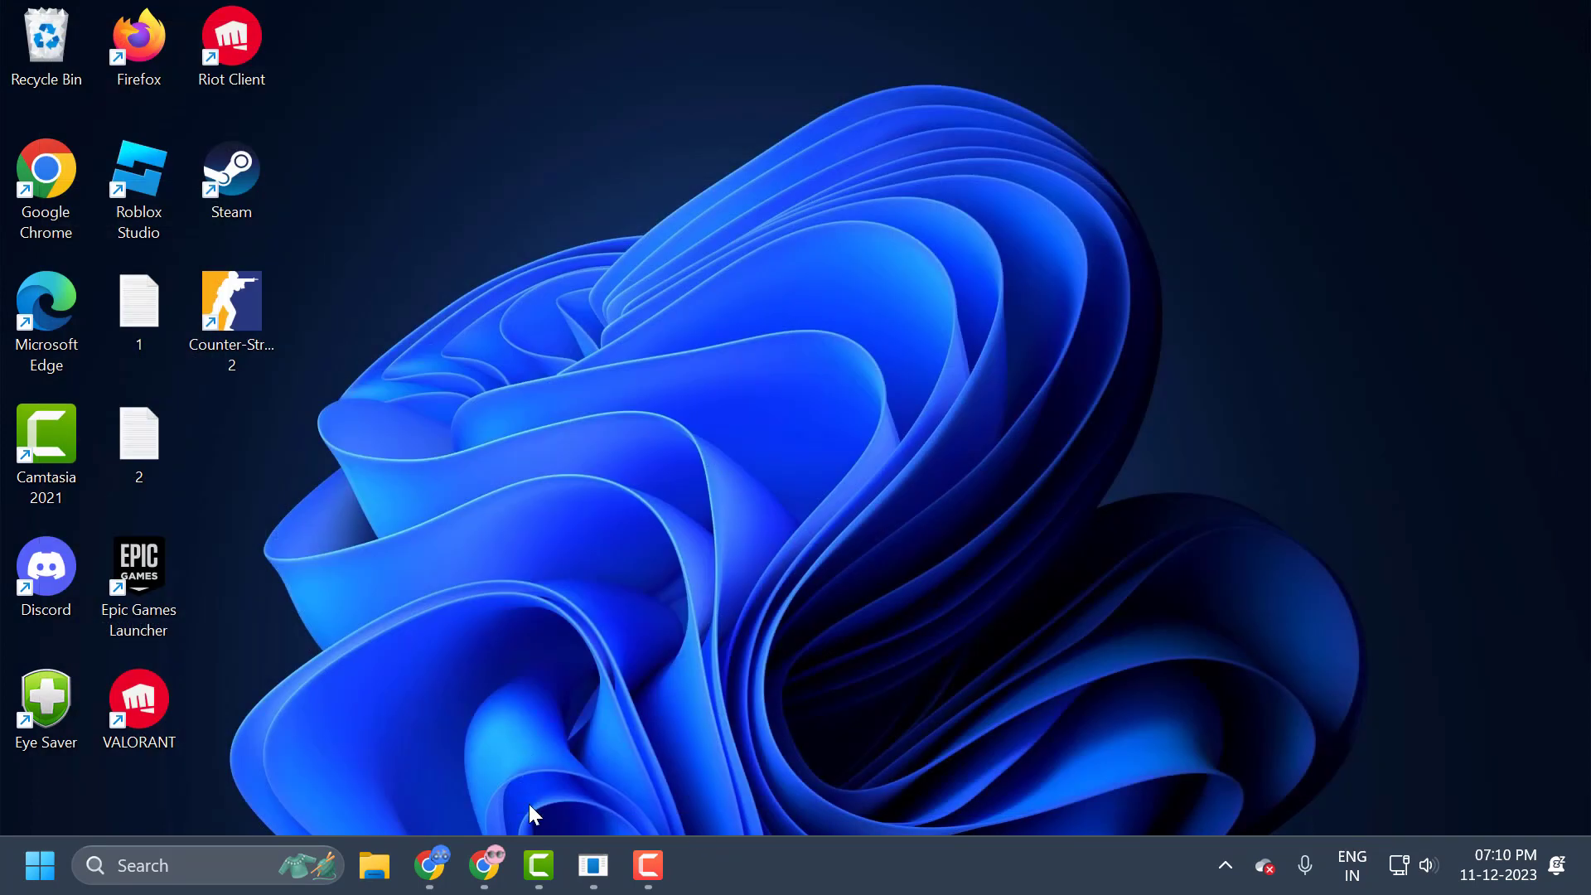
Switch to Steam and review the launch options in the general properties of Counter-Strike 2
click(594, 865)
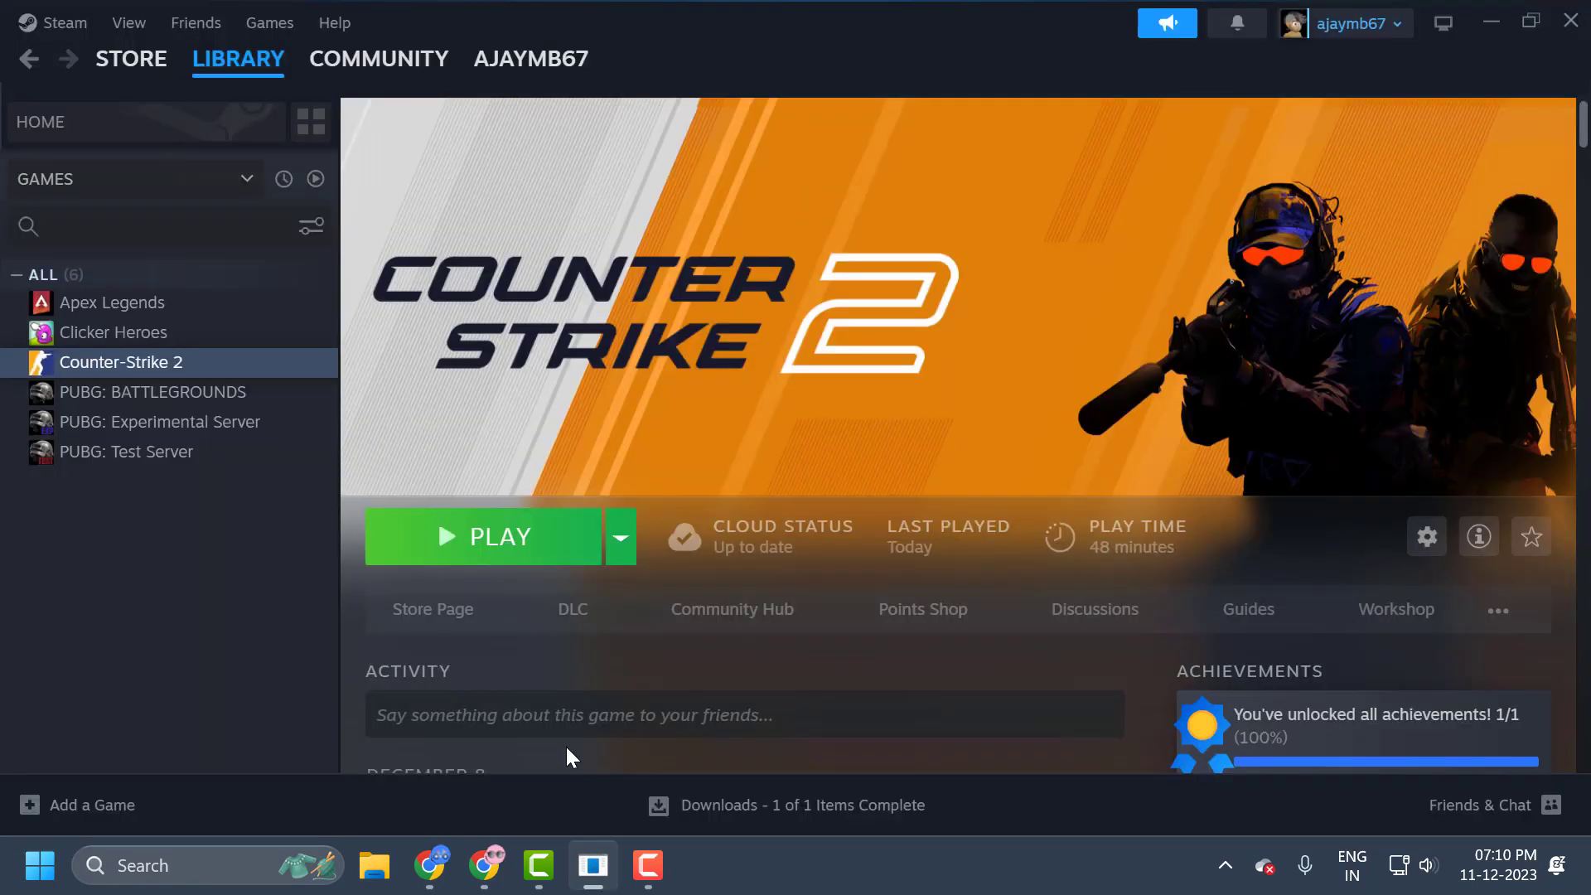
right_click(163, 366)
click(233, 551)
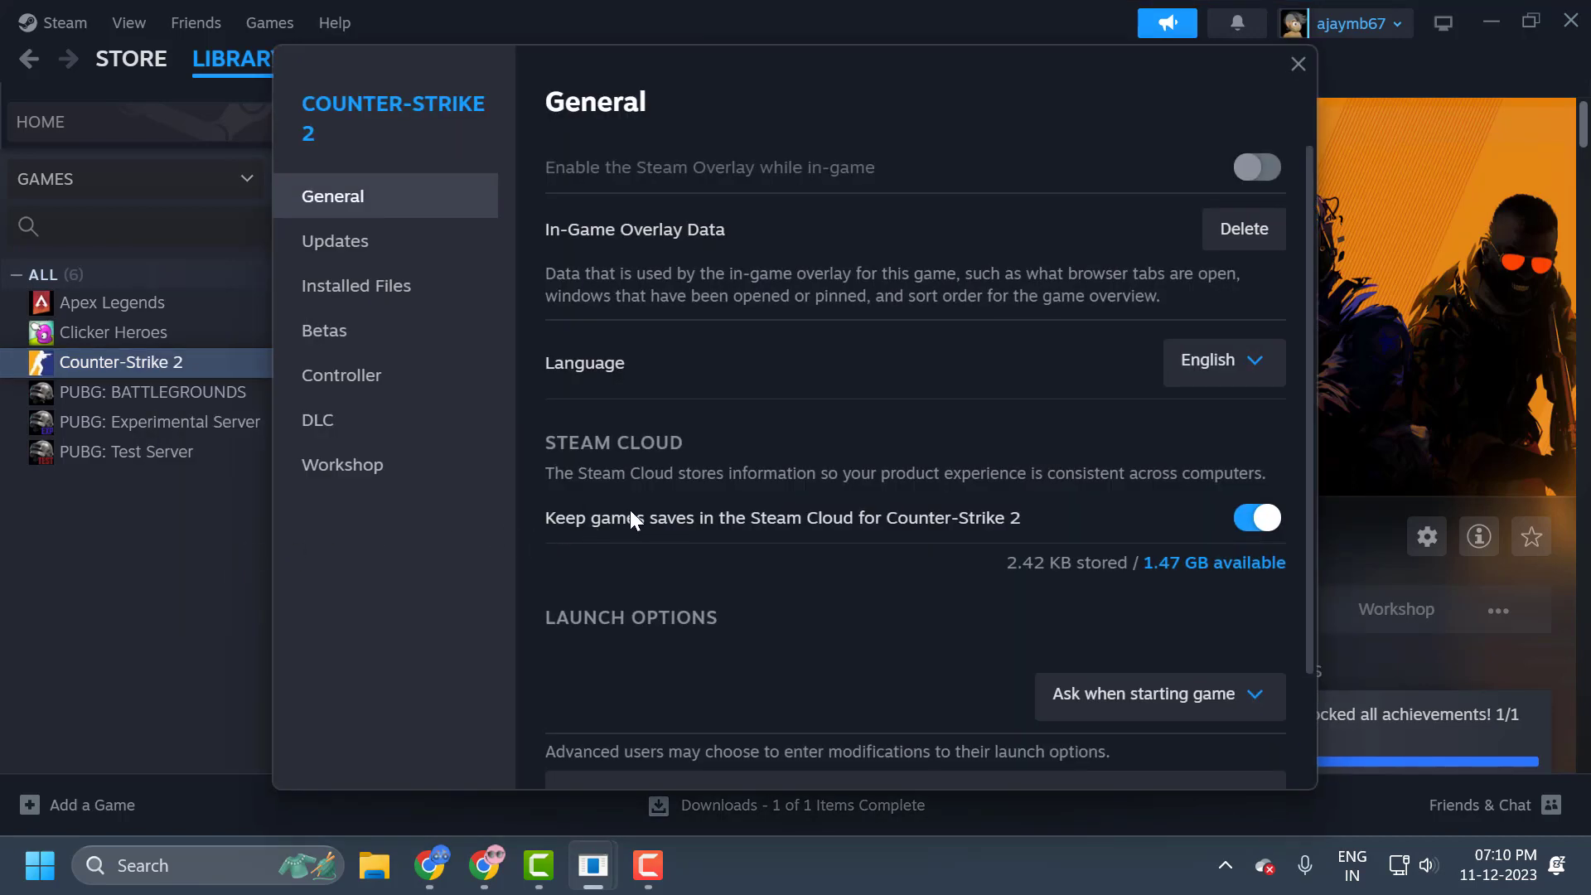
scroll(728, 610, down, 3)
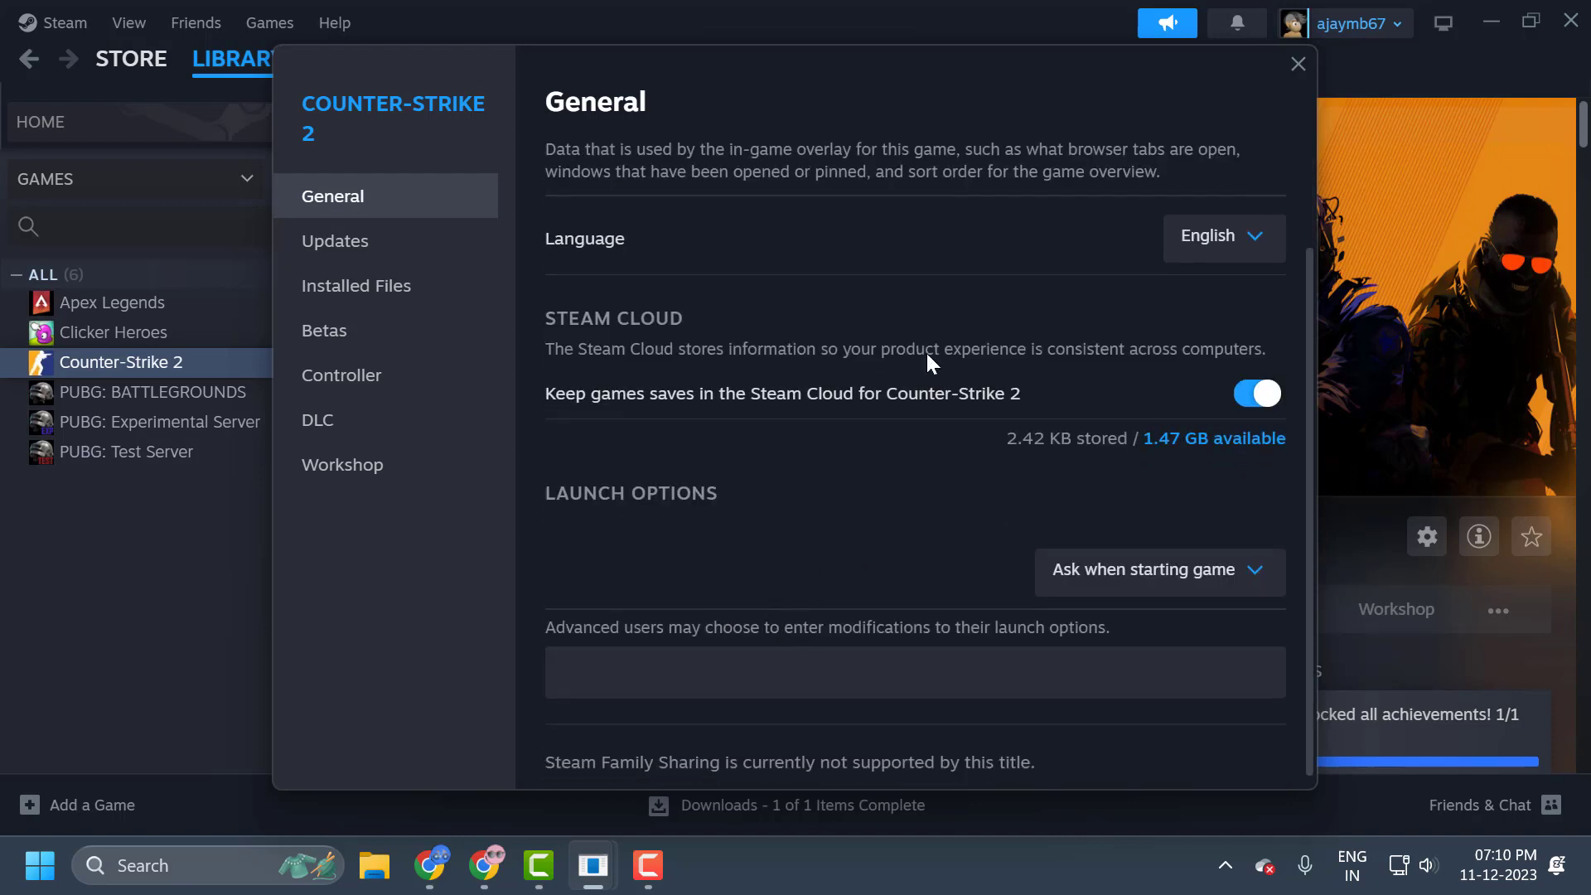
click(1298, 62)
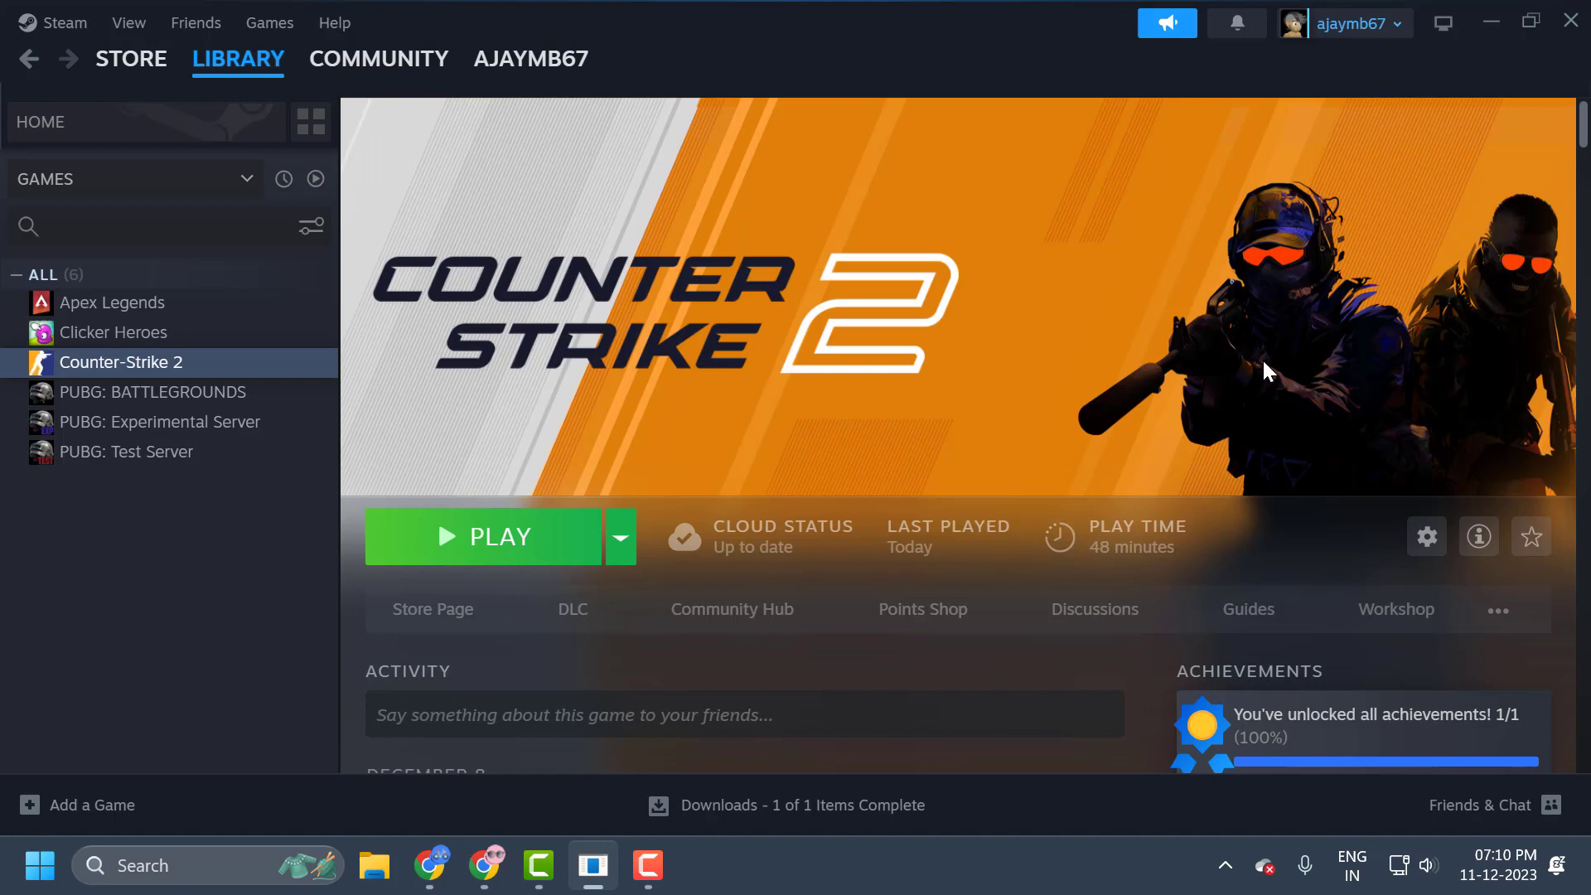
Edit the Steam profile to remove the last two digits from the profile name and save the change
click(1383, 31)
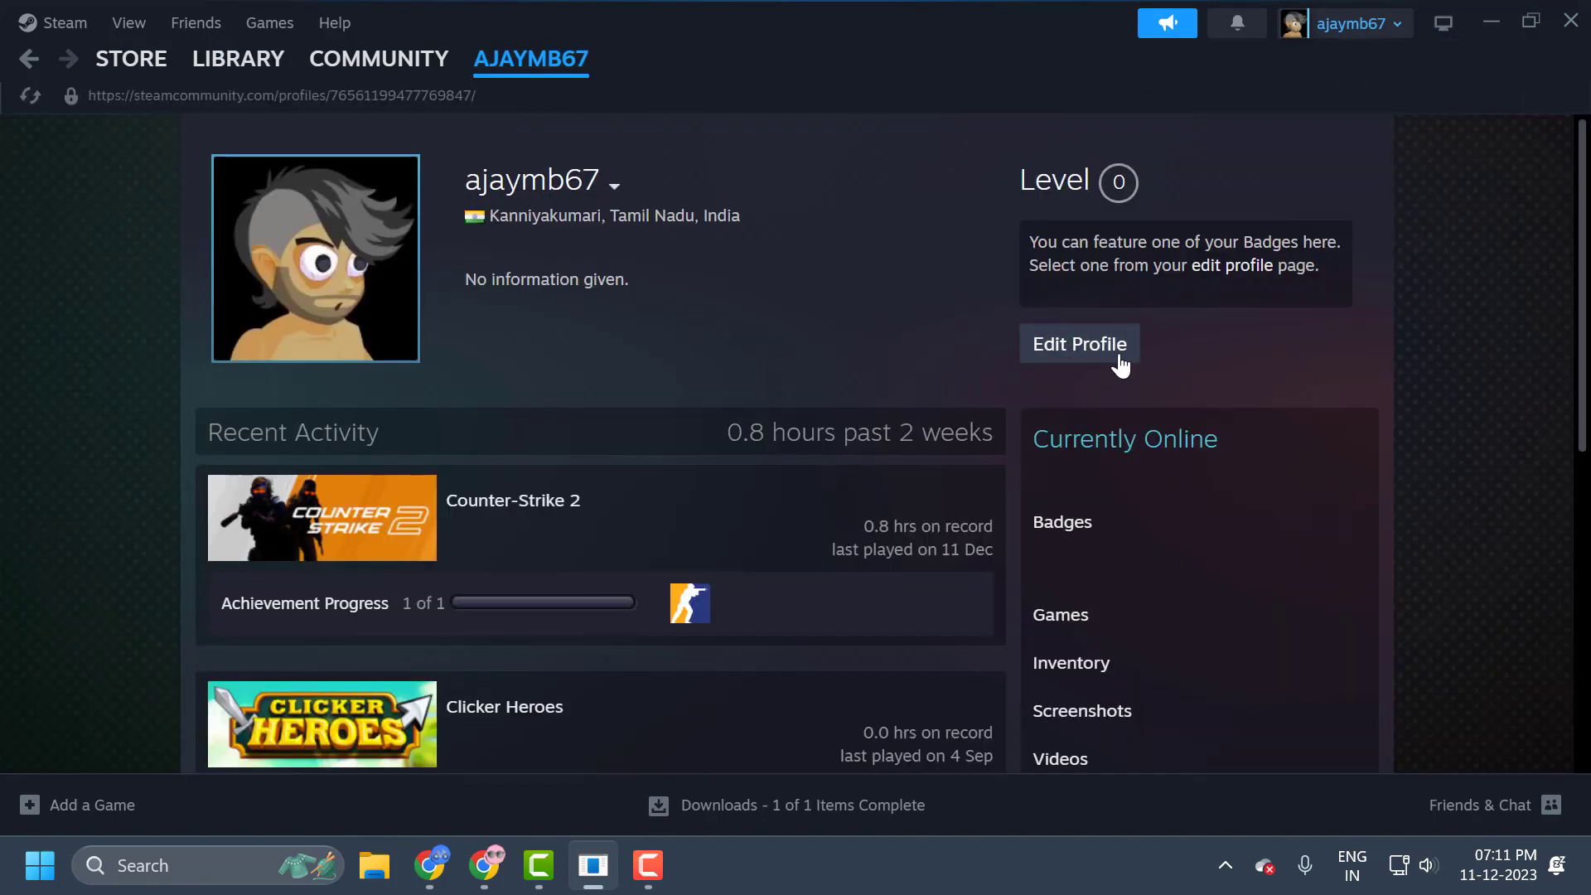
click(1113, 361)
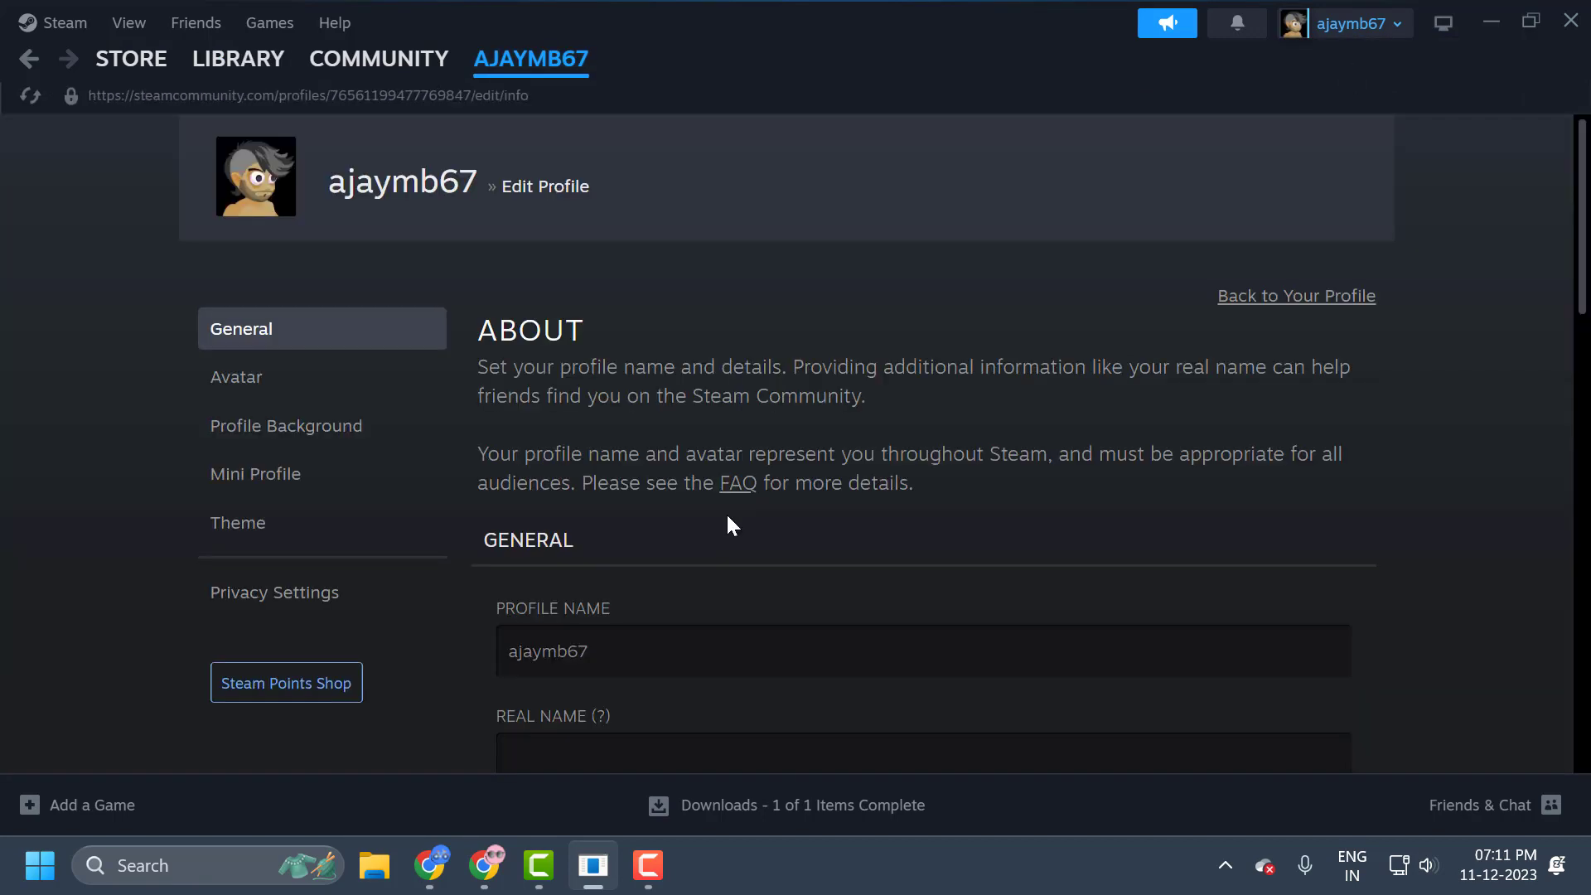
scroll(727, 522, down, 1)
click(637, 526)
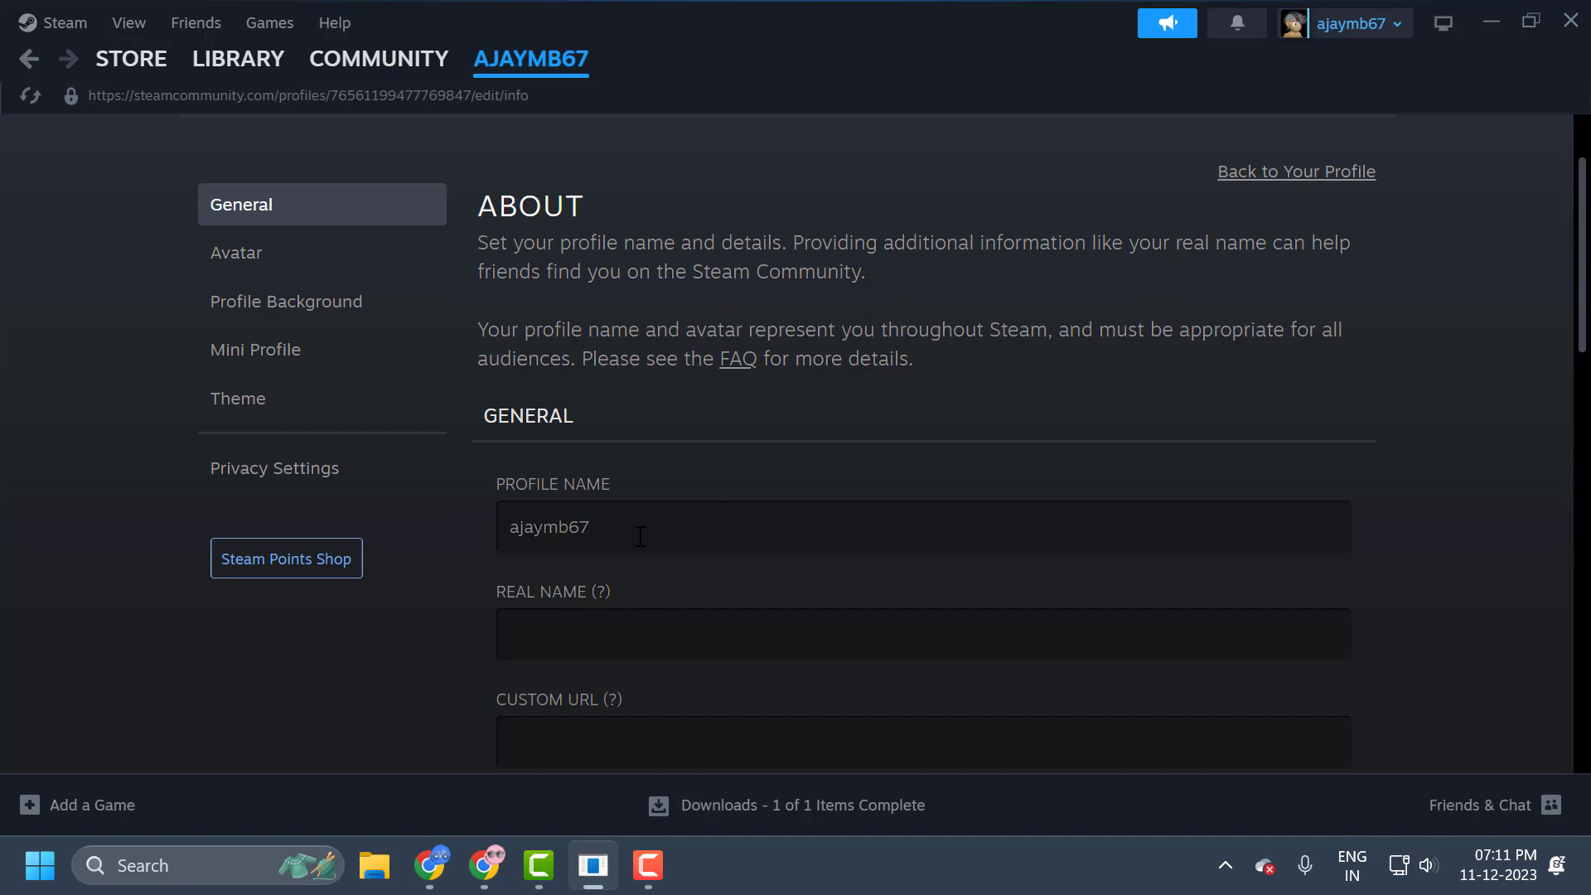
key(BackSpace)
key(BackSpace)
scroll(825, 477, down, 12)
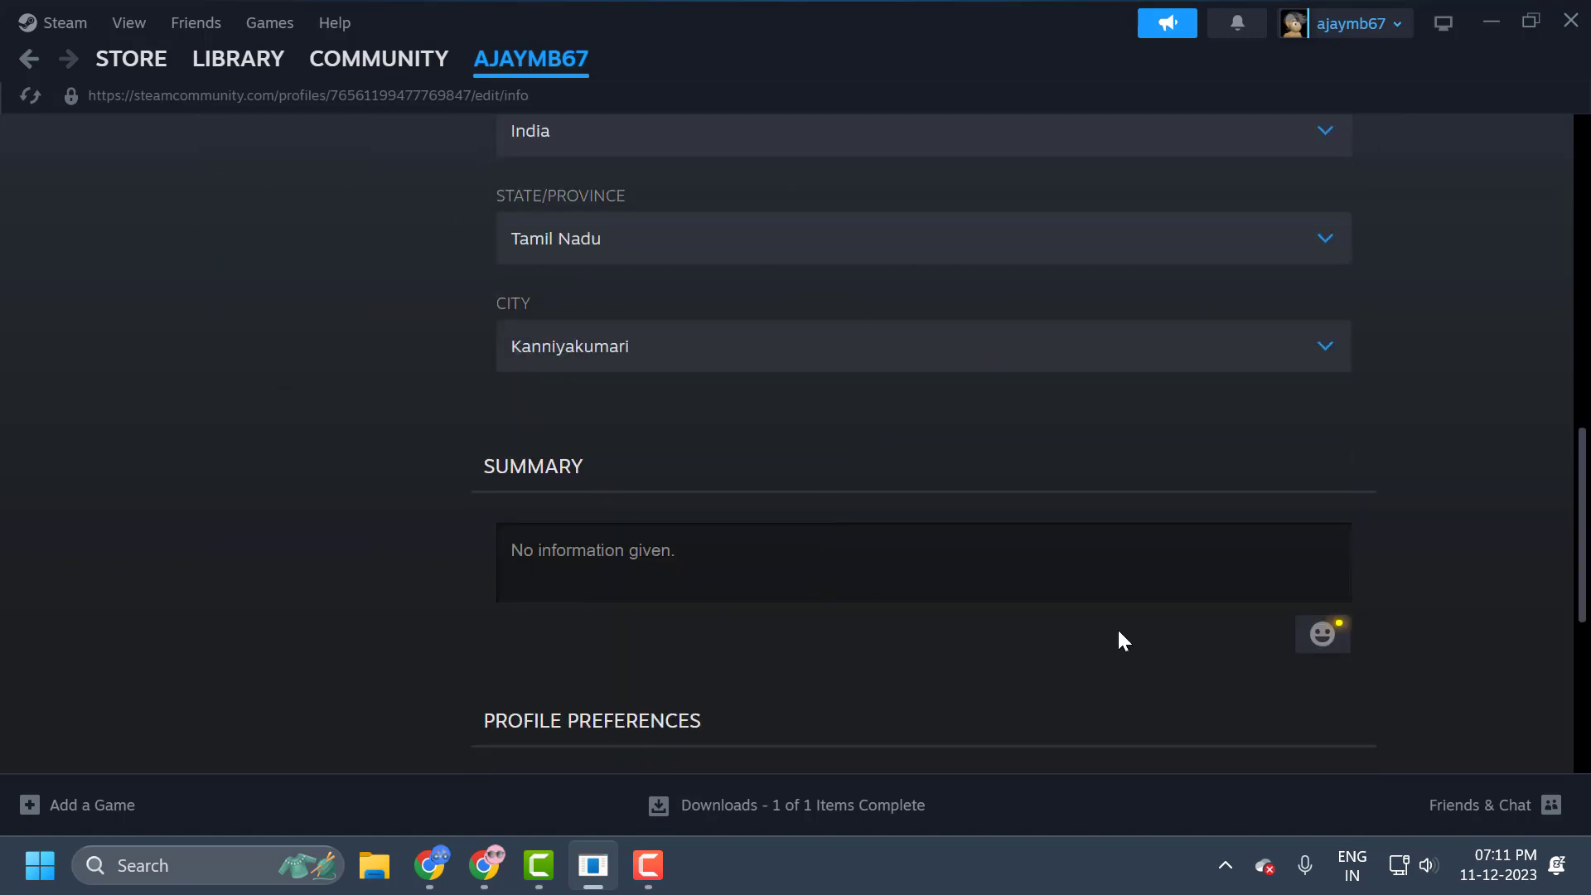
click(1317, 535)
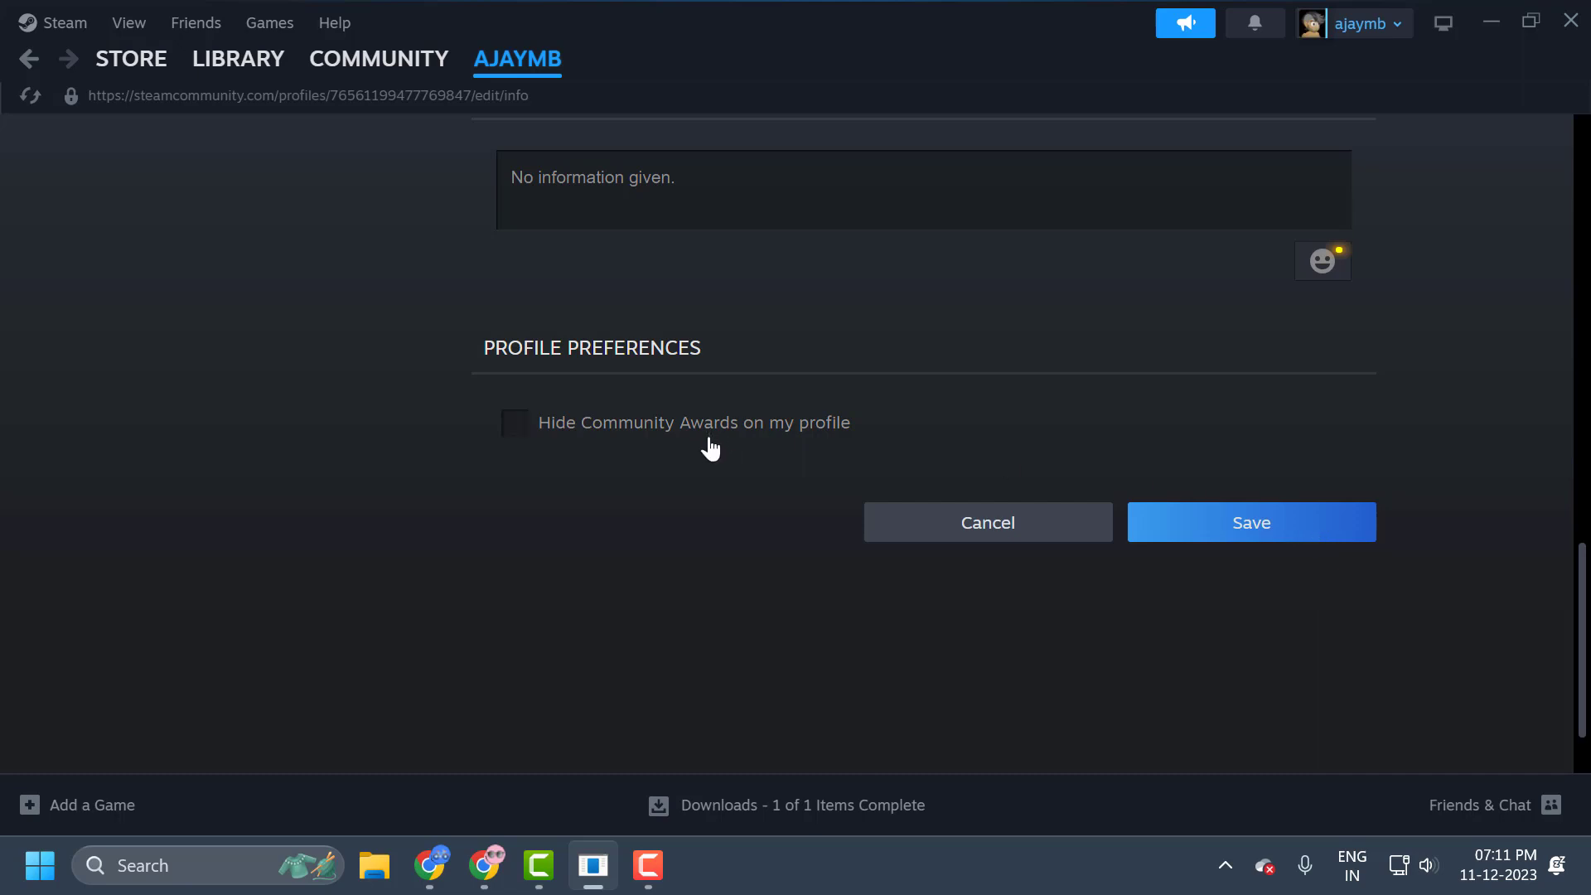
Clear the download cache in Steam's Downloads settings and confirm the restart
click(55, 31)
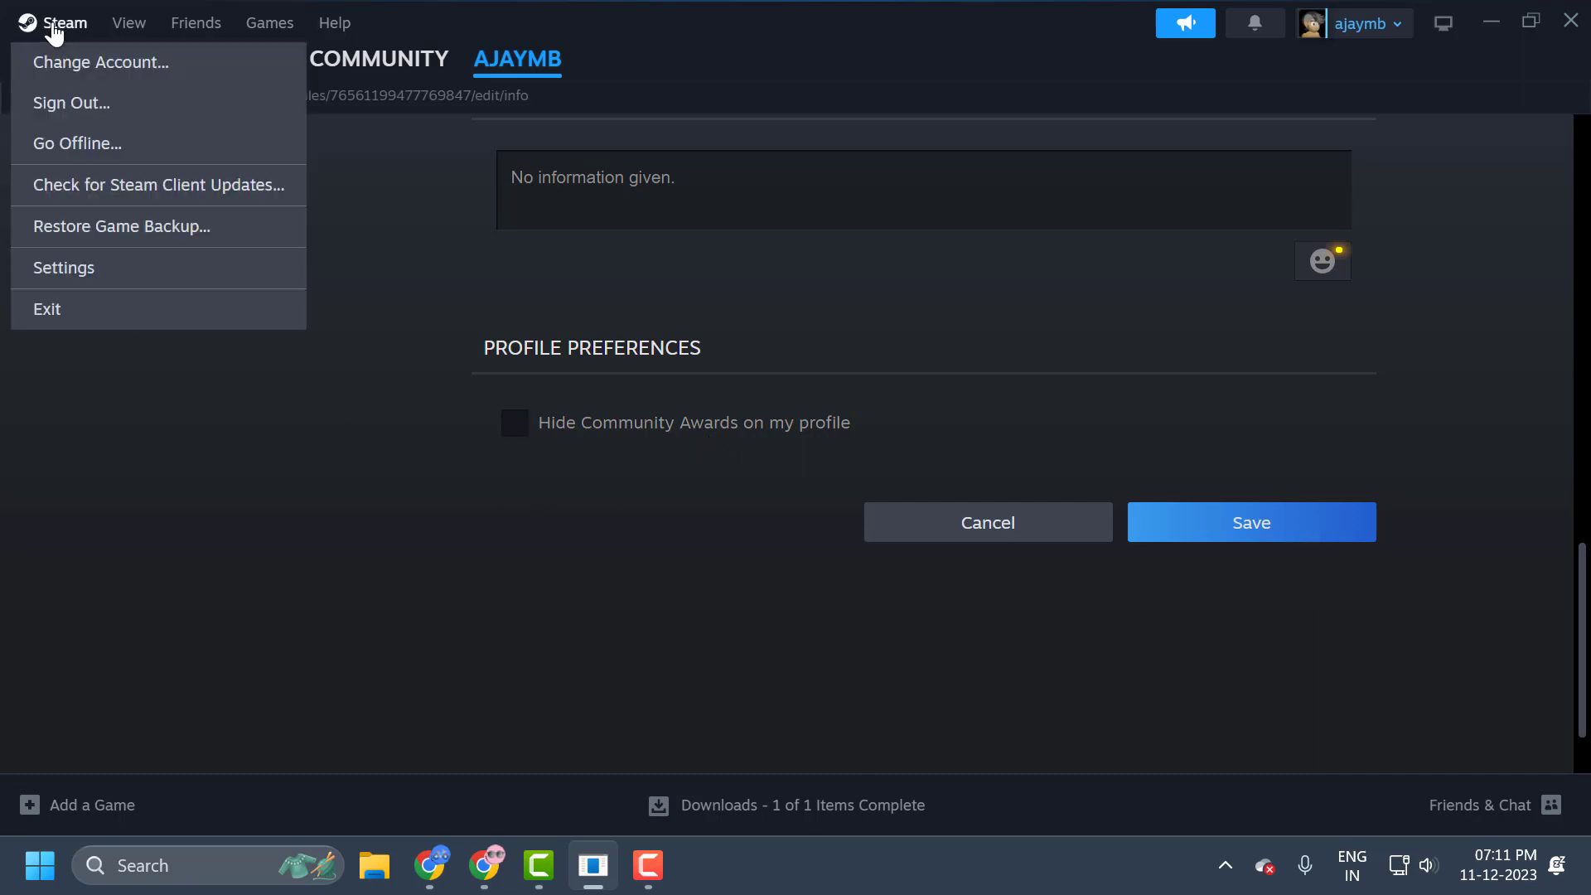
click(64, 264)
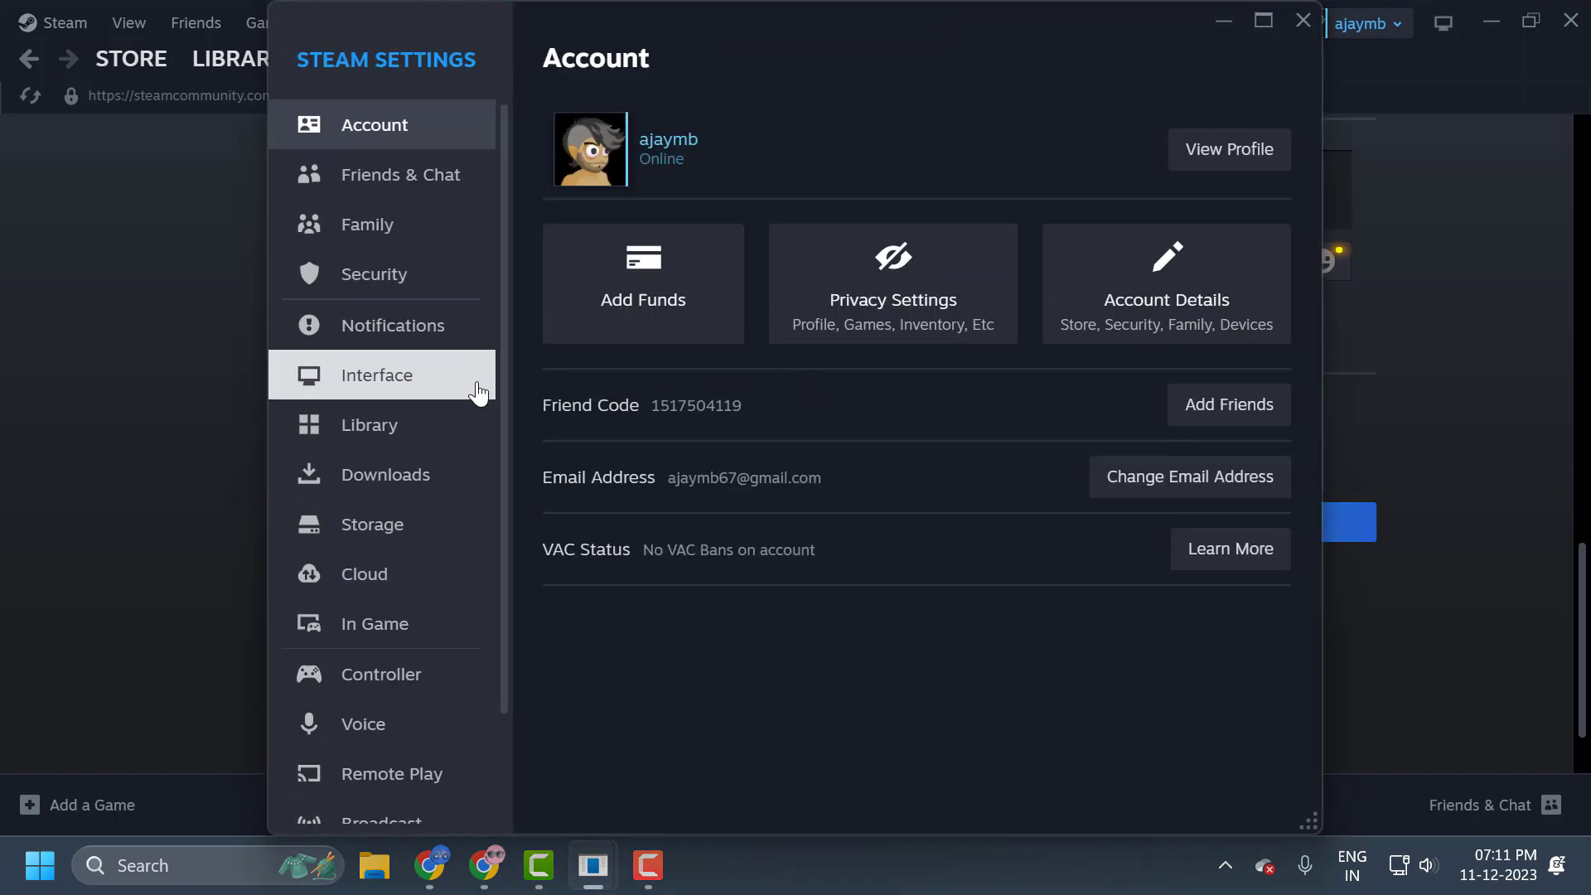
click(420, 481)
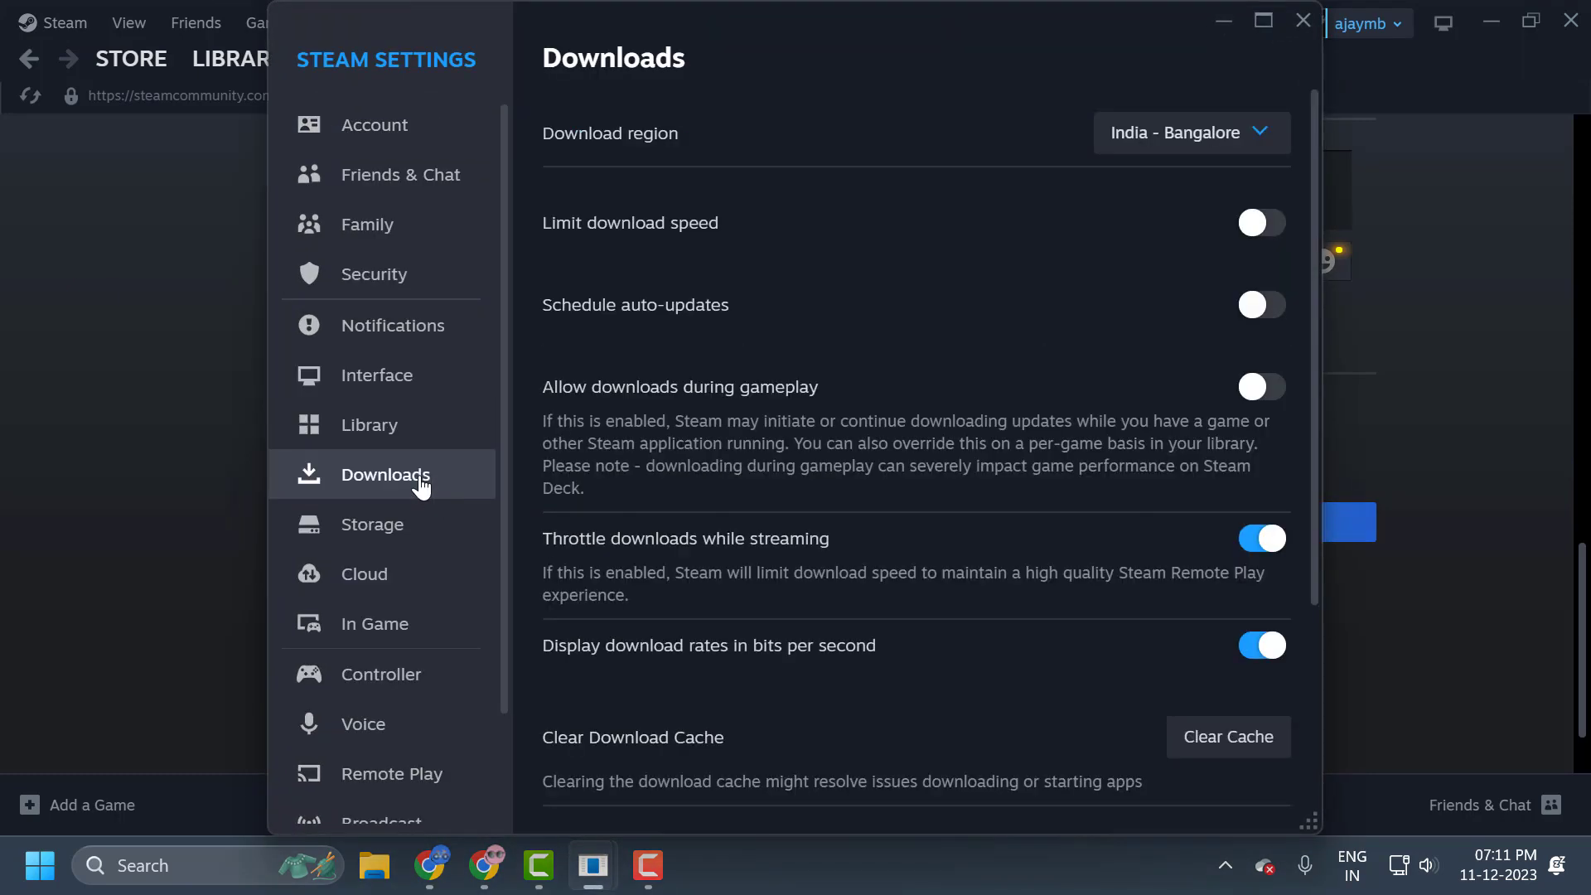
scroll(673, 528, down, 2)
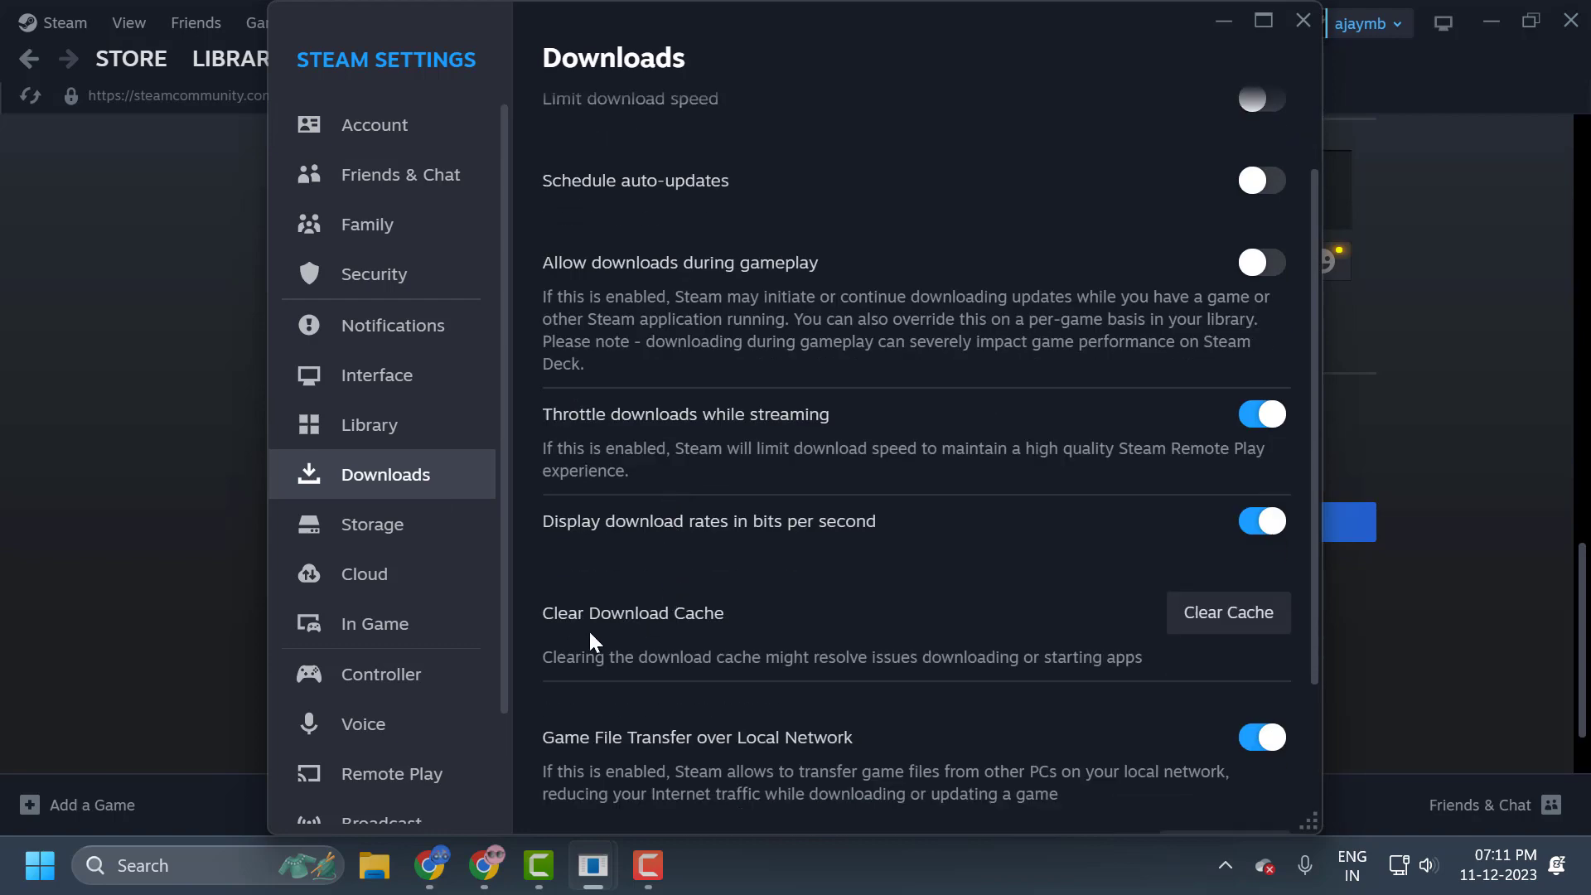
click(1190, 632)
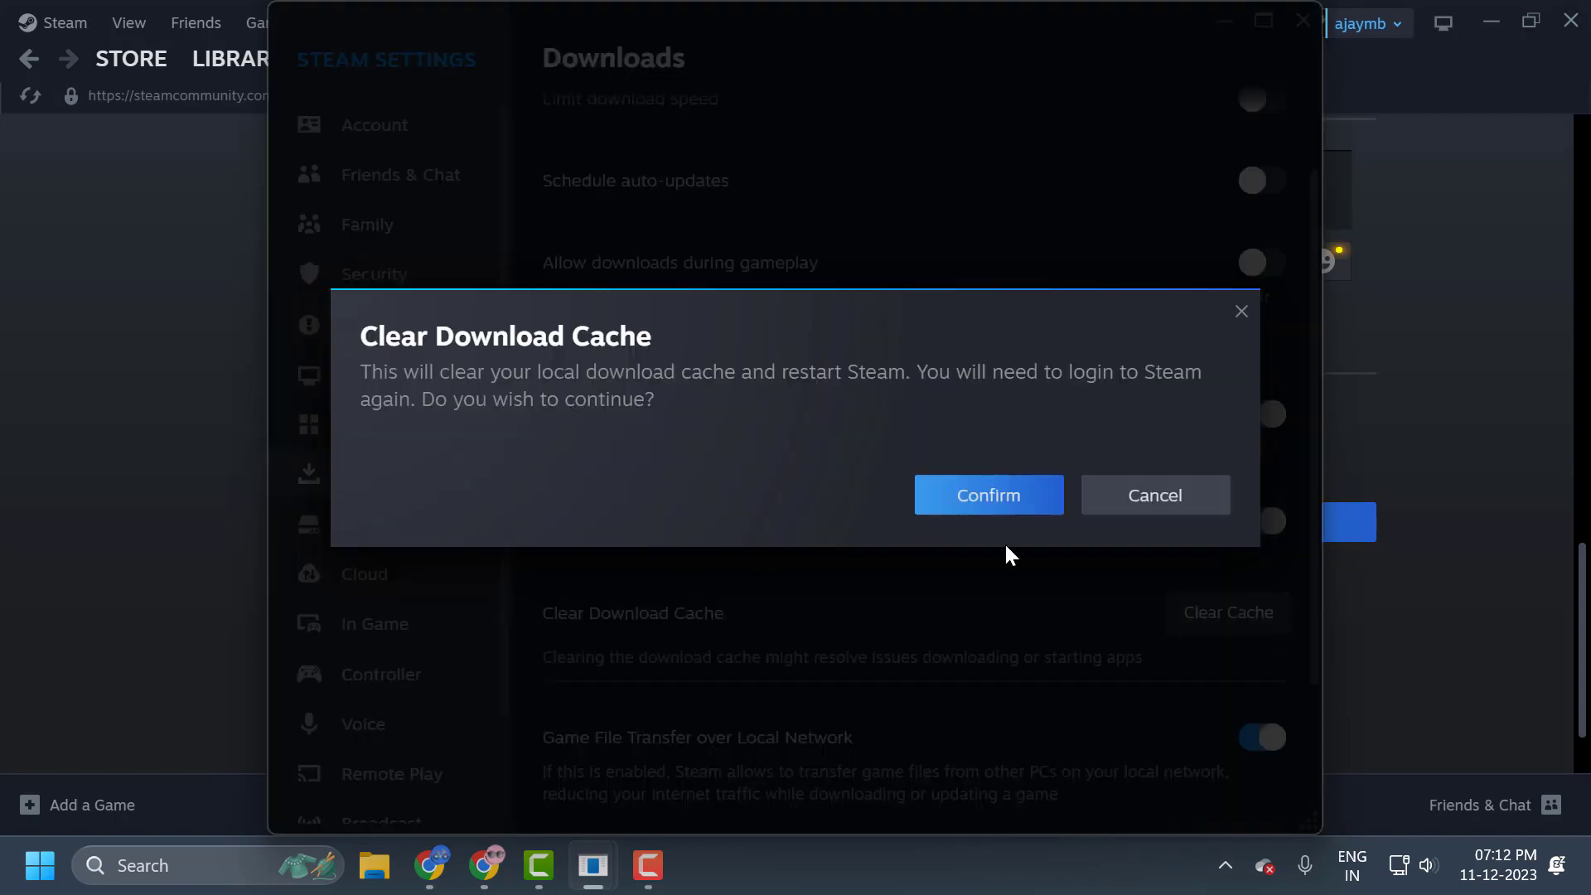
click(986, 501)
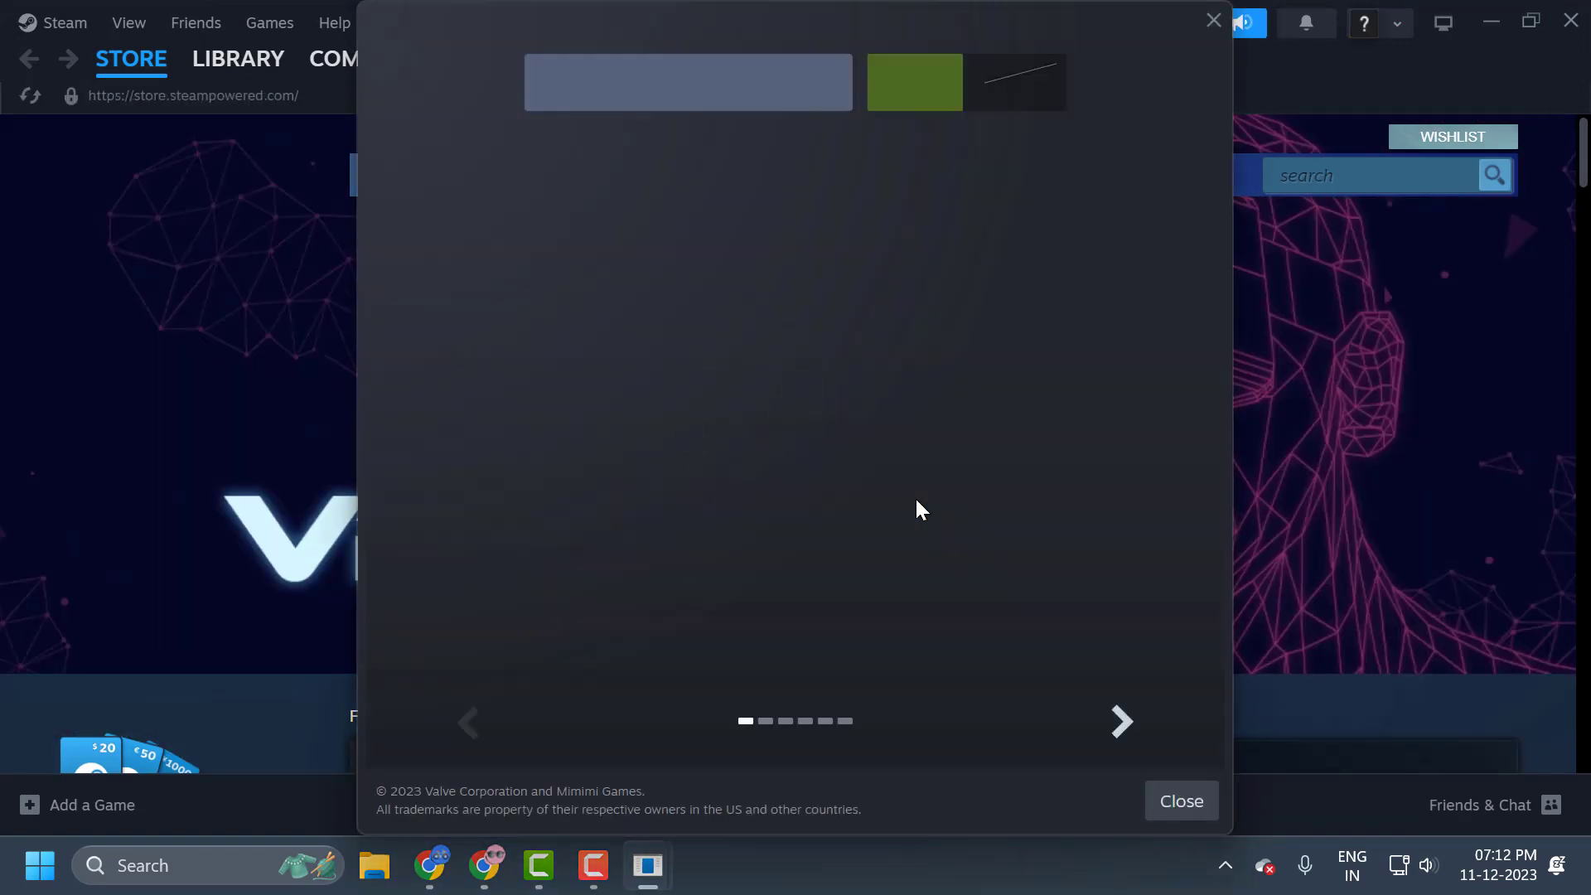
Dismiss the store promotion, close Steam and open the installation folder of its desktop shortcut
click(1212, 21)
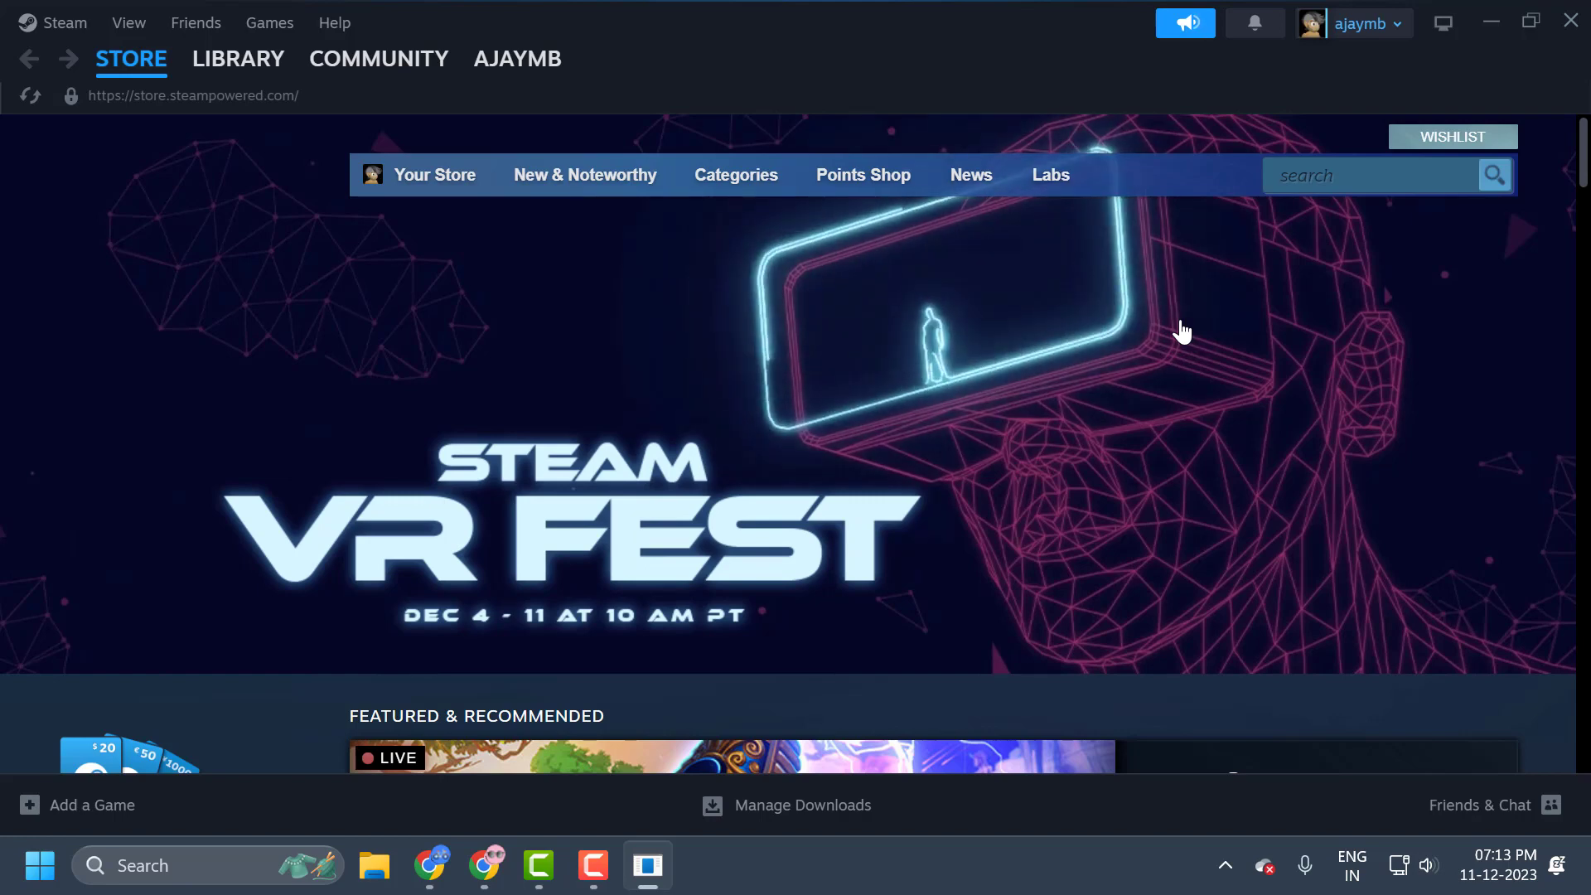
click(1569, 19)
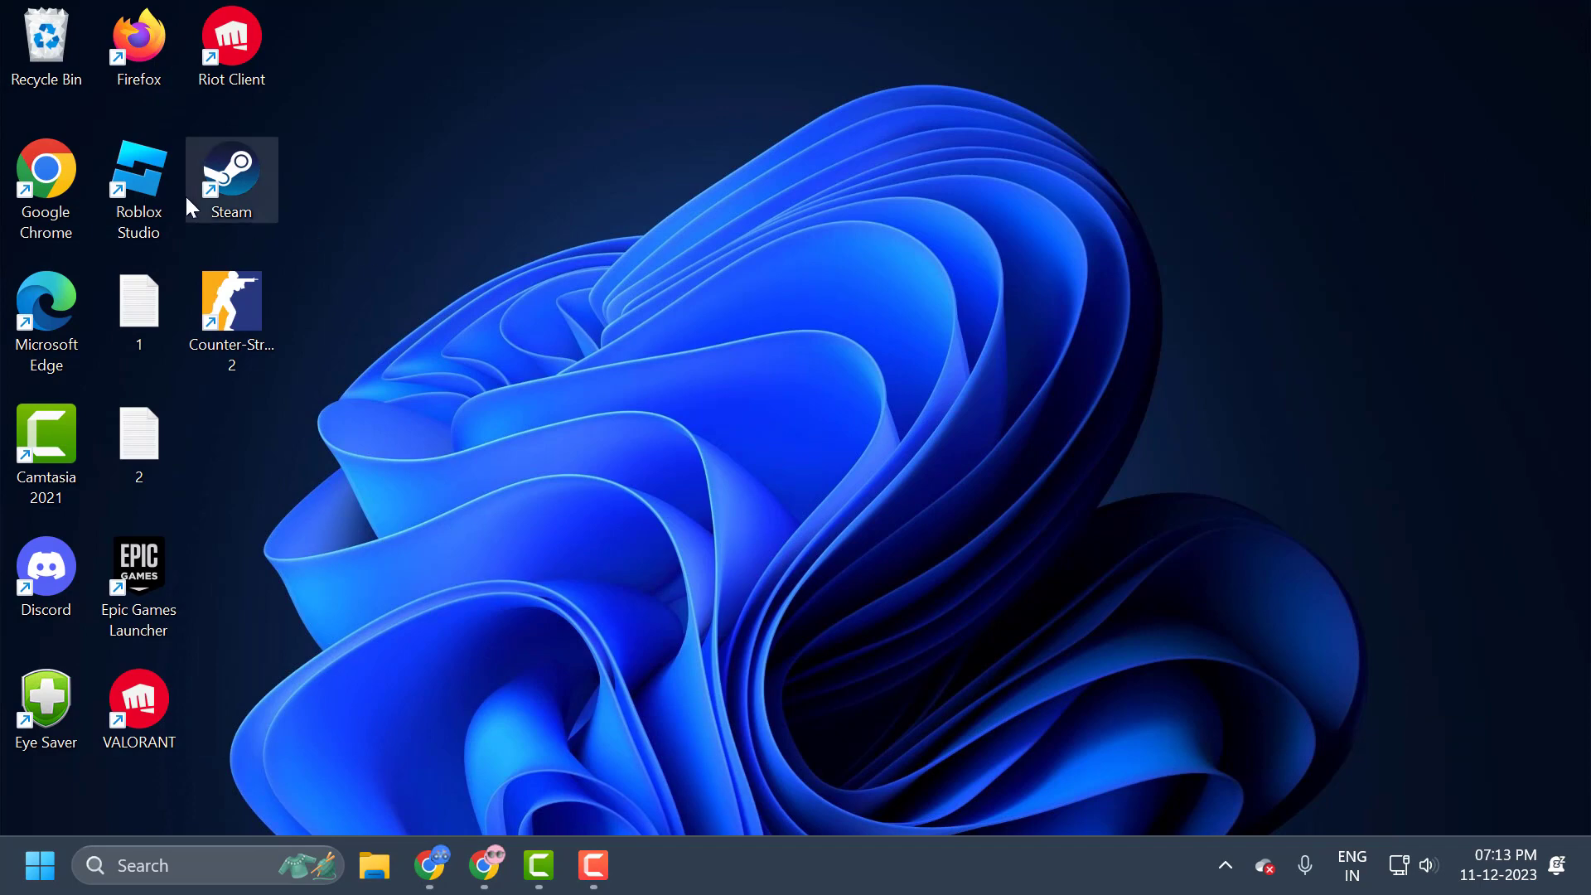
right_click(185, 207)
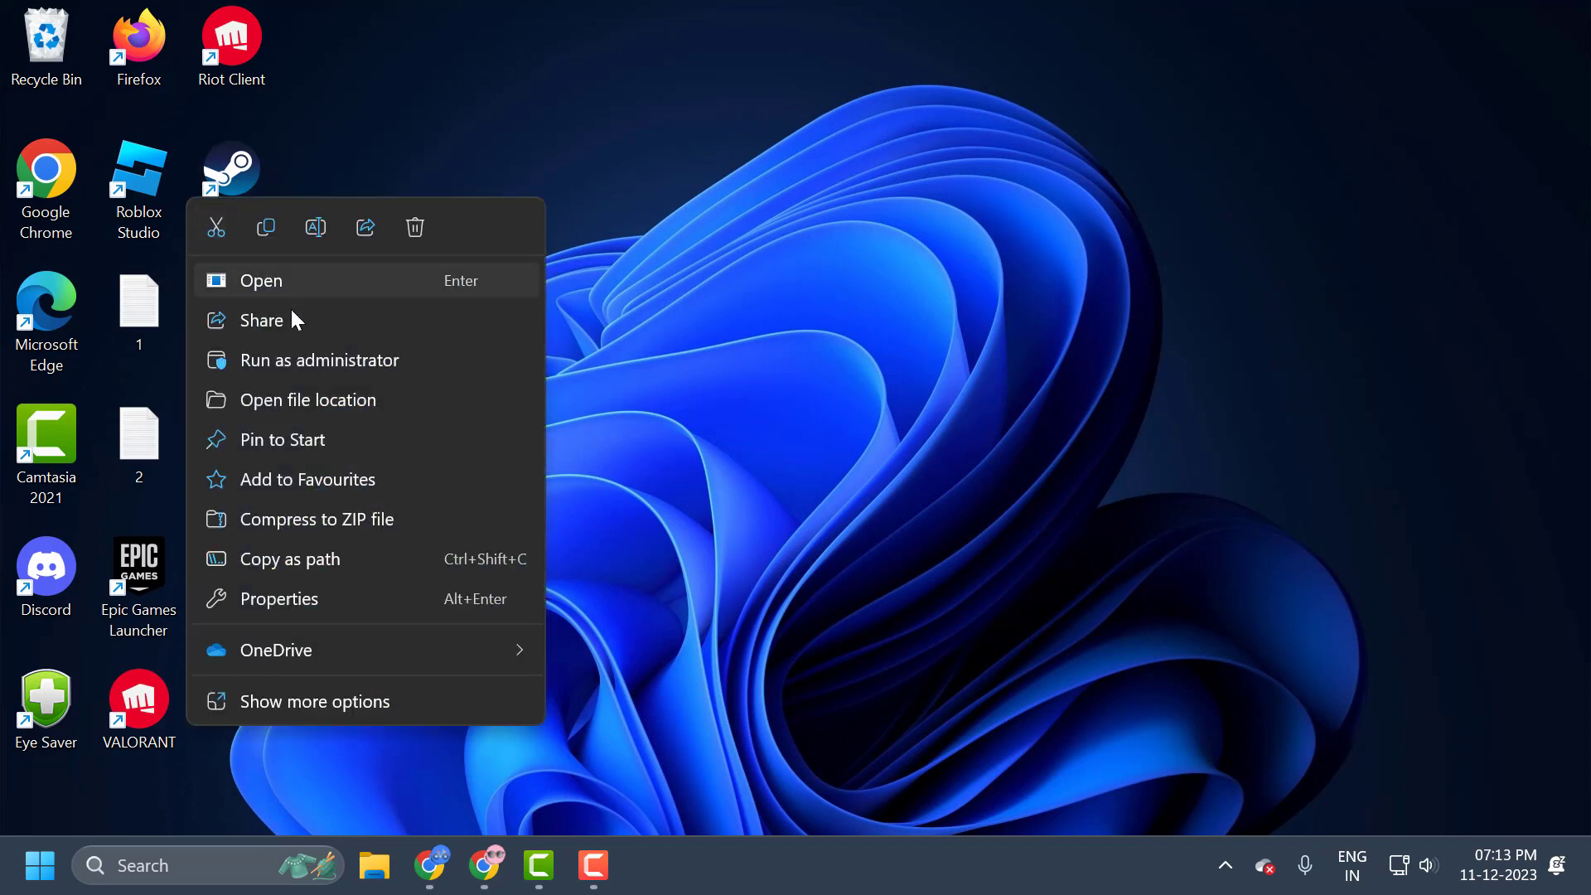
click(320, 400)
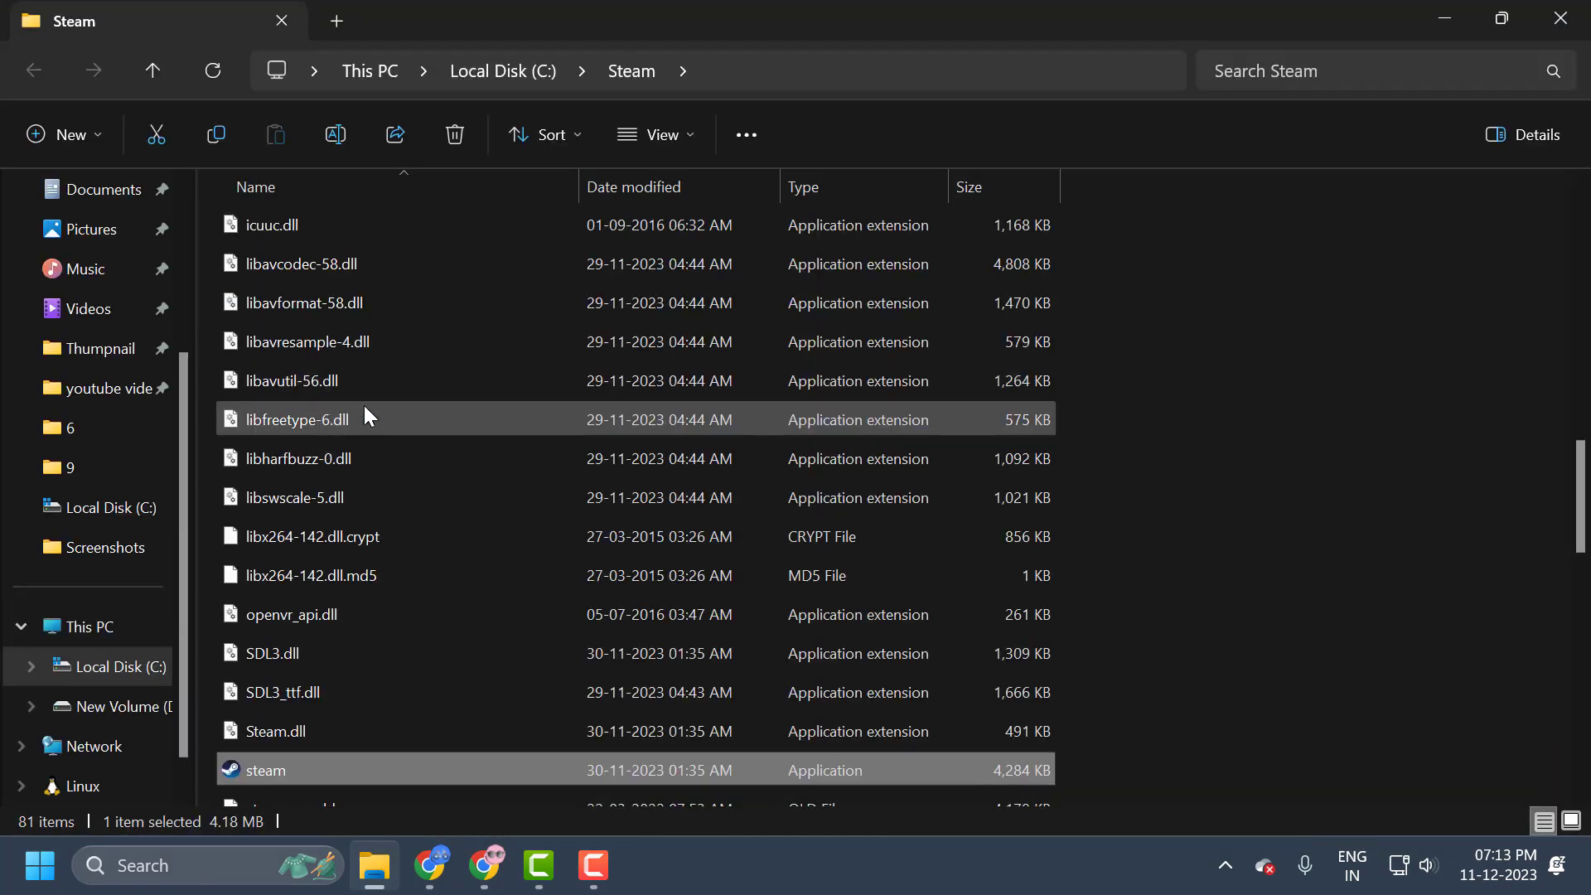
scroll(374, 431, up, 4)
scroll(375, 445, up, 8)
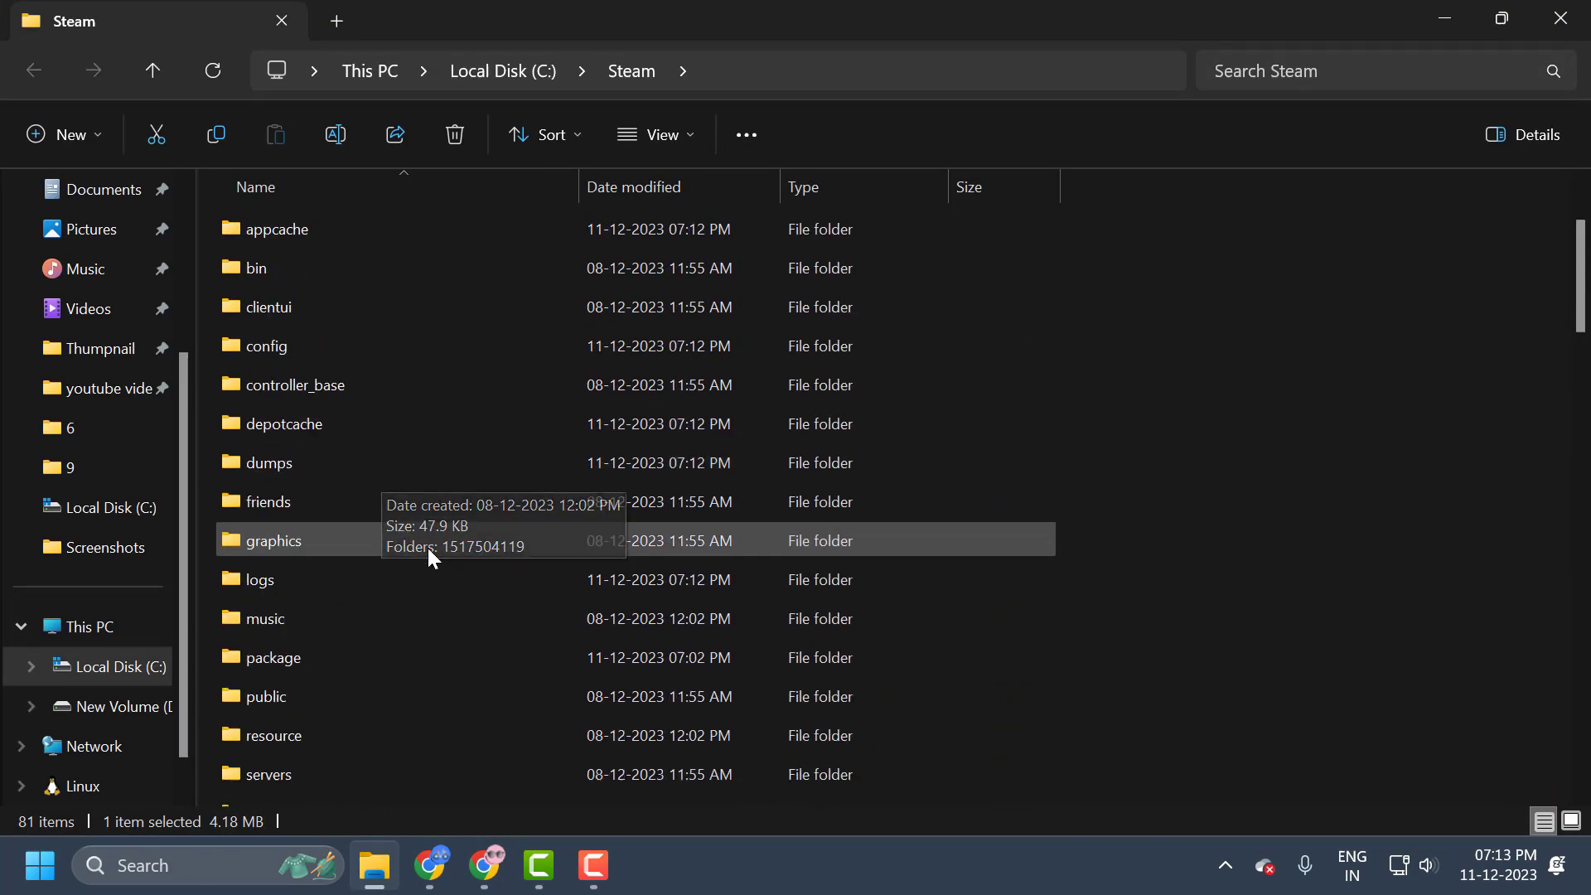
Copy the steamservice.dll file from the bin folder of the Steam installation
double_click(240, 269)
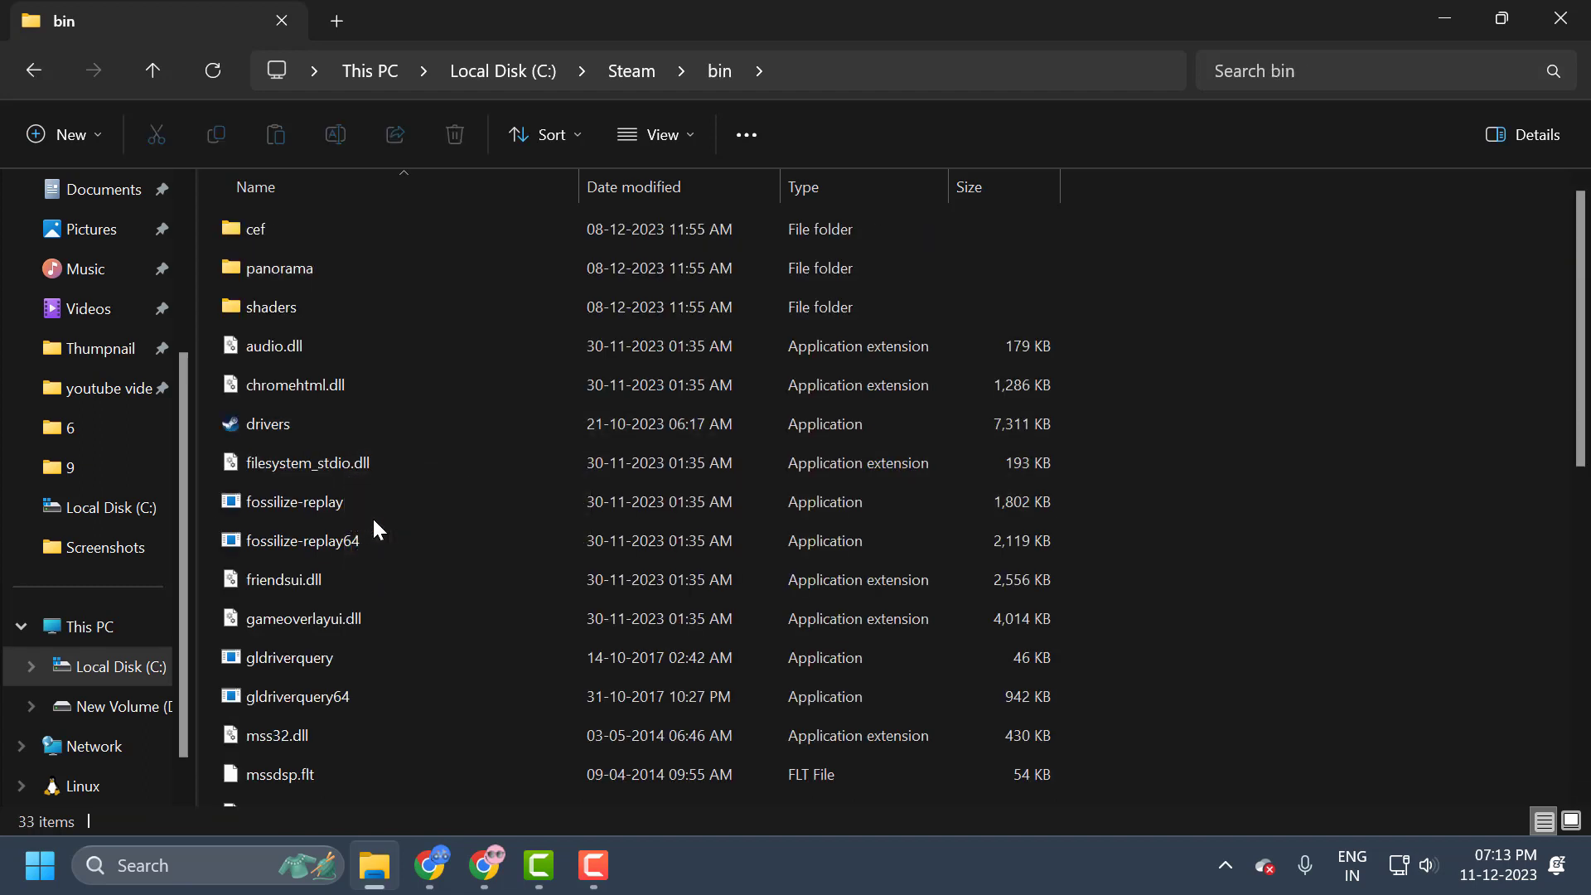
key(s)
key(s)
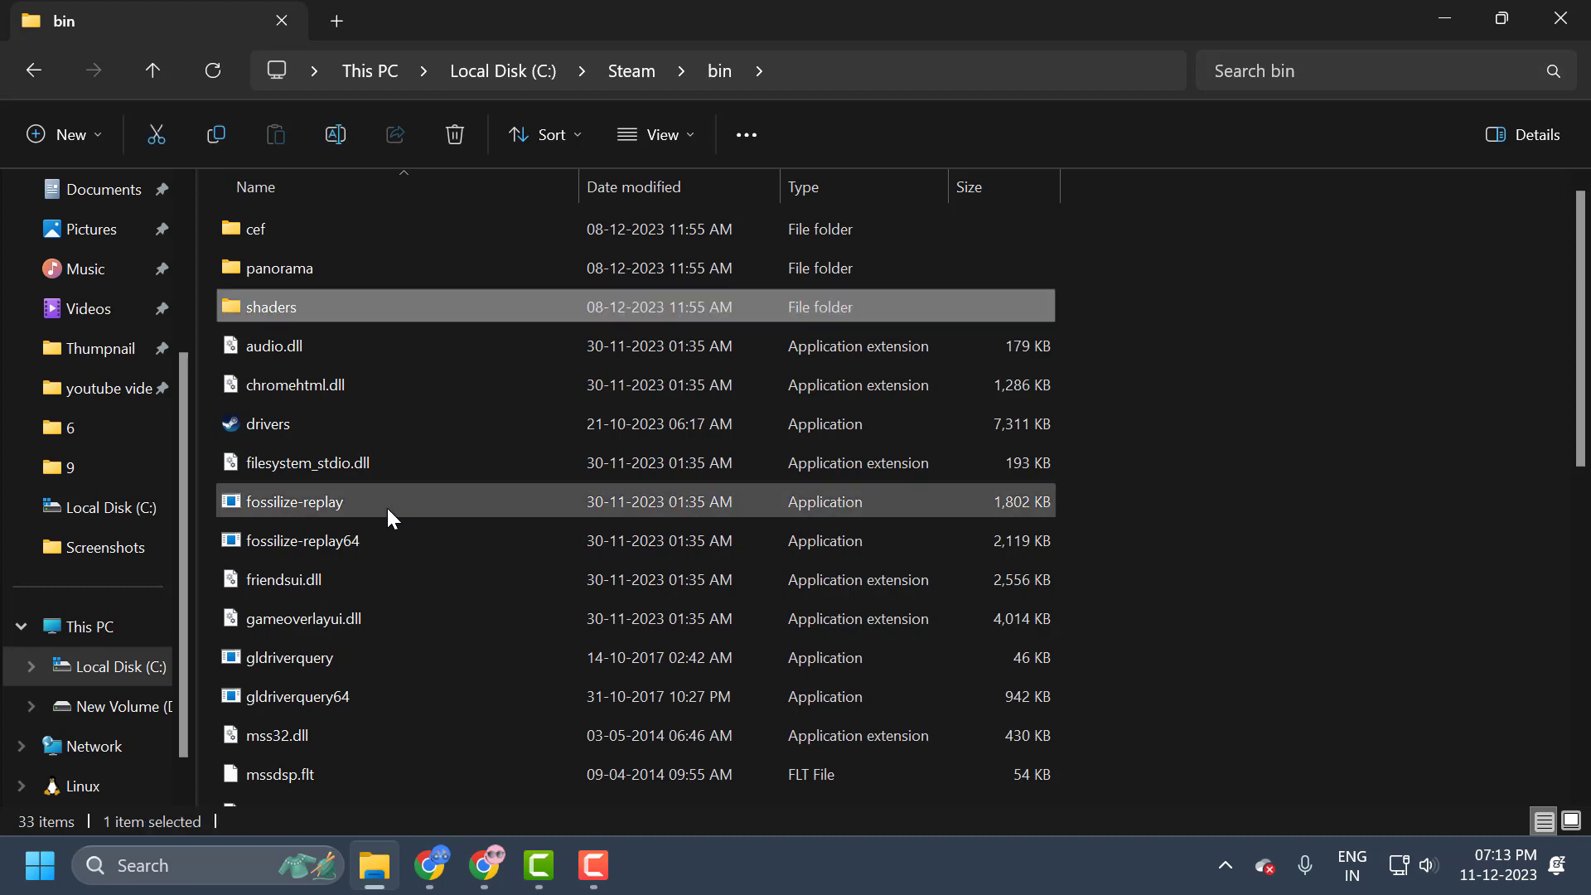
key(s)
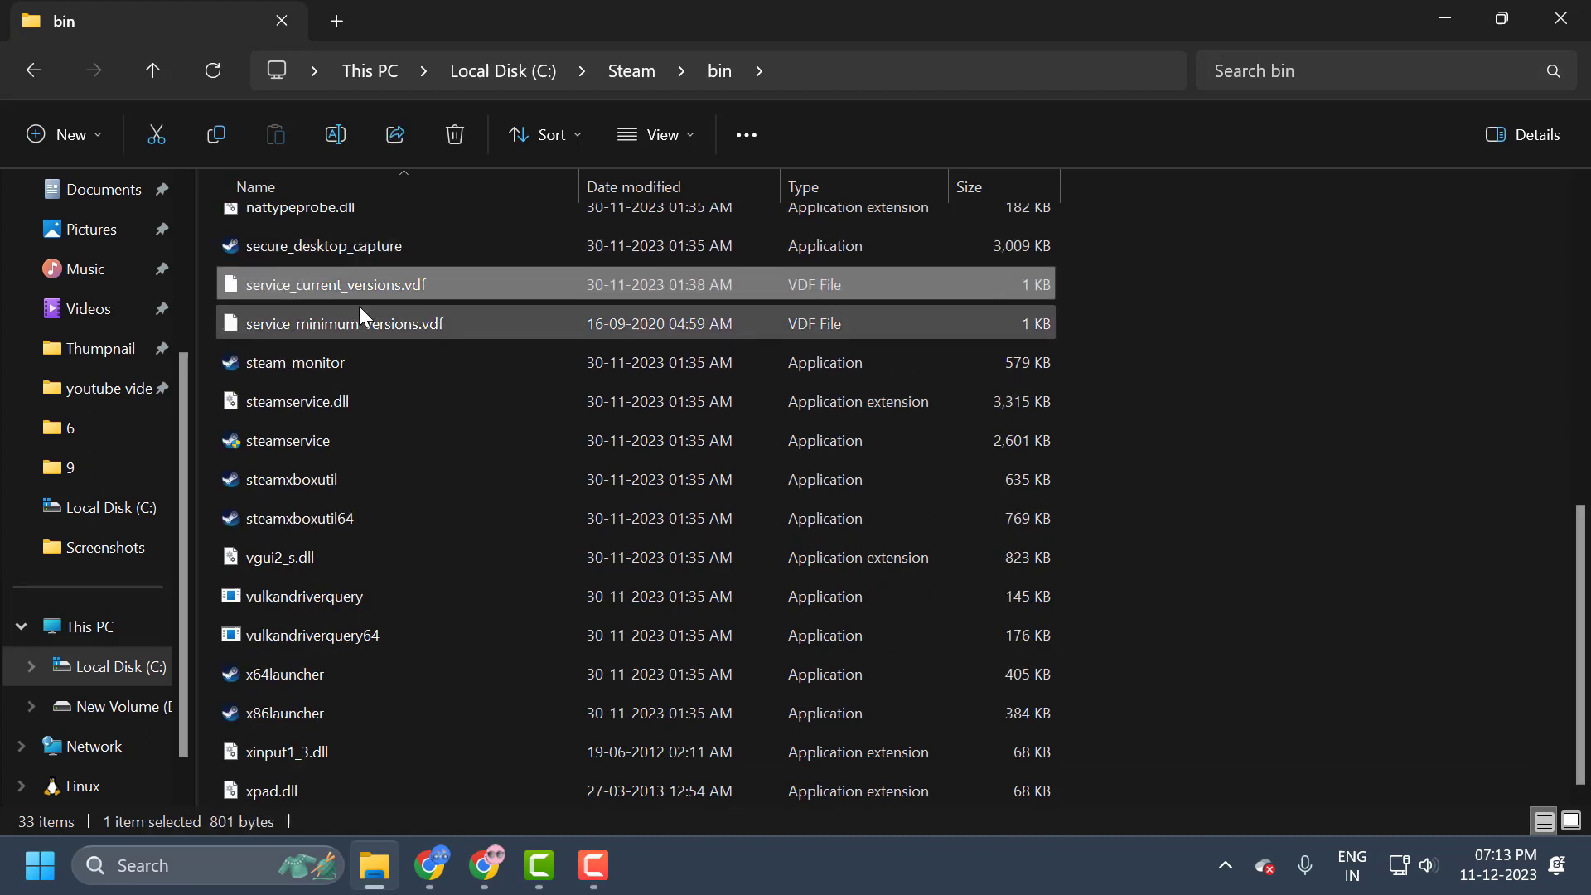
key(s)
key(s)
key(s)
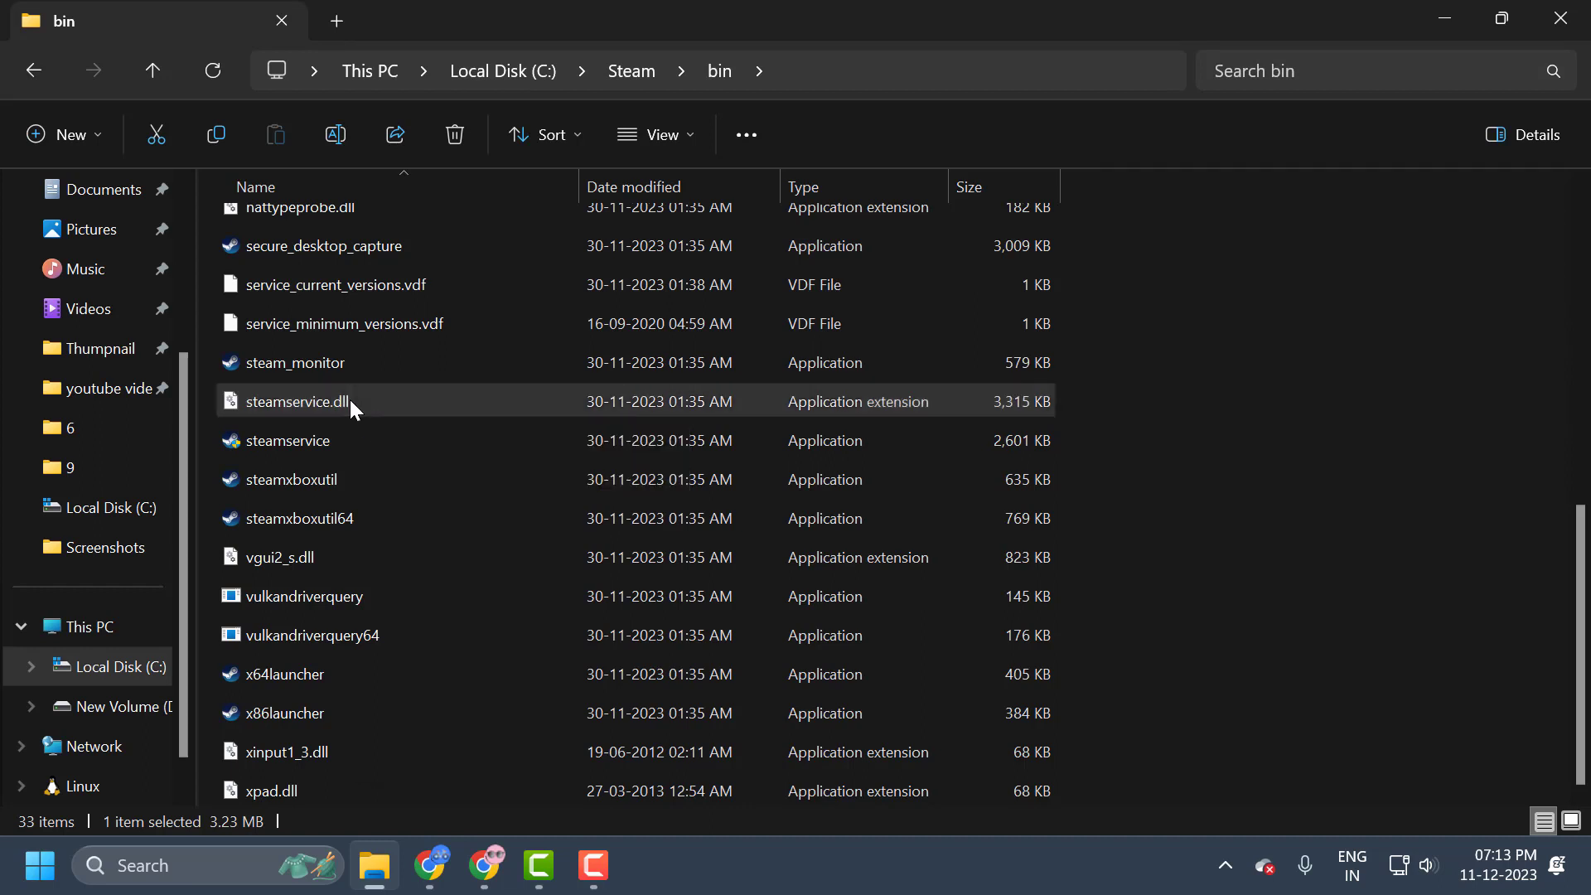
right_click(350, 400)
click(429, 405)
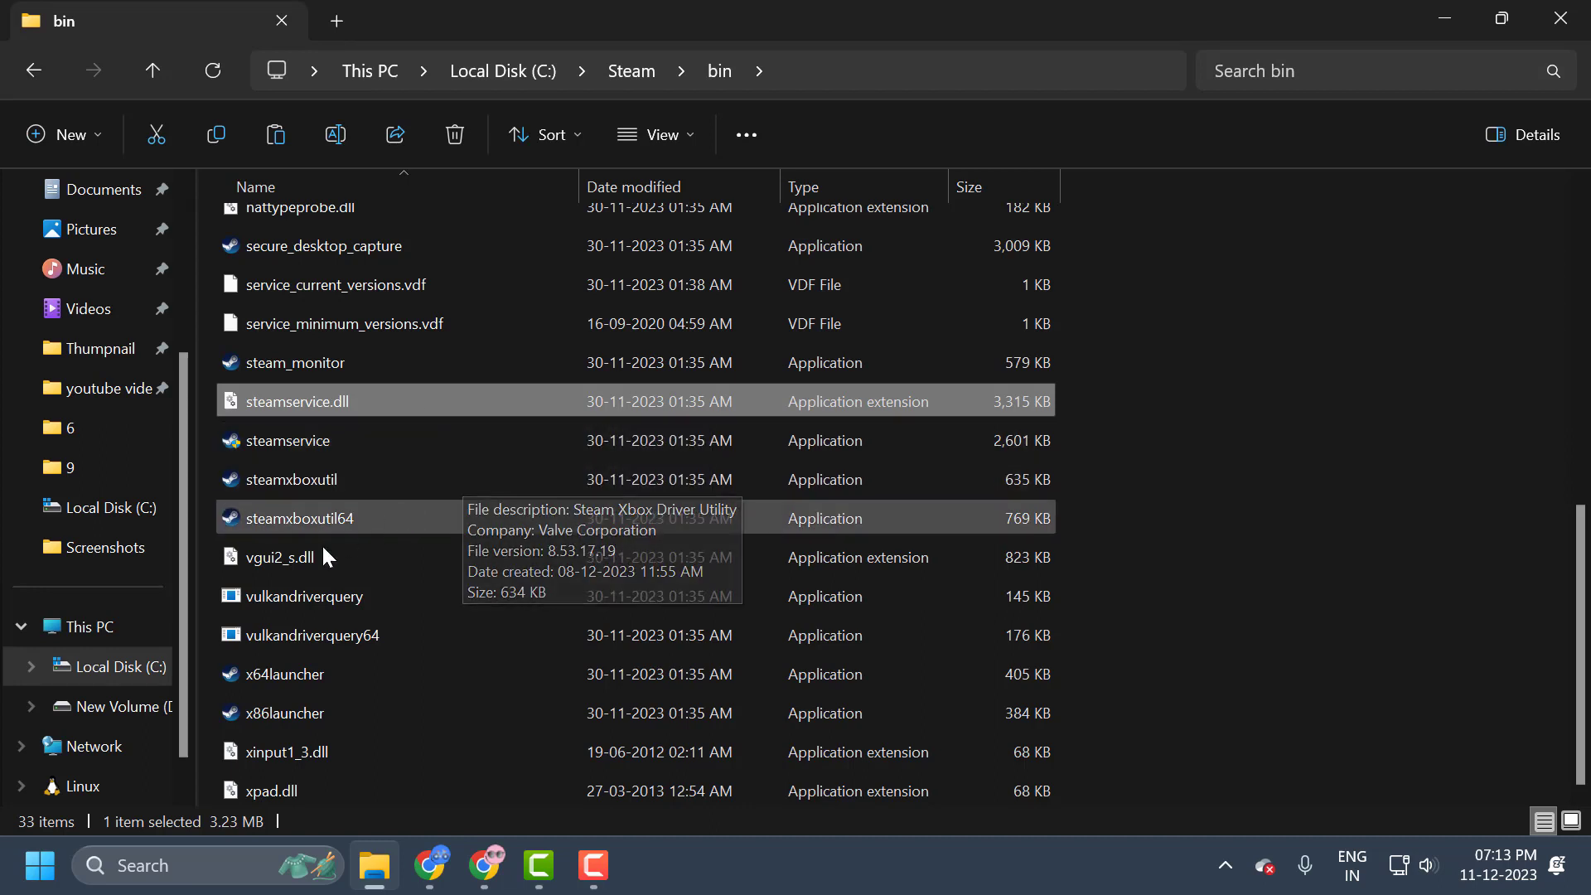
Go to the Steam folder inside Common Files under Program Files (x86) on Local Disk (C:)
click(132, 673)
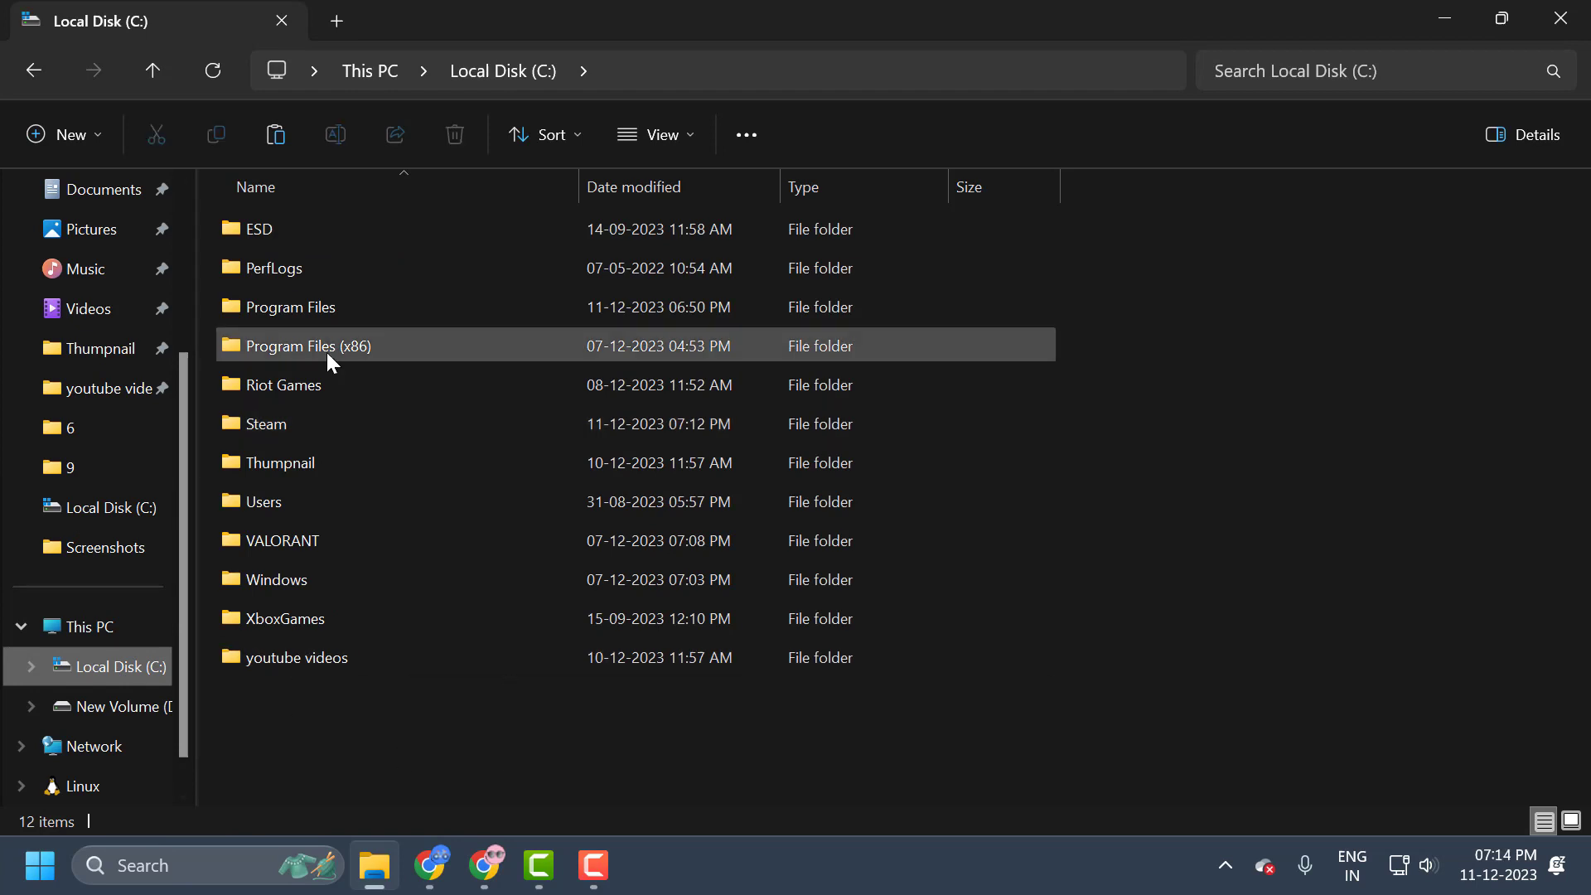
double_click(406, 345)
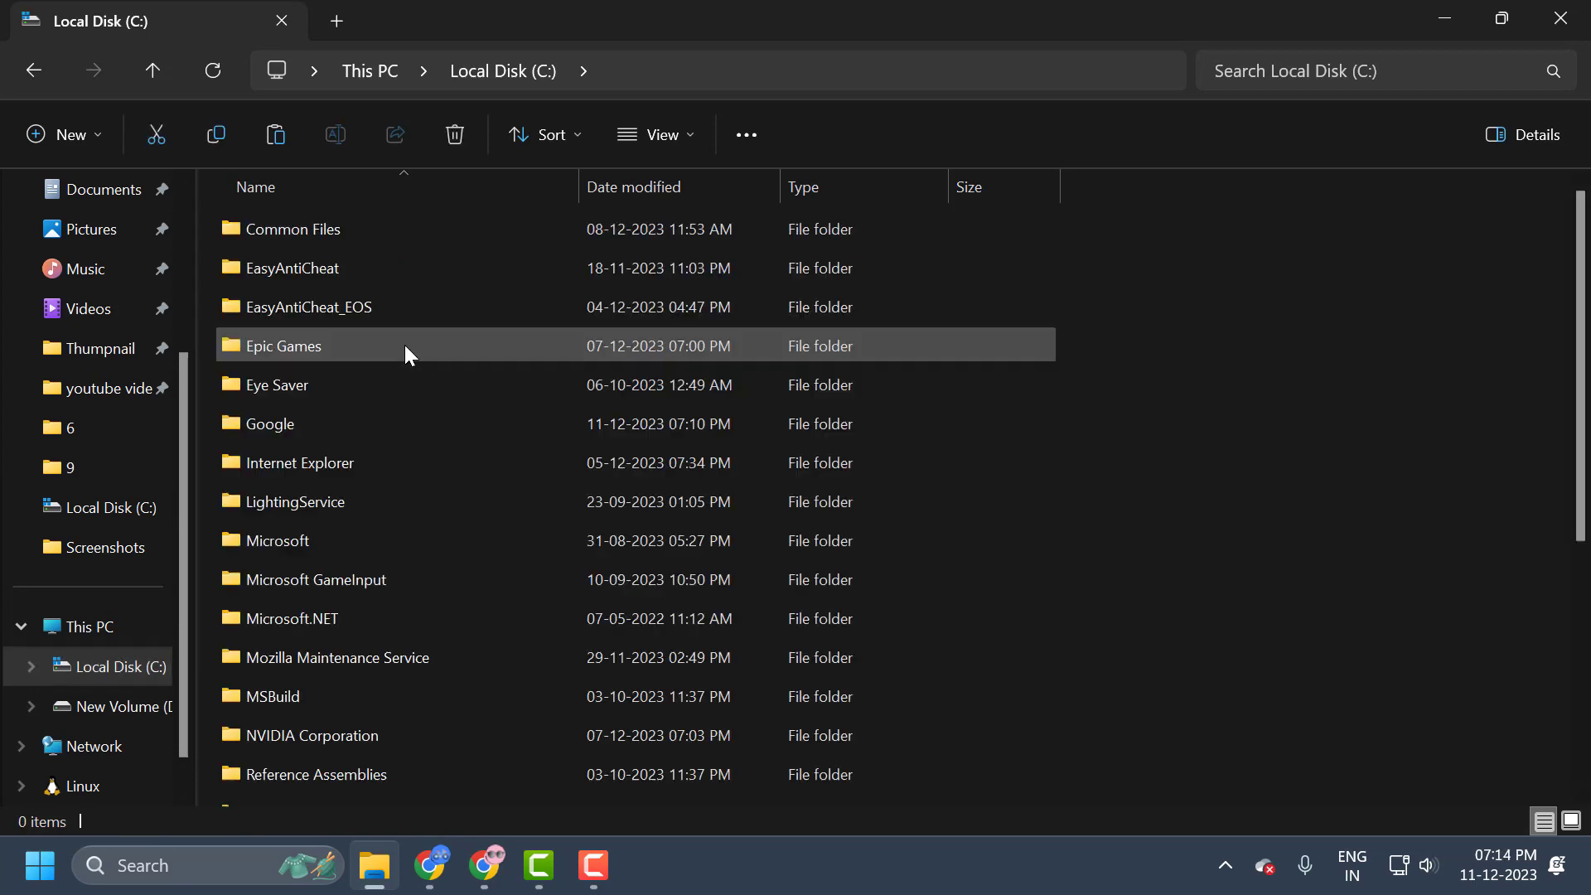
click(479, 383)
click(305, 236)
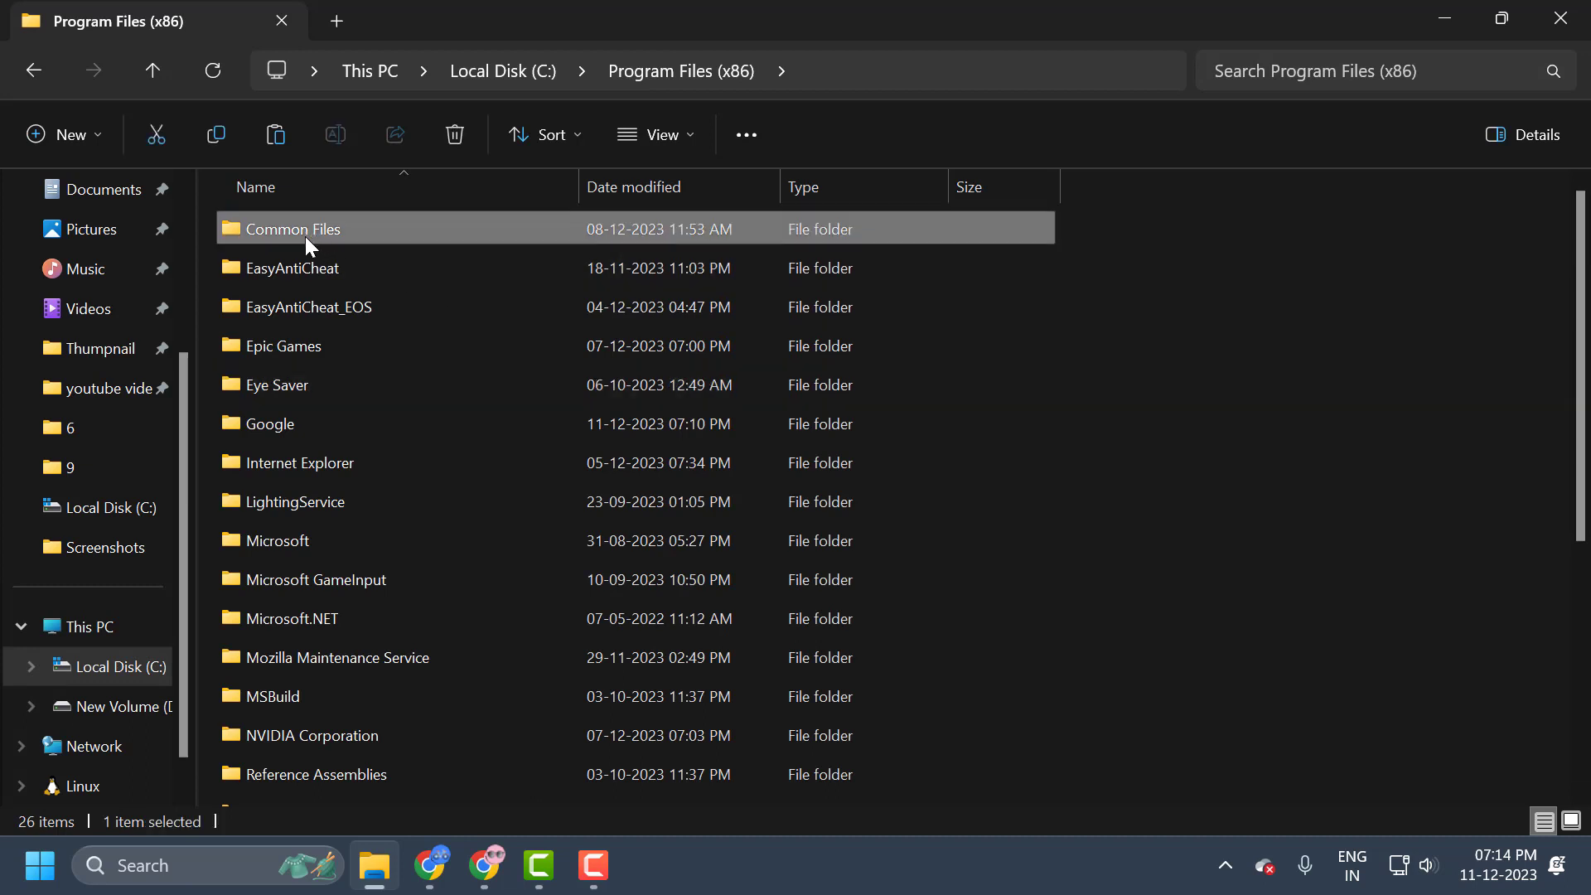
double_click(384, 231)
click(461, 388)
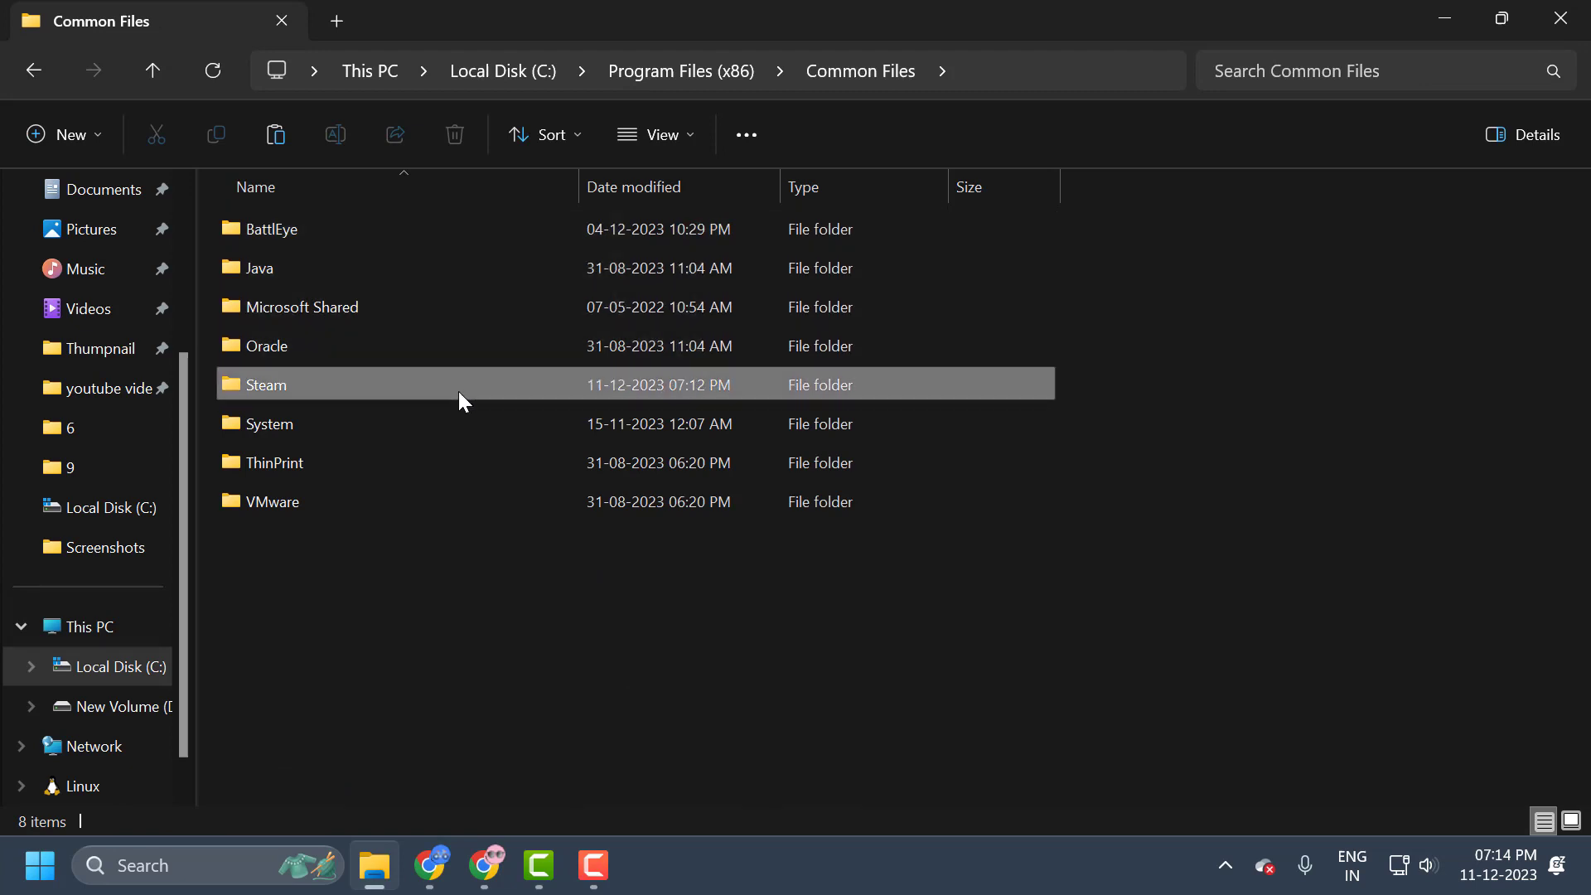
double_click(270, 384)
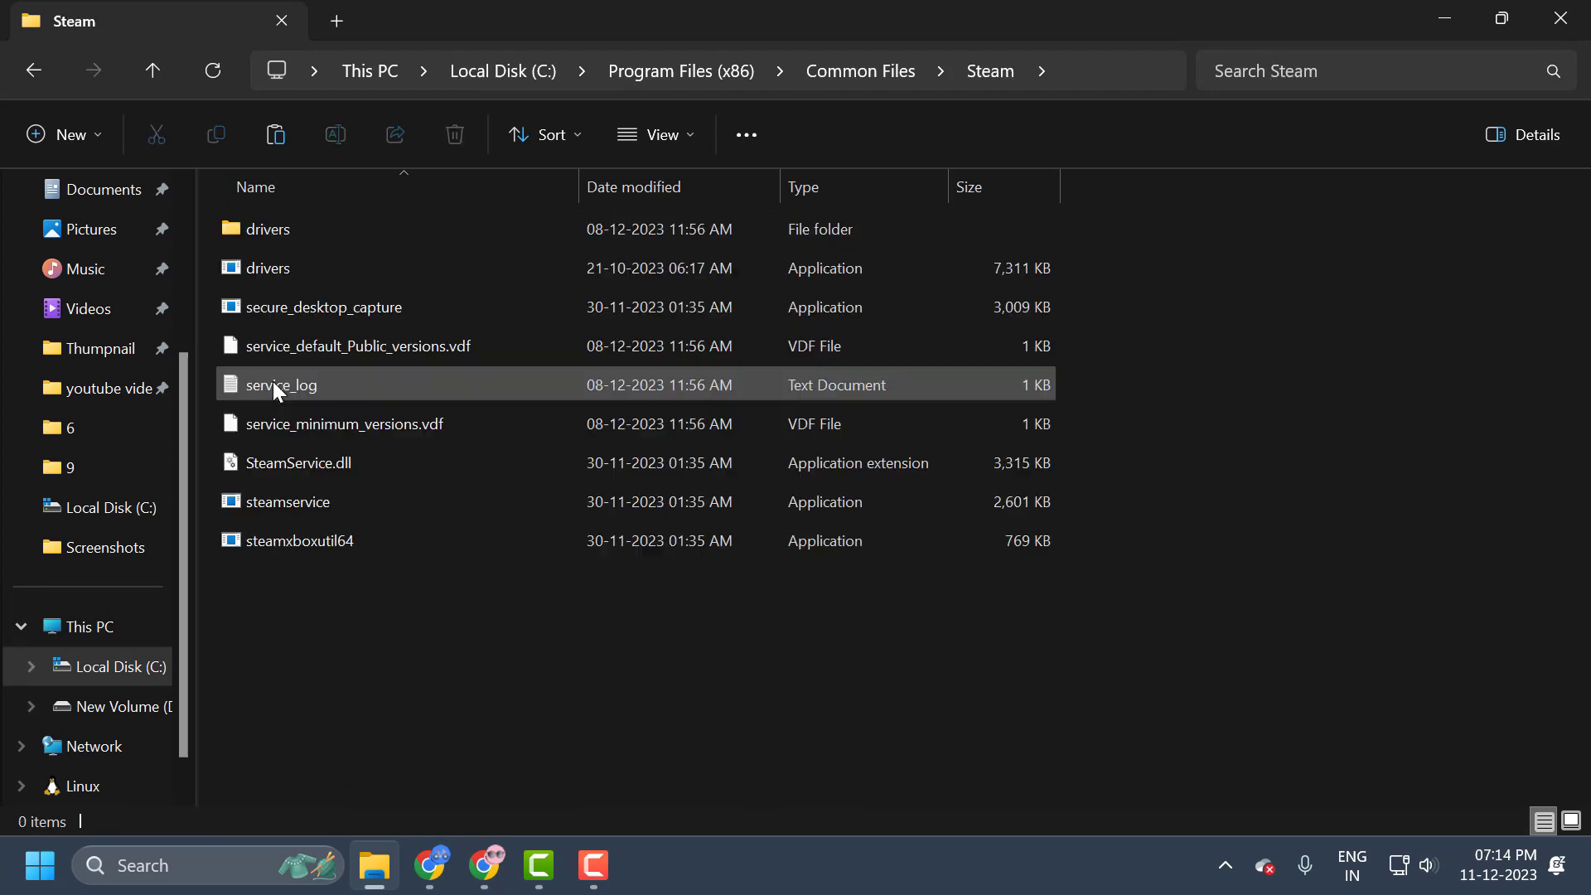
Paste the copied steamservice.dll into this Steam folder, choosing to replace the file in the destination
right_click(450, 701)
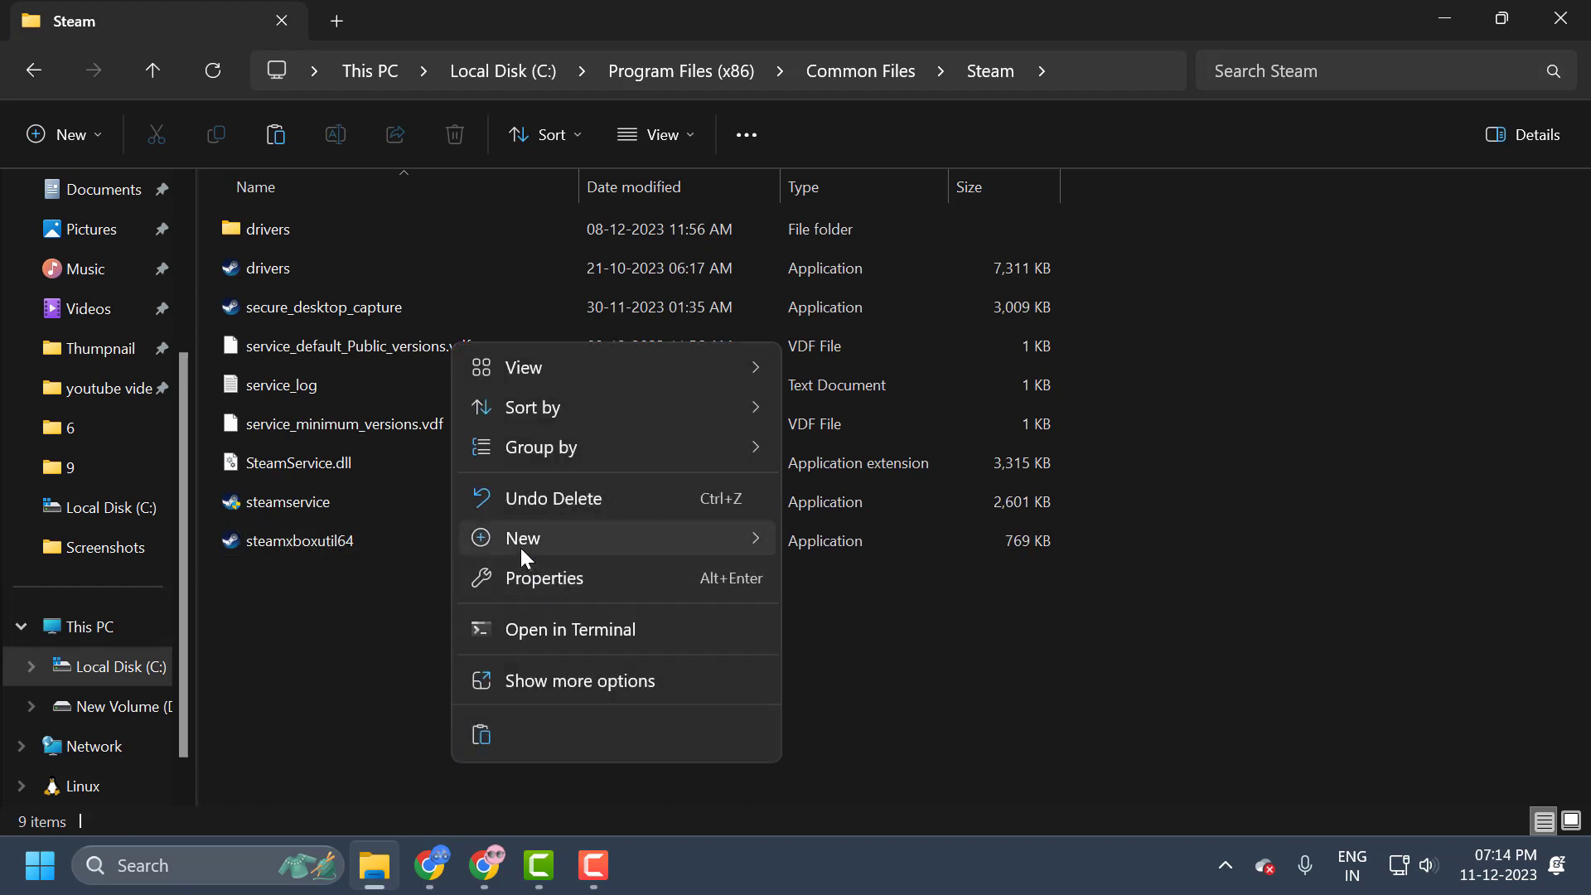
click(482, 738)
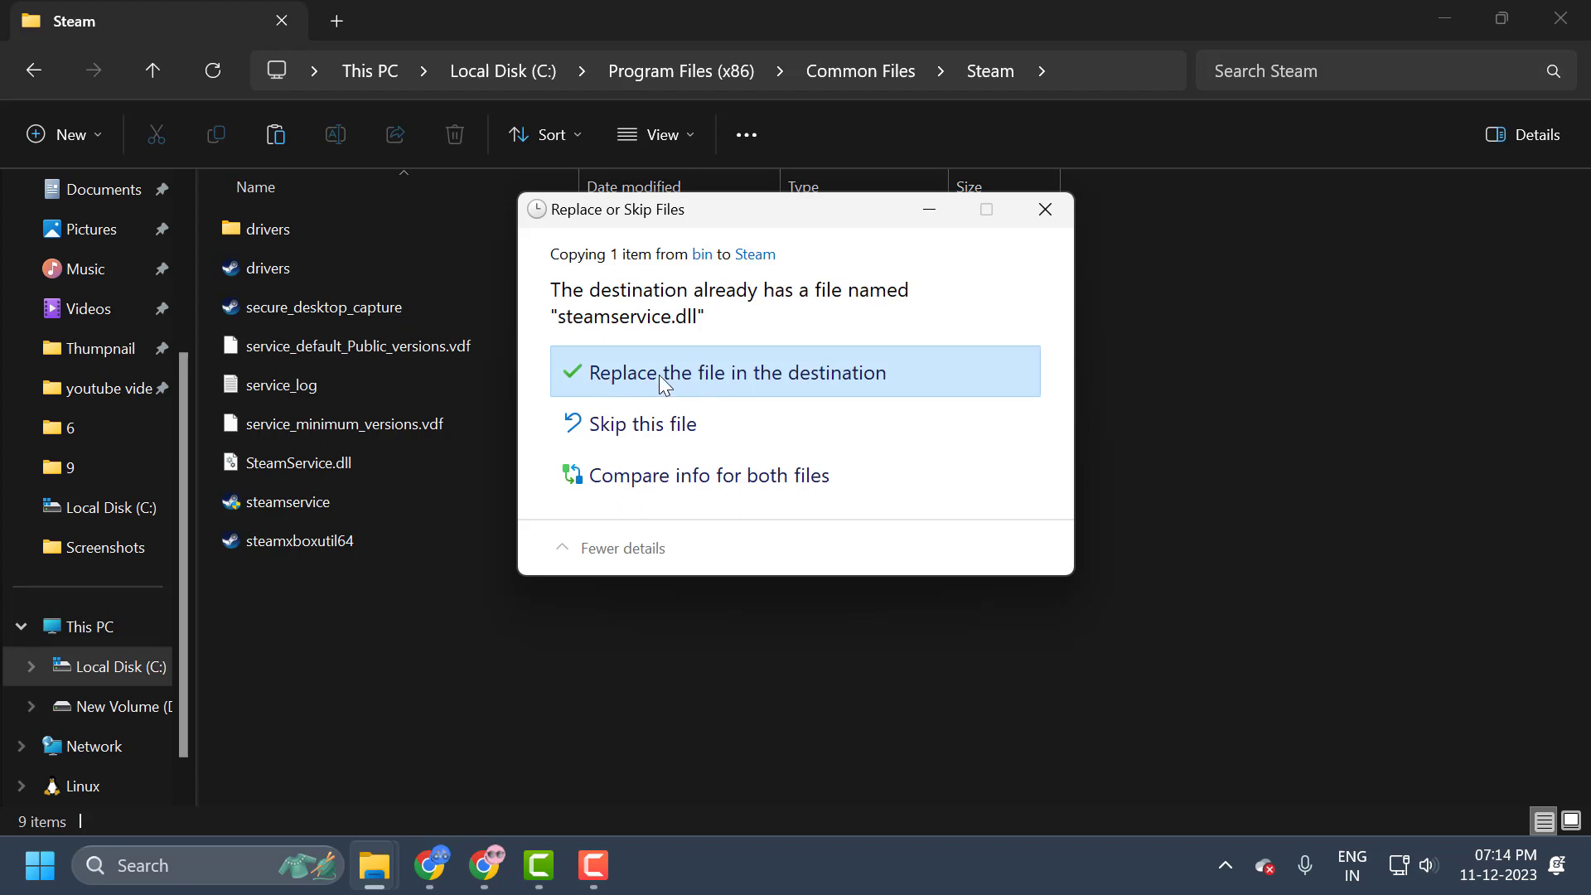
click(828, 383)
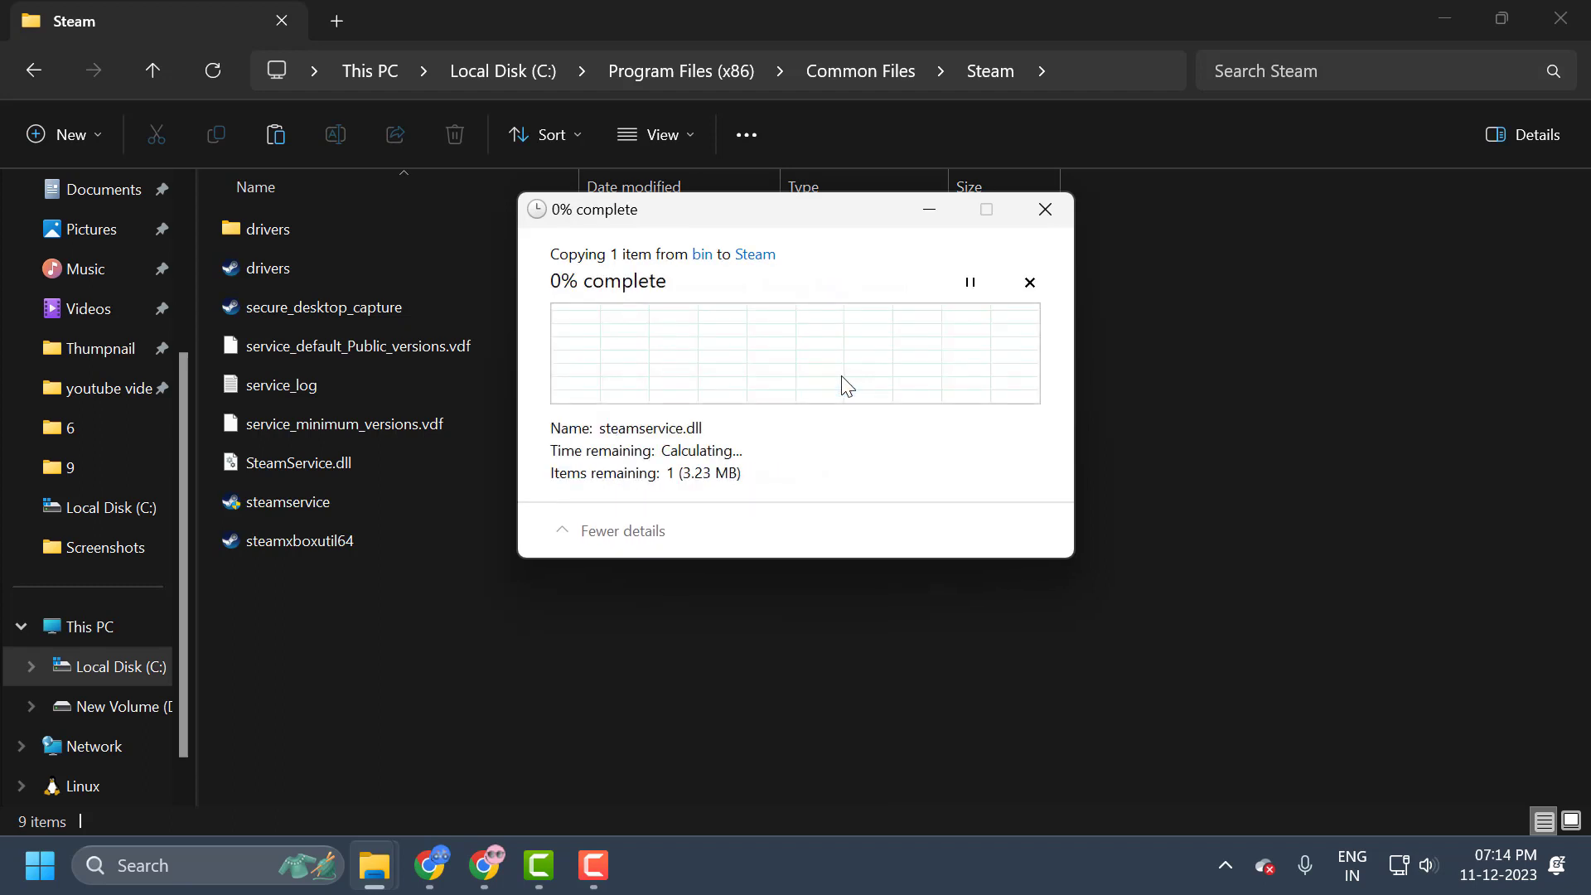
click(729, 354)
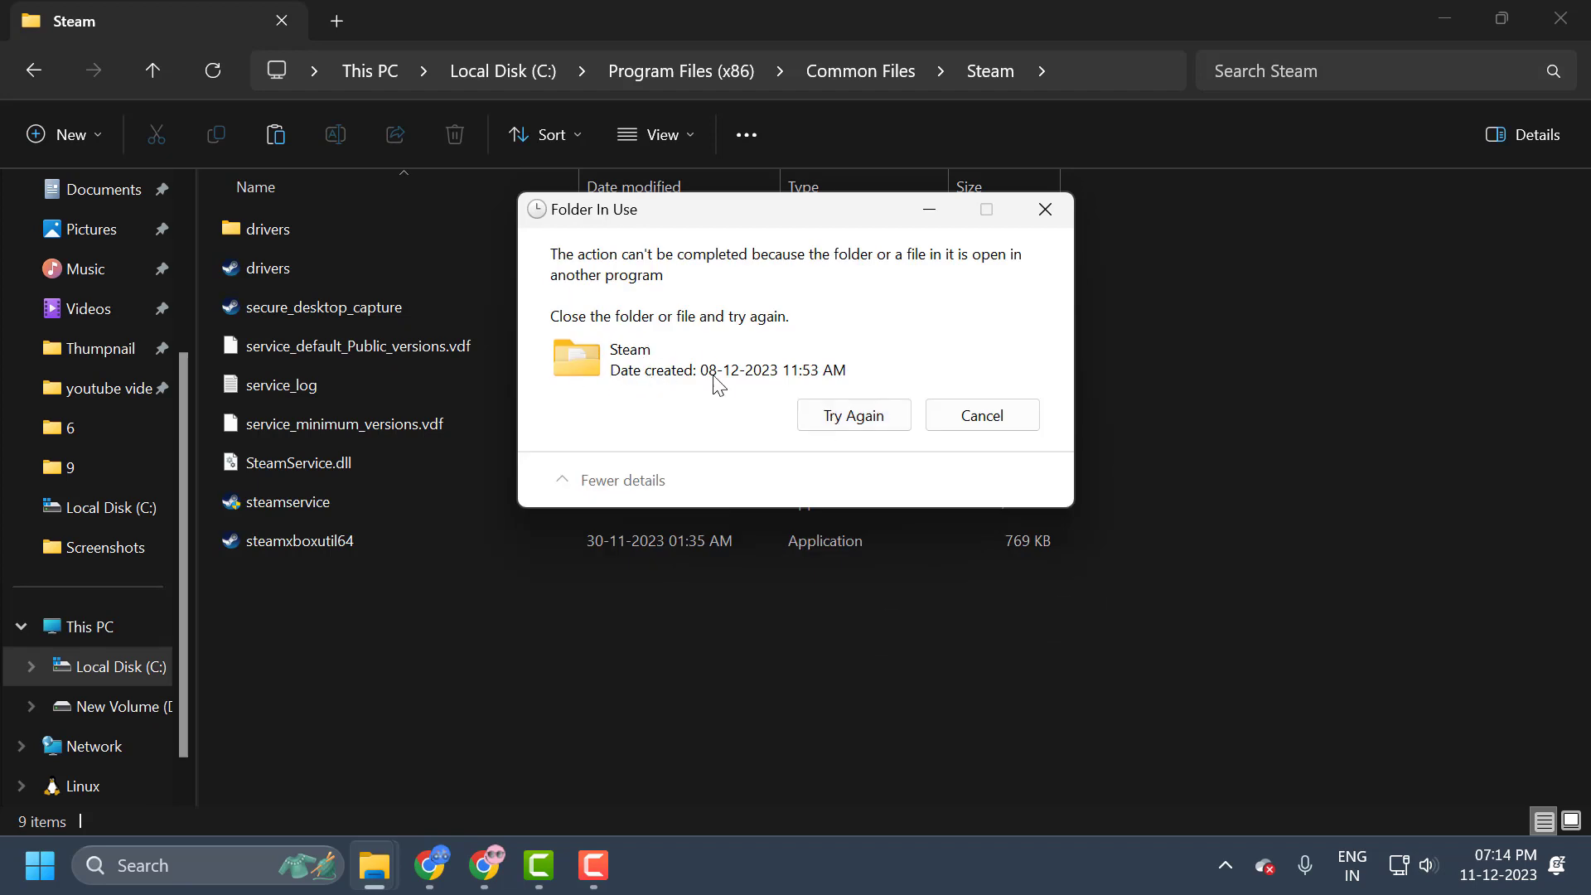
Exit Steam running in the background, retry the steamservice.dll replacement and close the folder window
click(1225, 866)
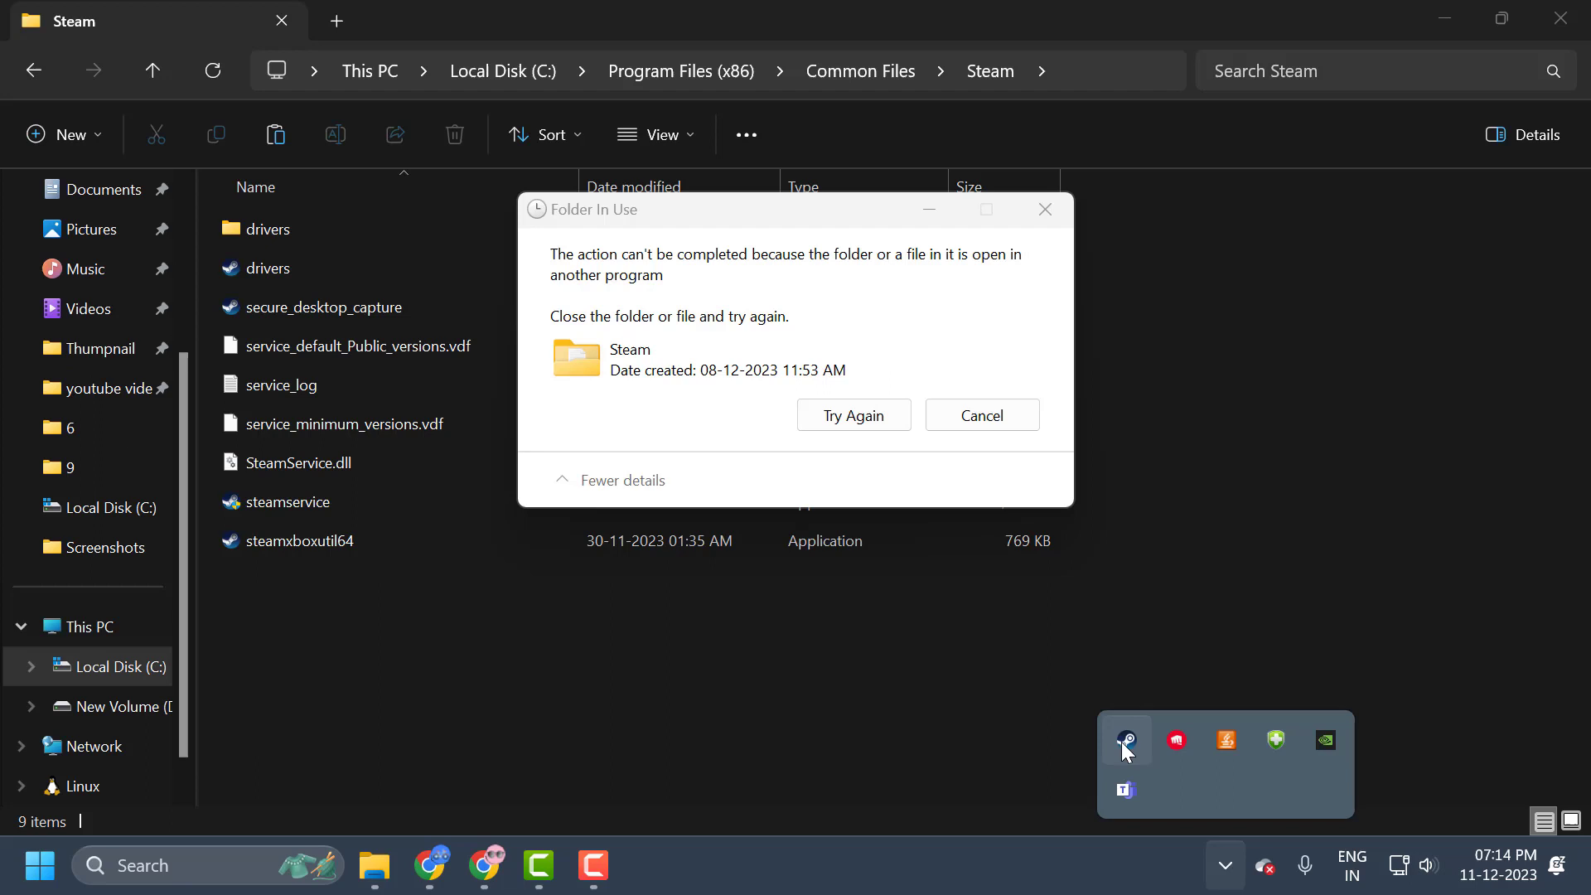
right_click(1123, 744)
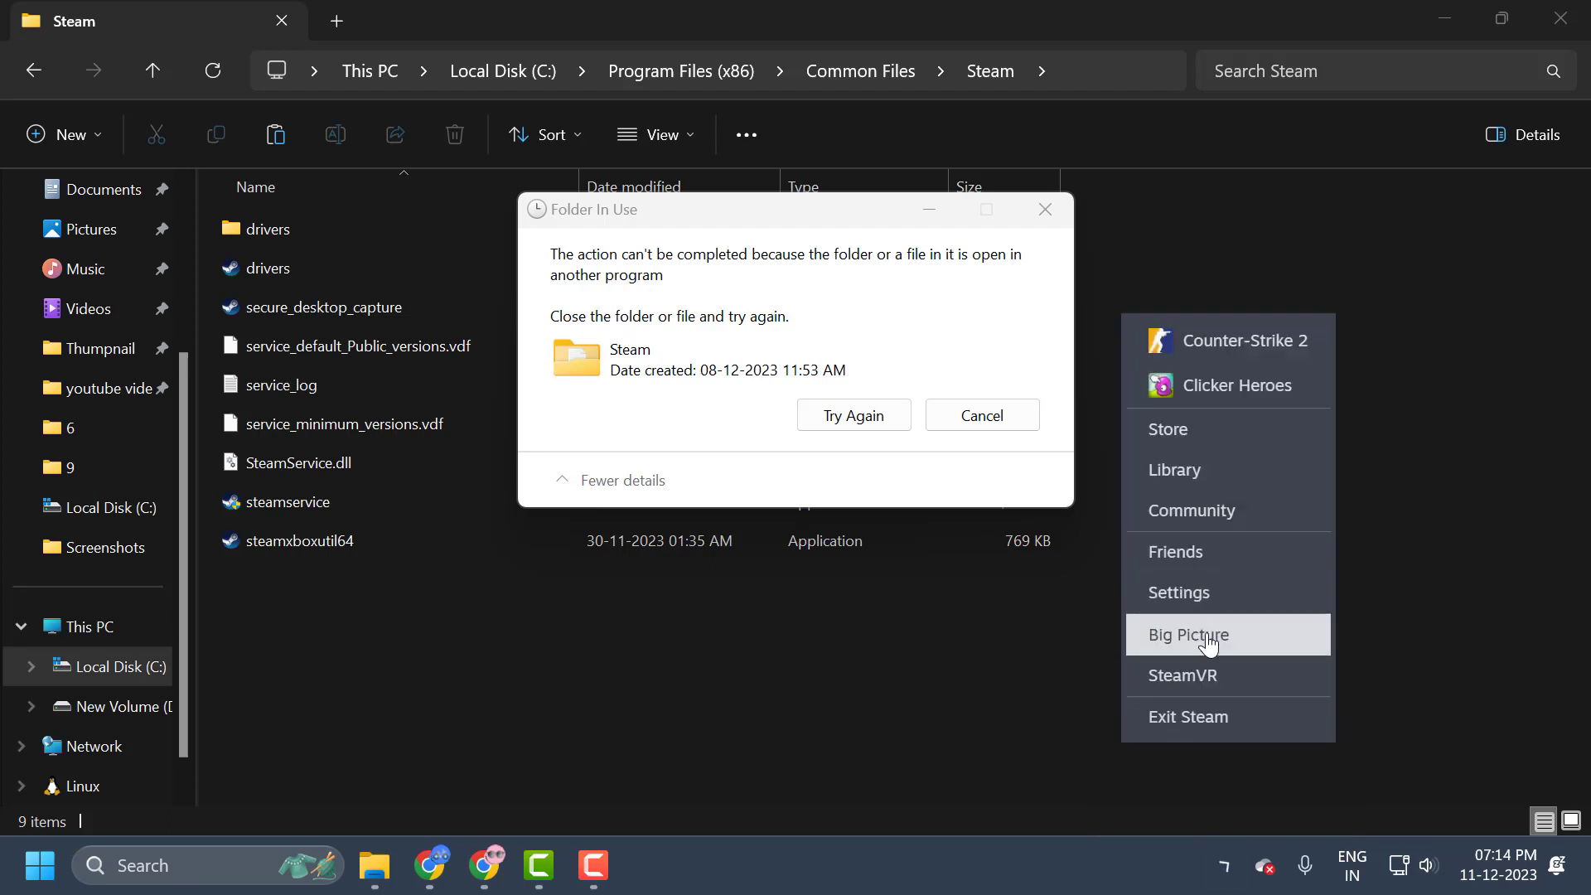
click(1207, 717)
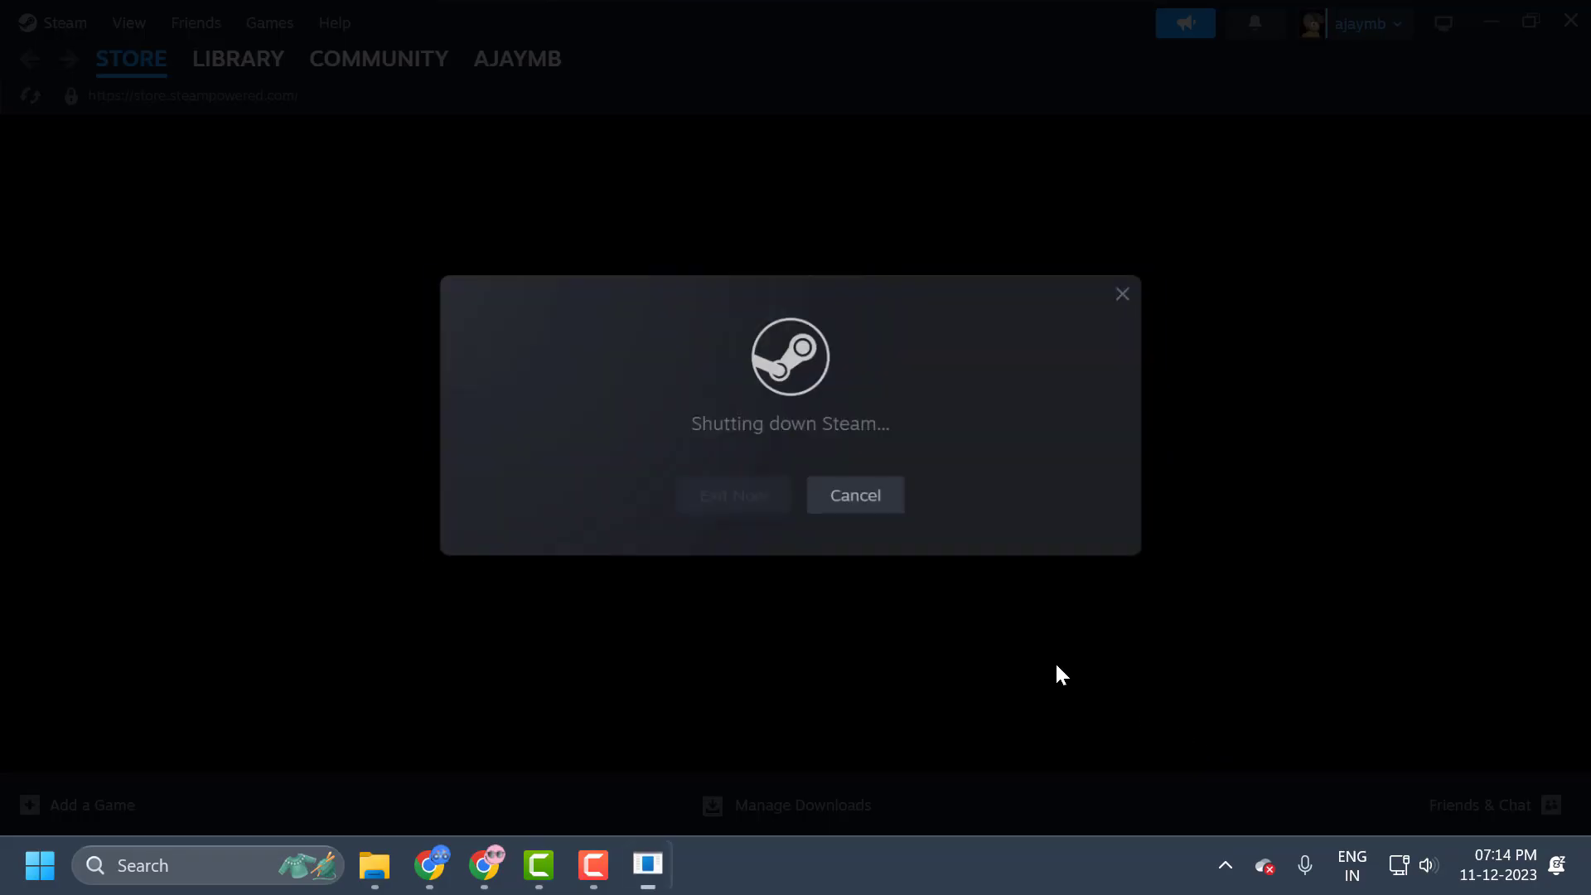
click(856, 417)
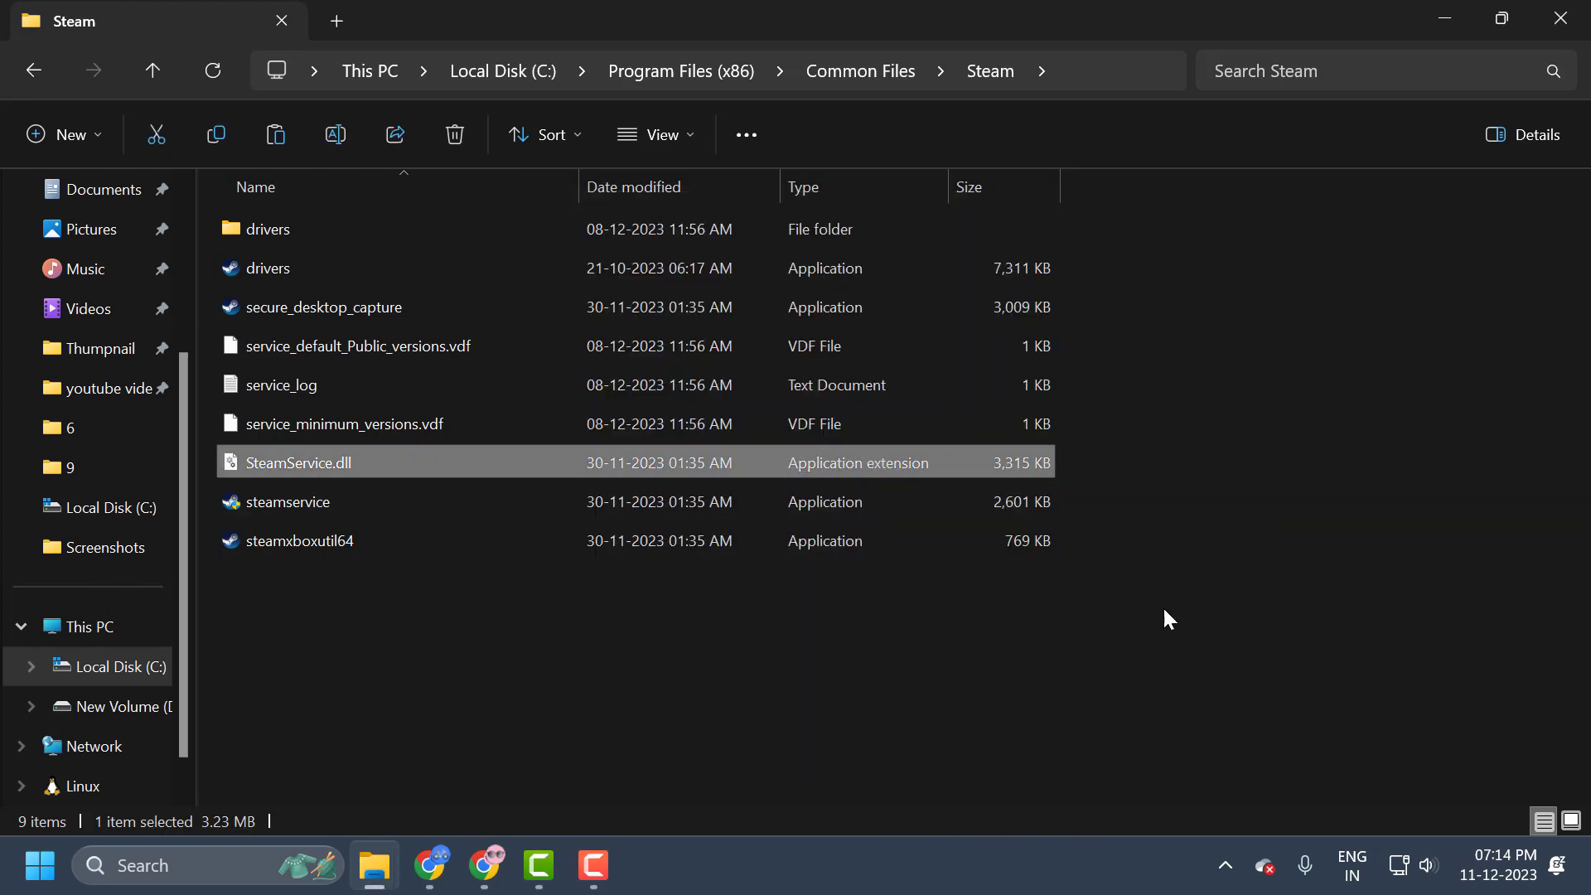
click(1561, 18)
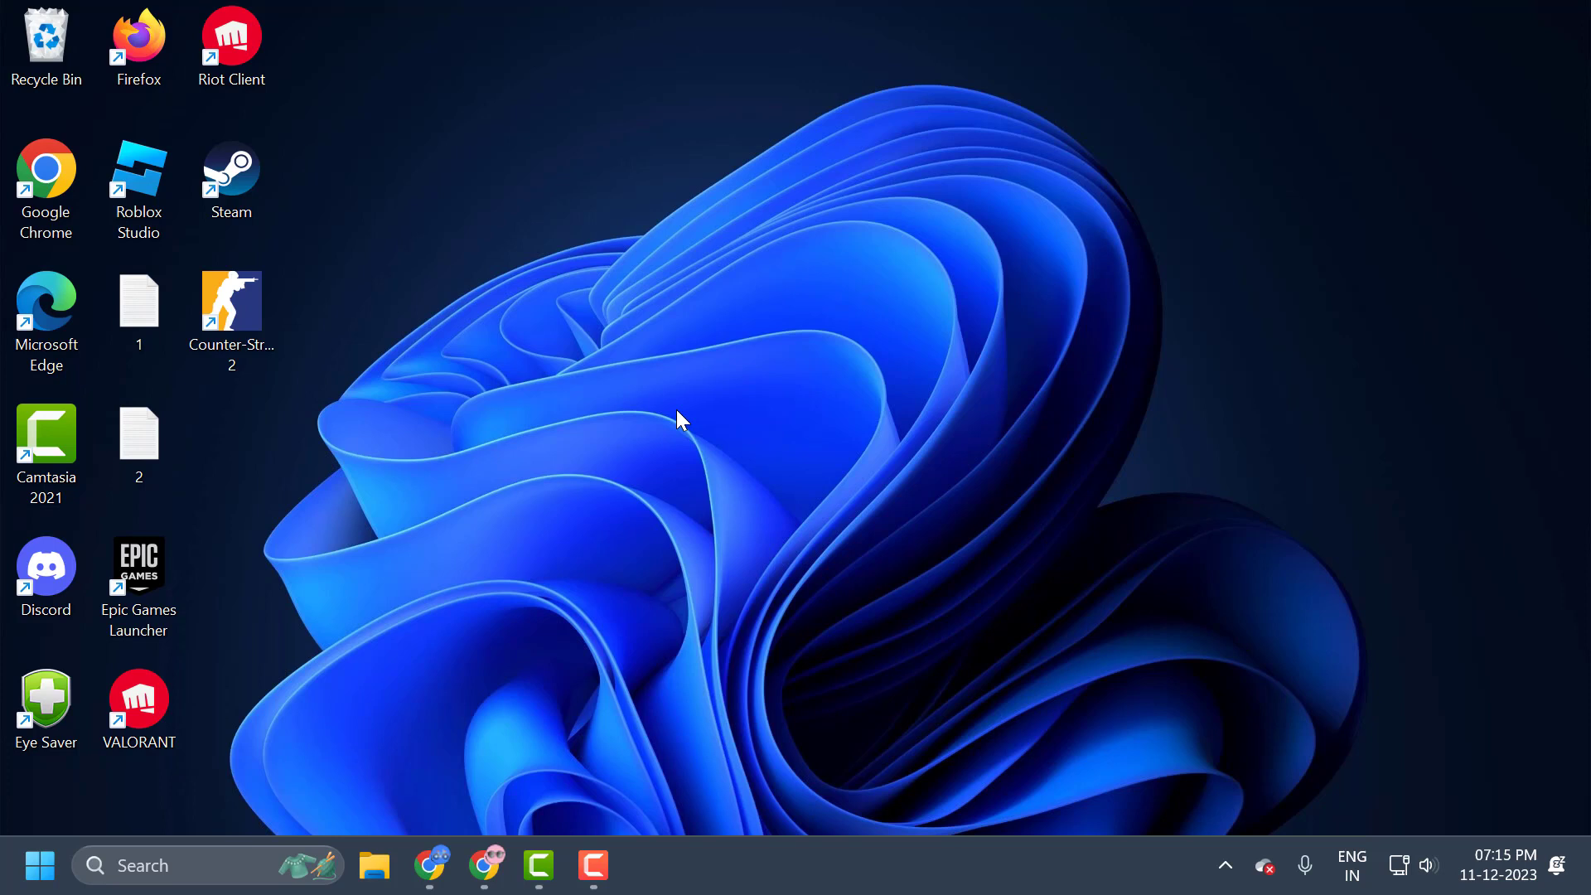
Search Windows for cmd and run Command Prompt as administrator, moving its window toward the middle of the desktop
click(236, 863)
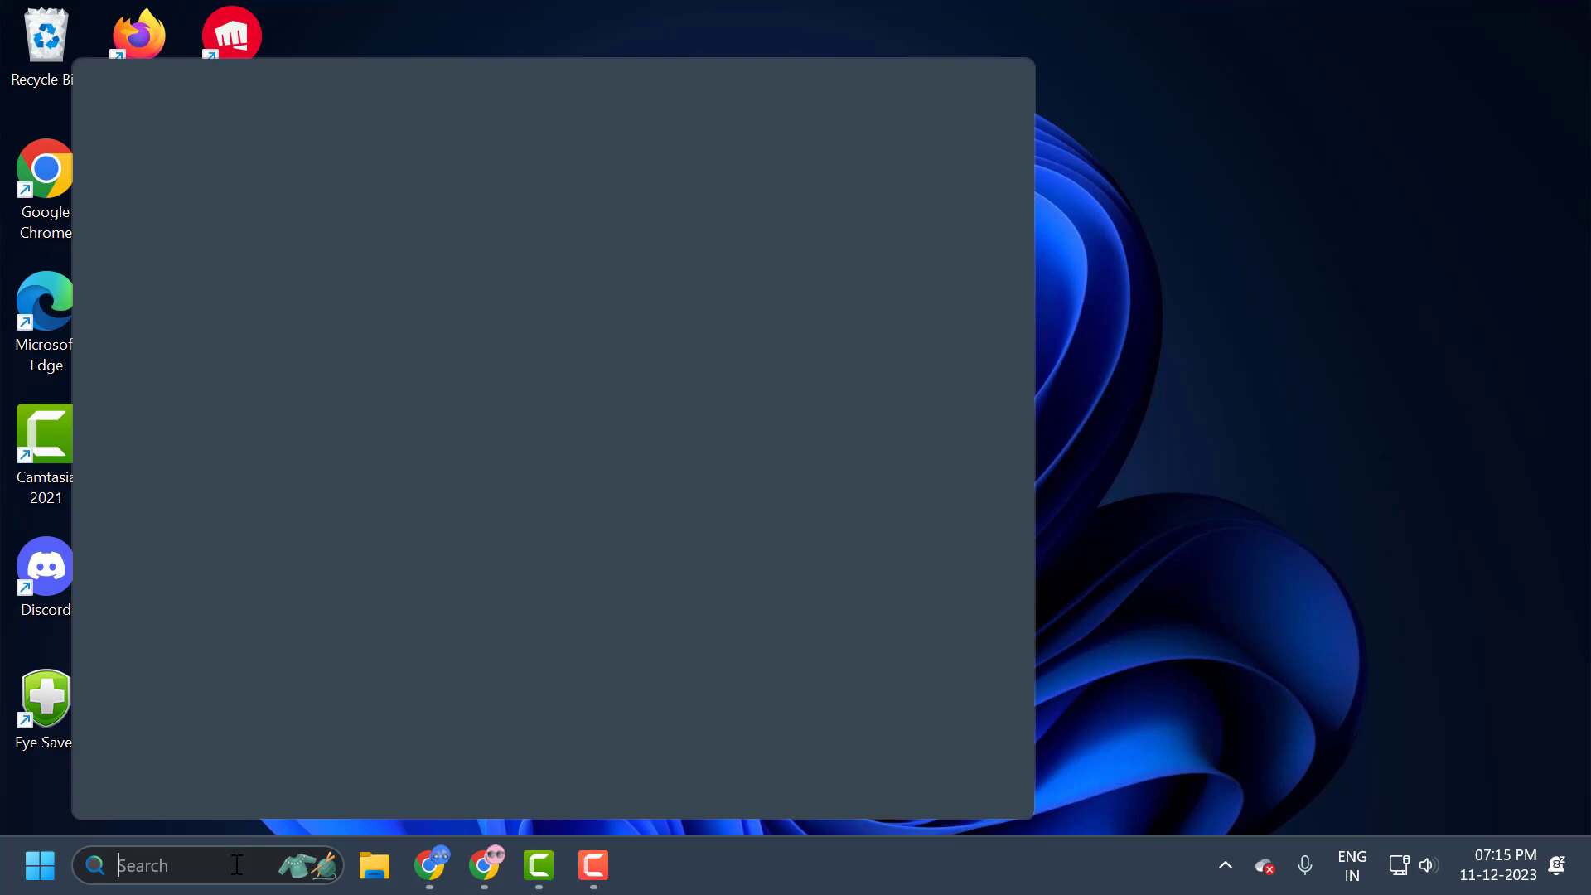
text(cmd)
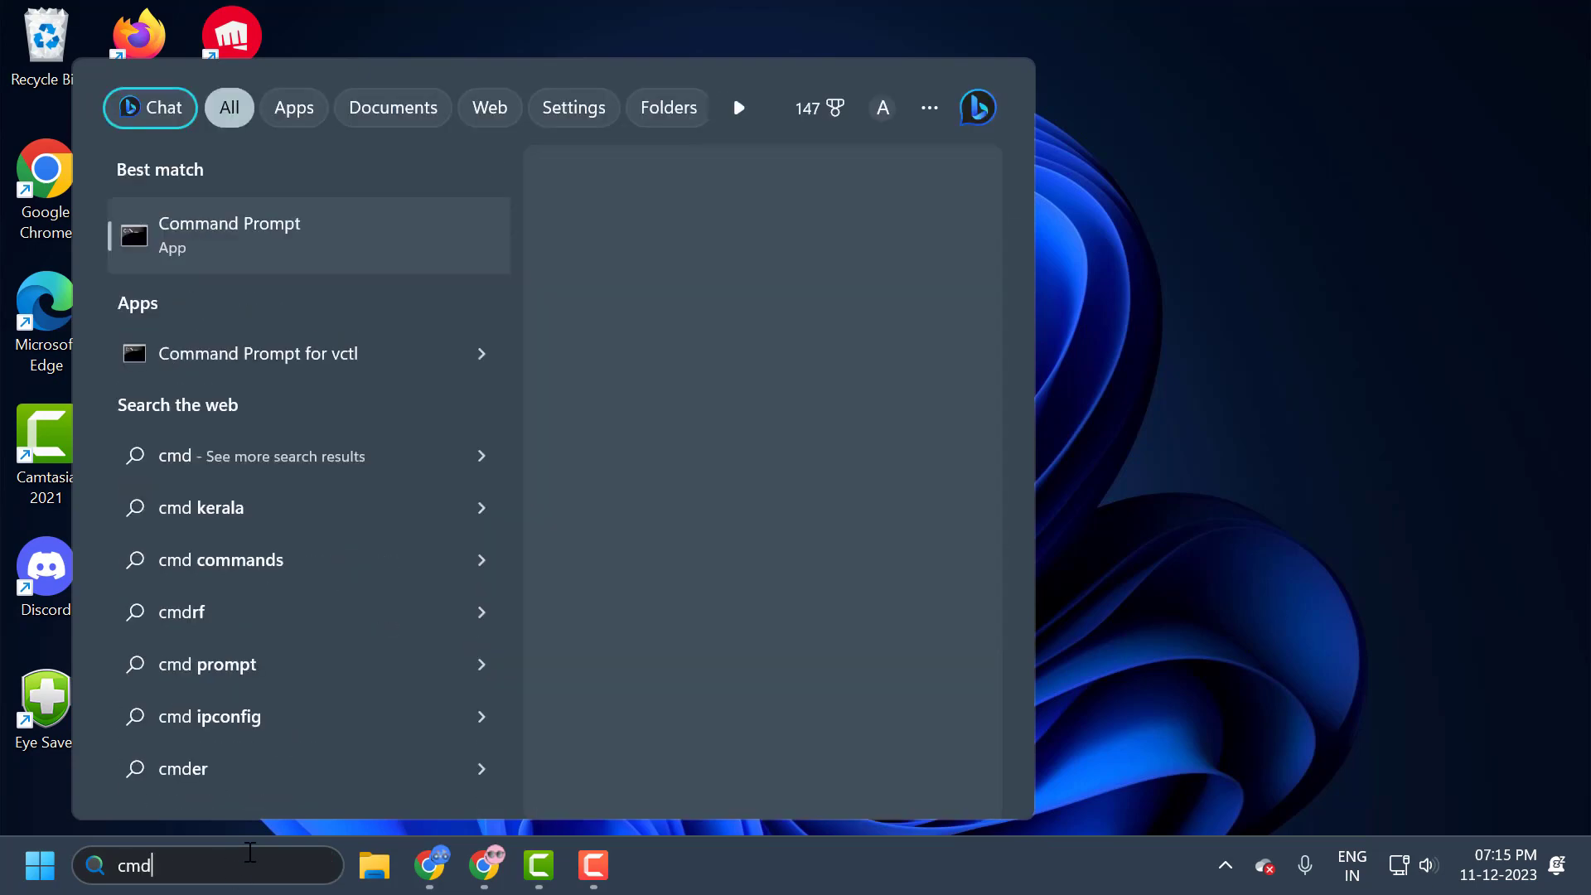
right_click(278, 242)
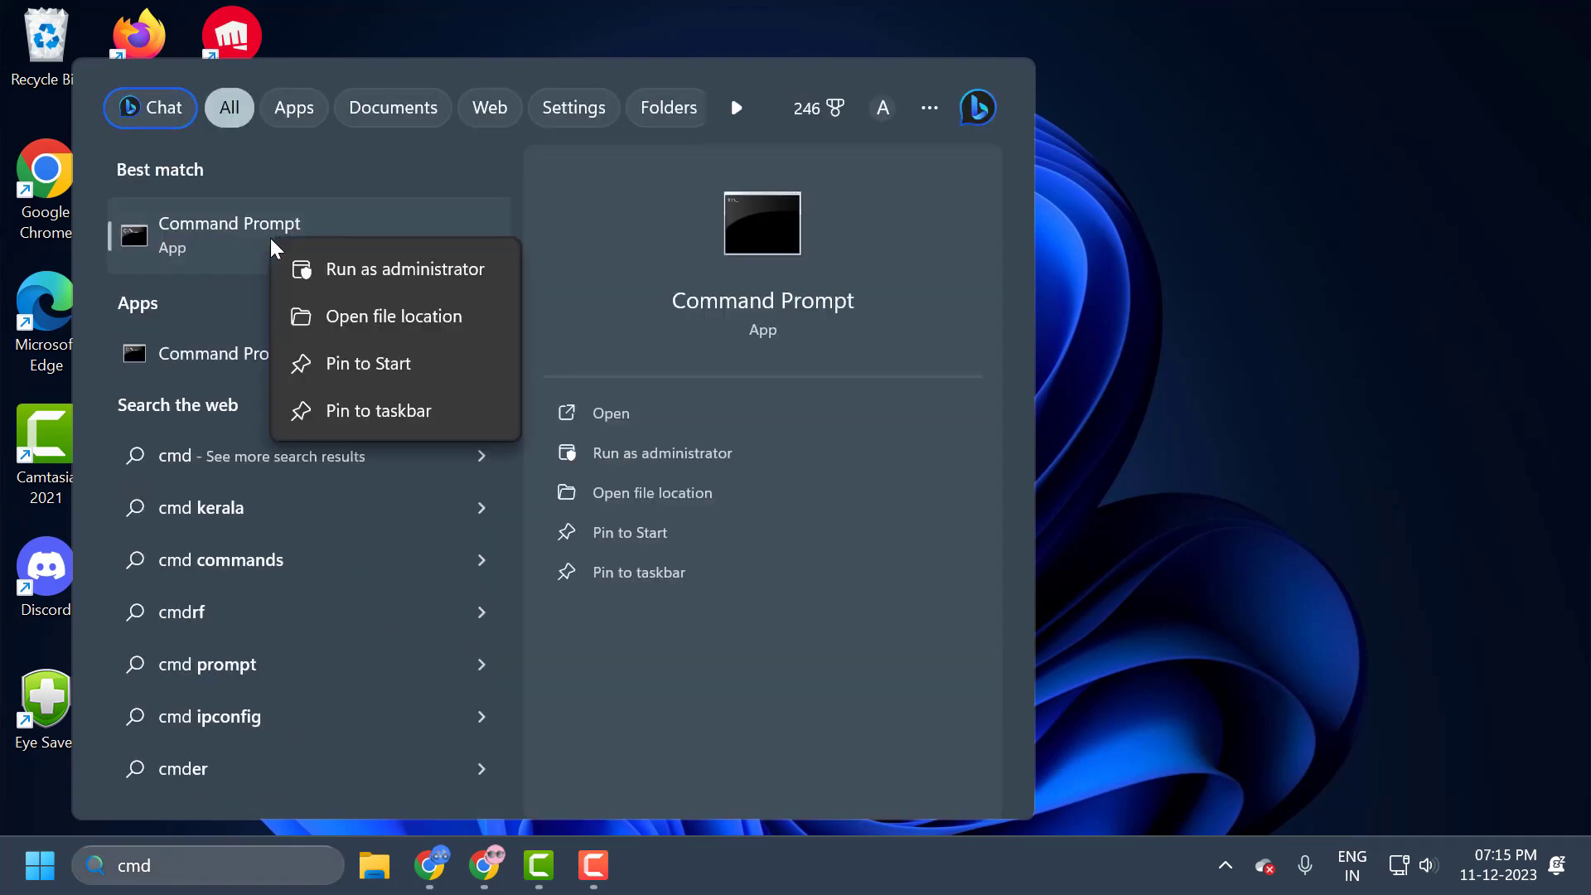
click(344, 285)
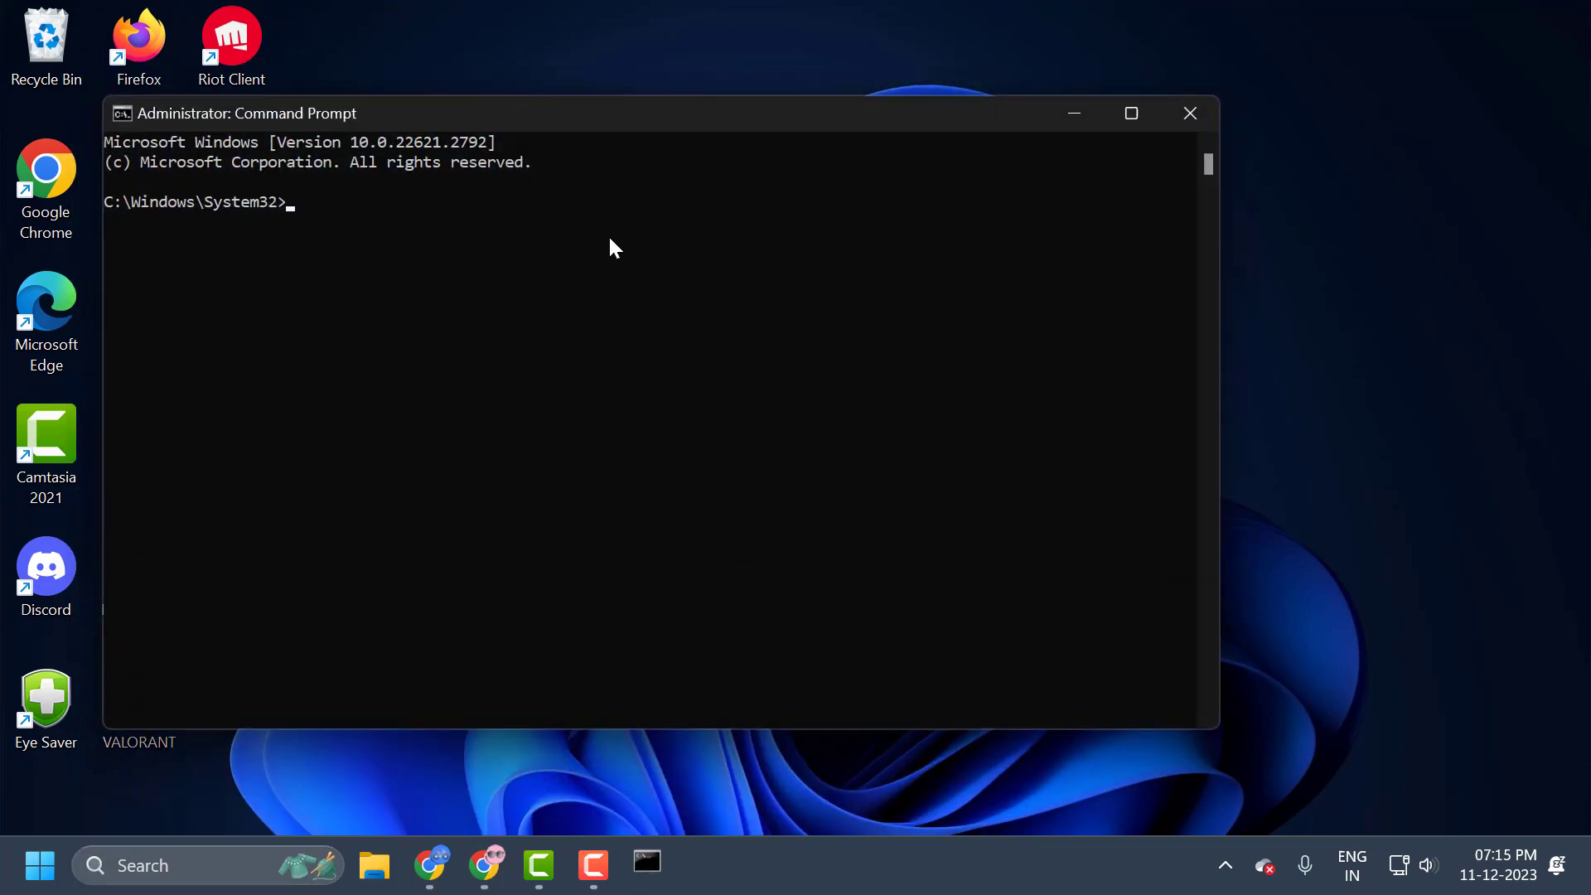
drag(581, 113, 759, 132)
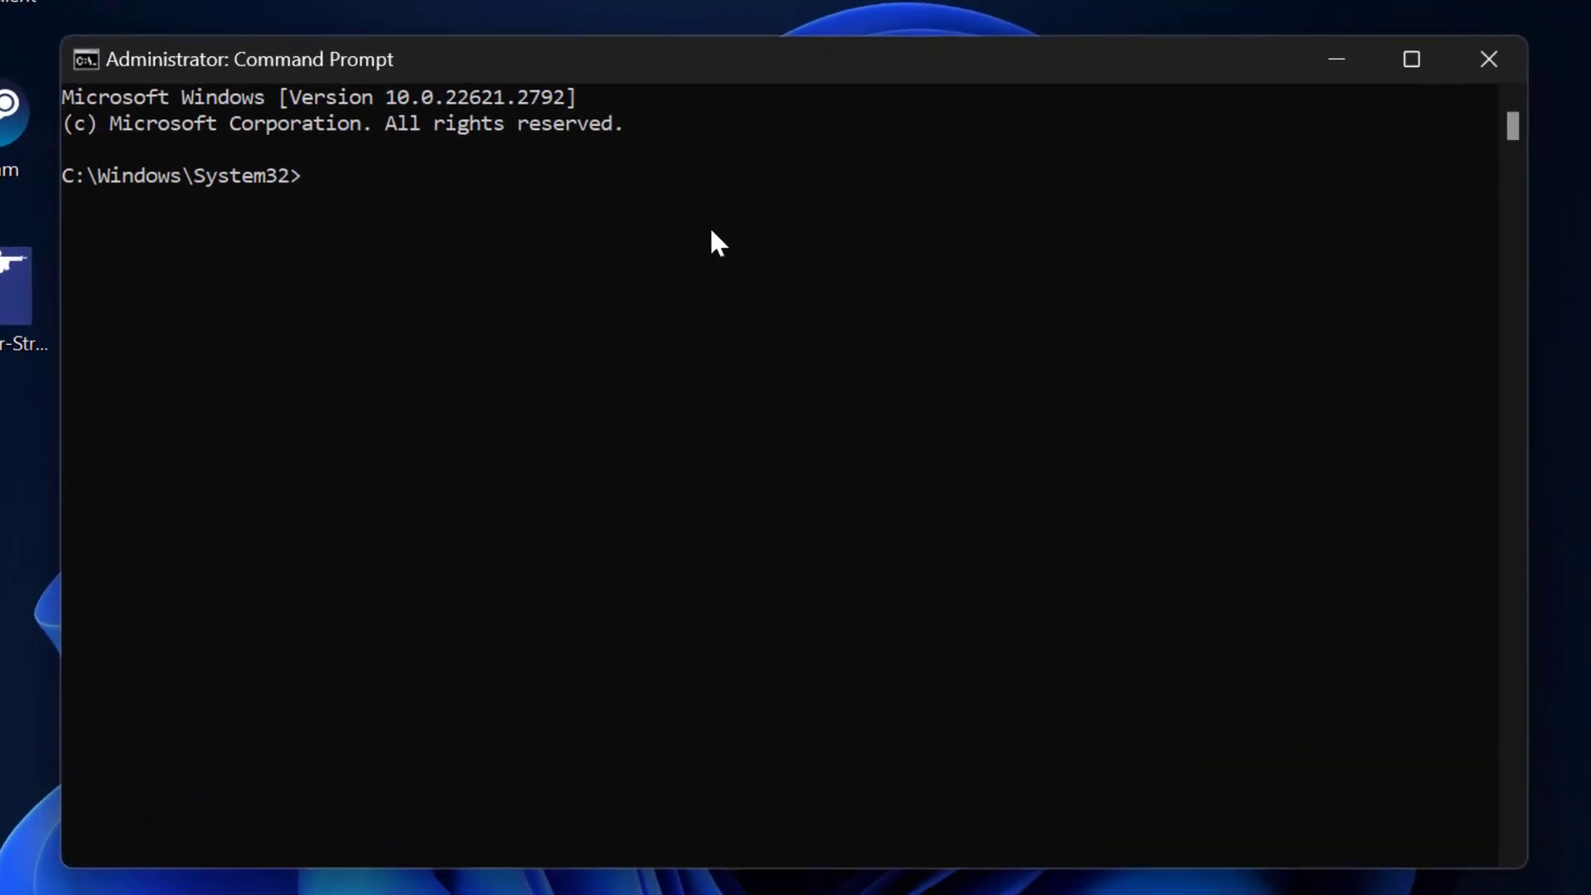
Run the system file check with sfc /scannow and close Command Prompt once the scan completes
text(sfc /s)
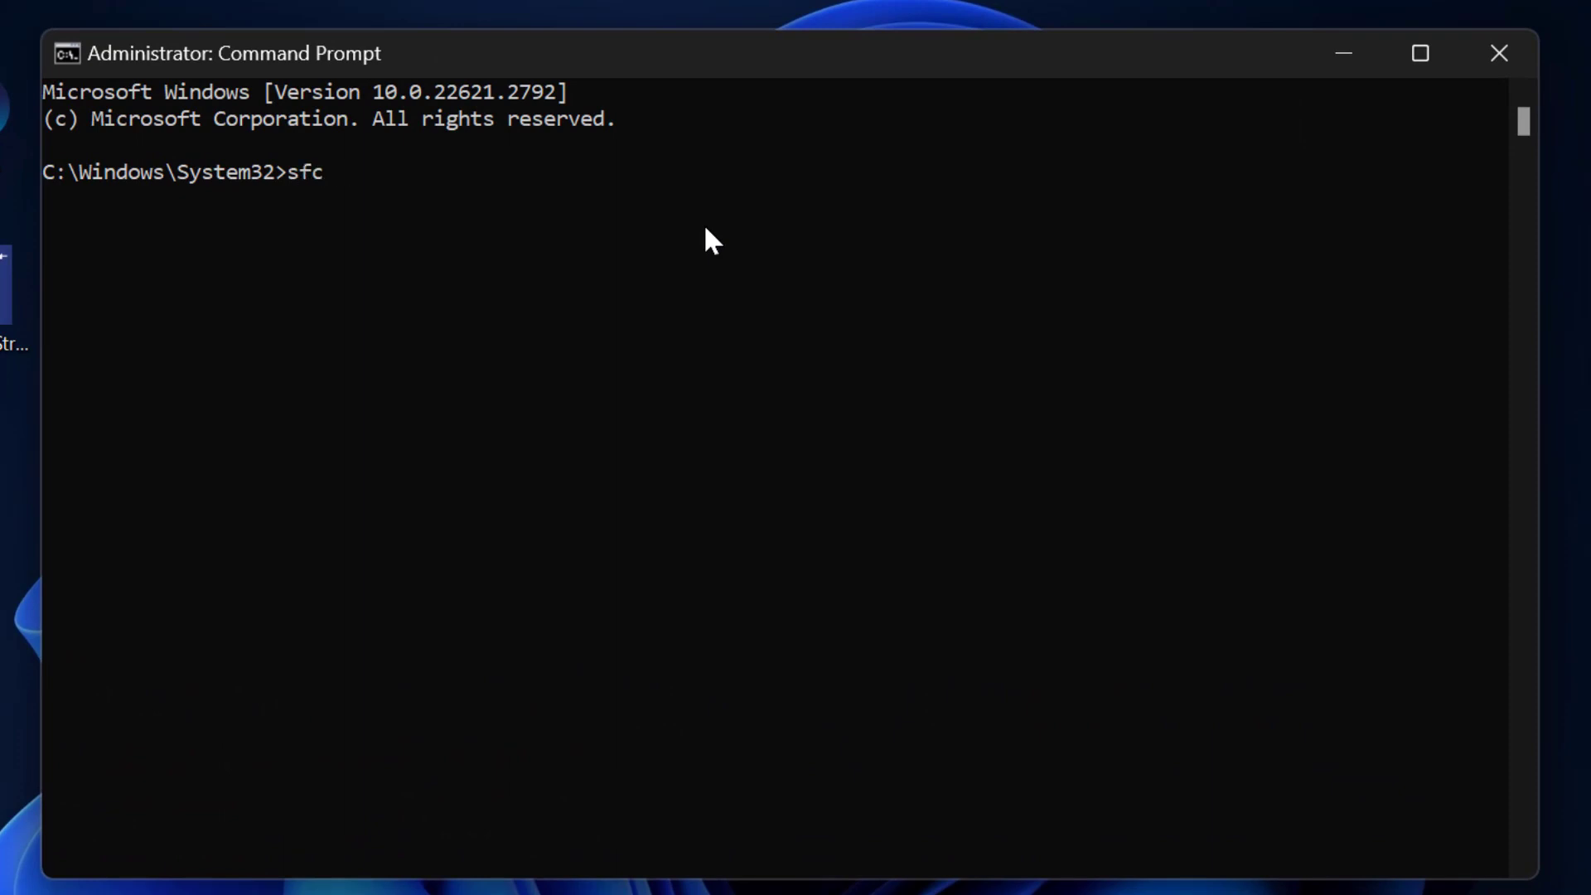
text(cannow)
key(Return)
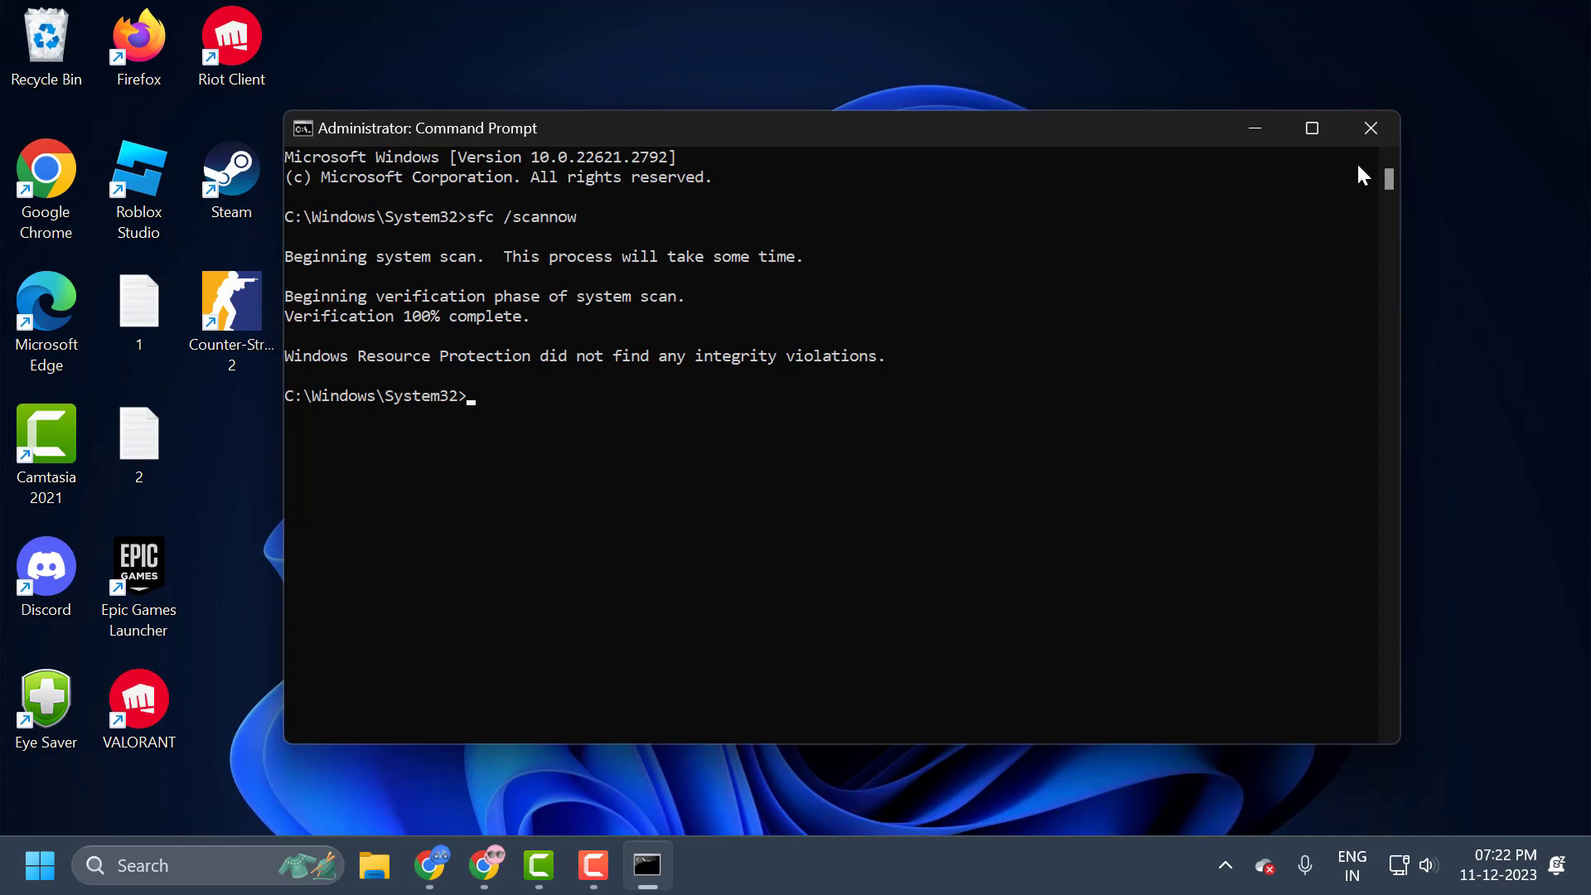
click(1375, 130)
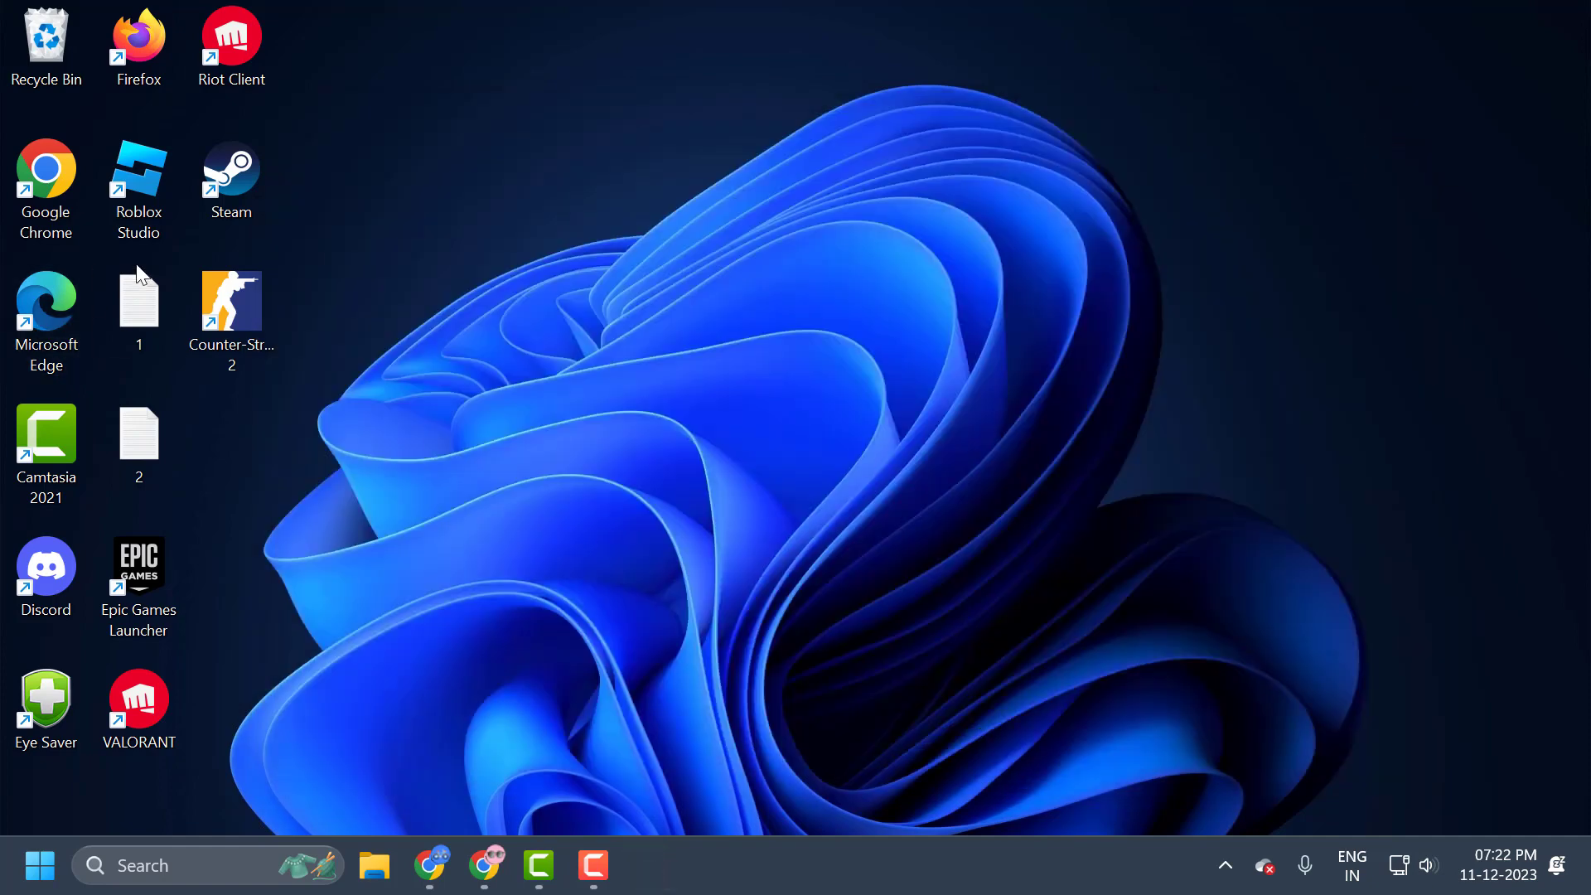
Start Steam from the desktop and show the Installed Files properties of Counter-Strike 2 from the library
double_click(241, 211)
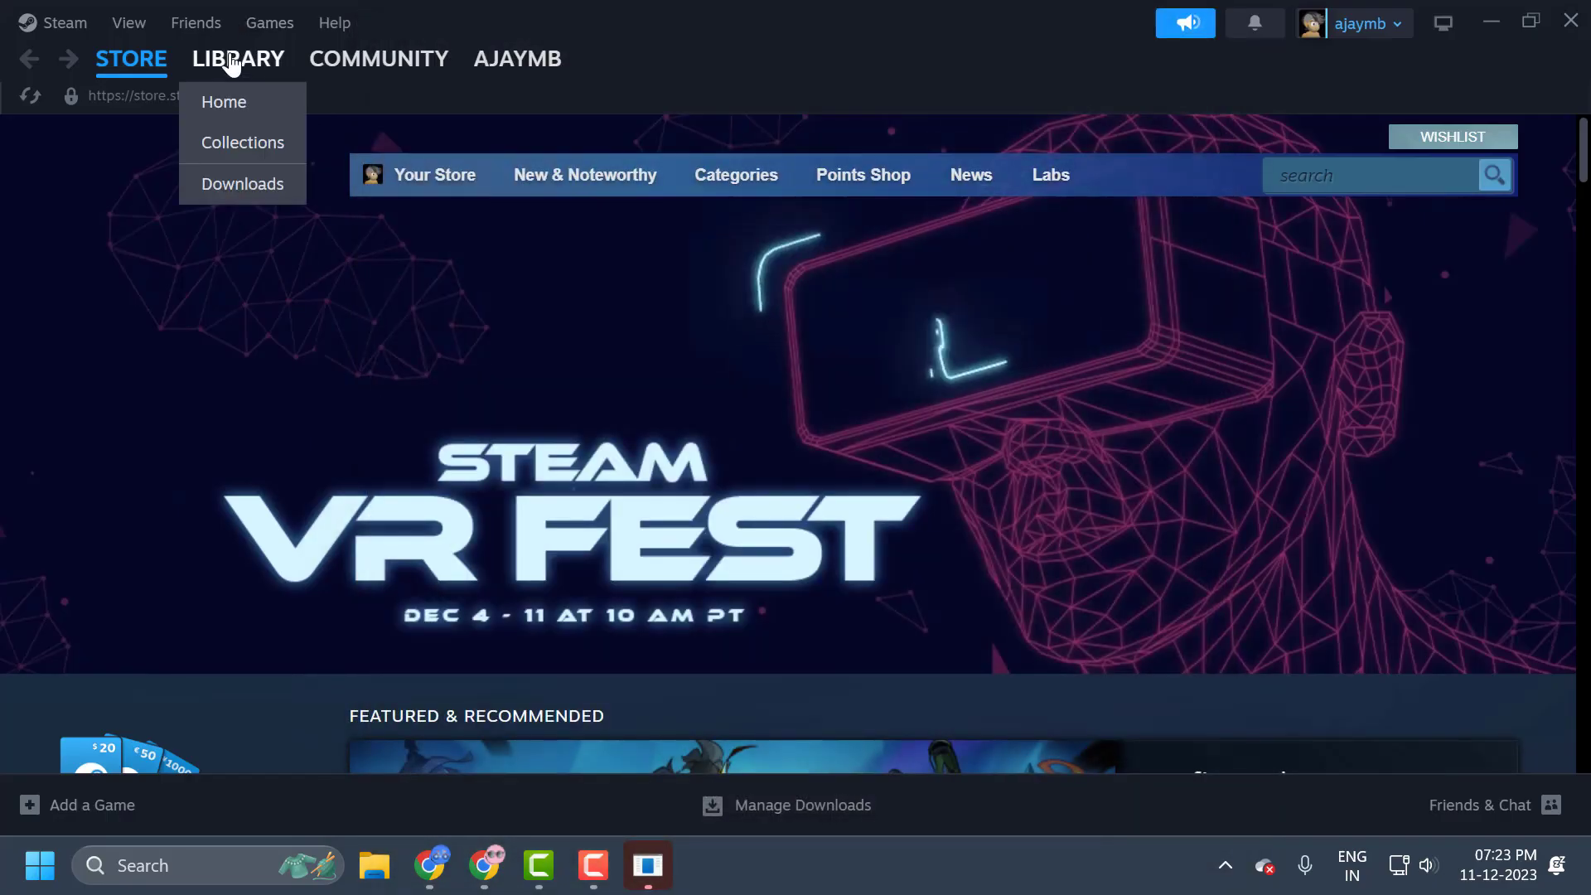
click(232, 60)
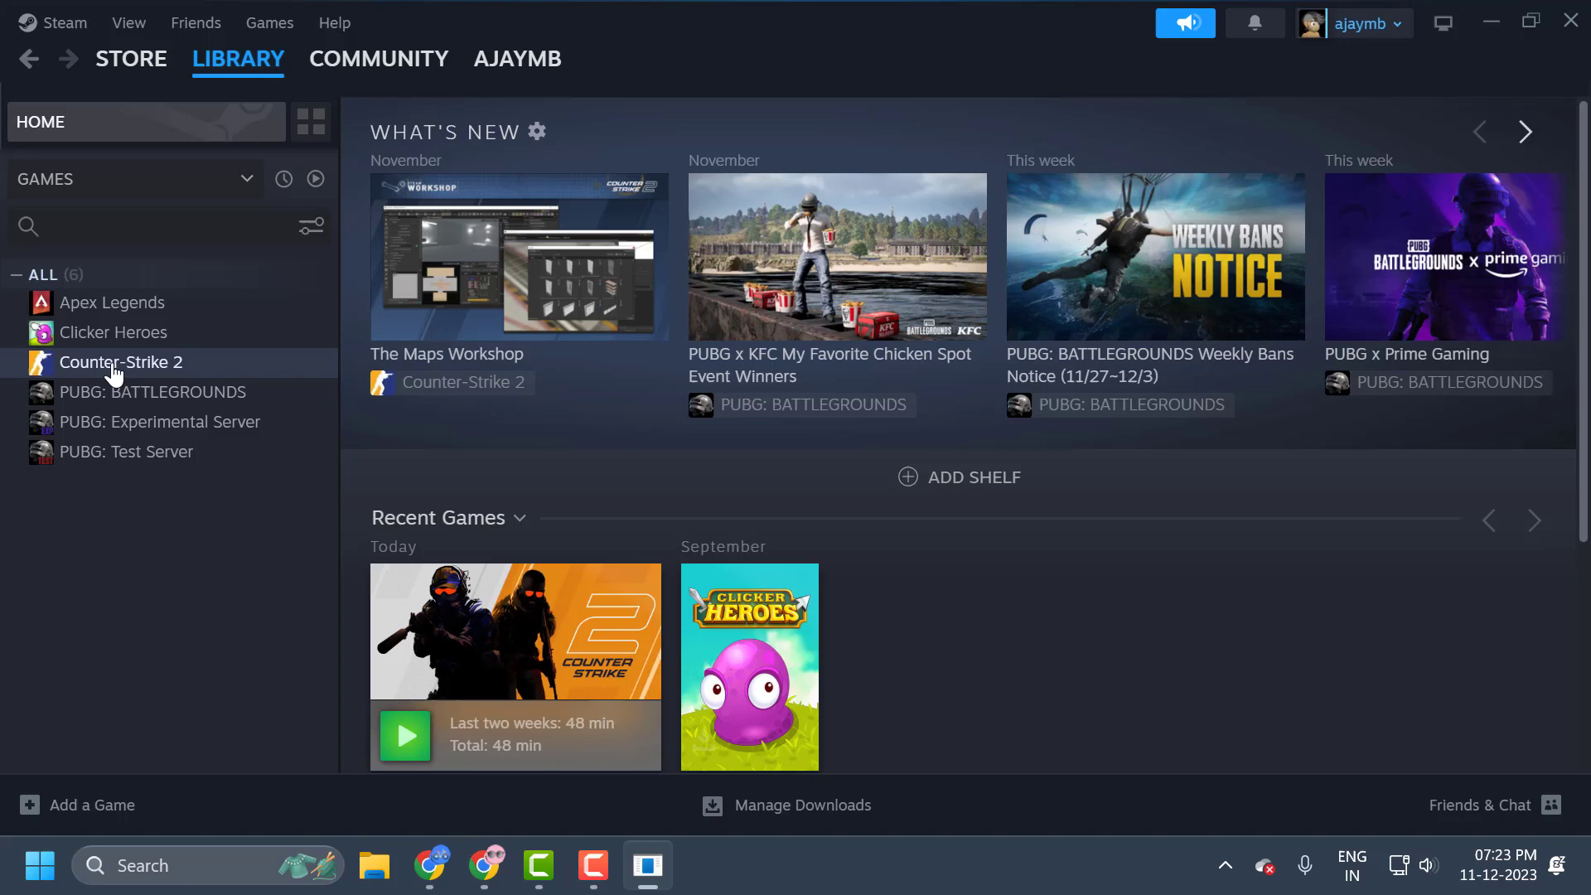
right_click(139, 365)
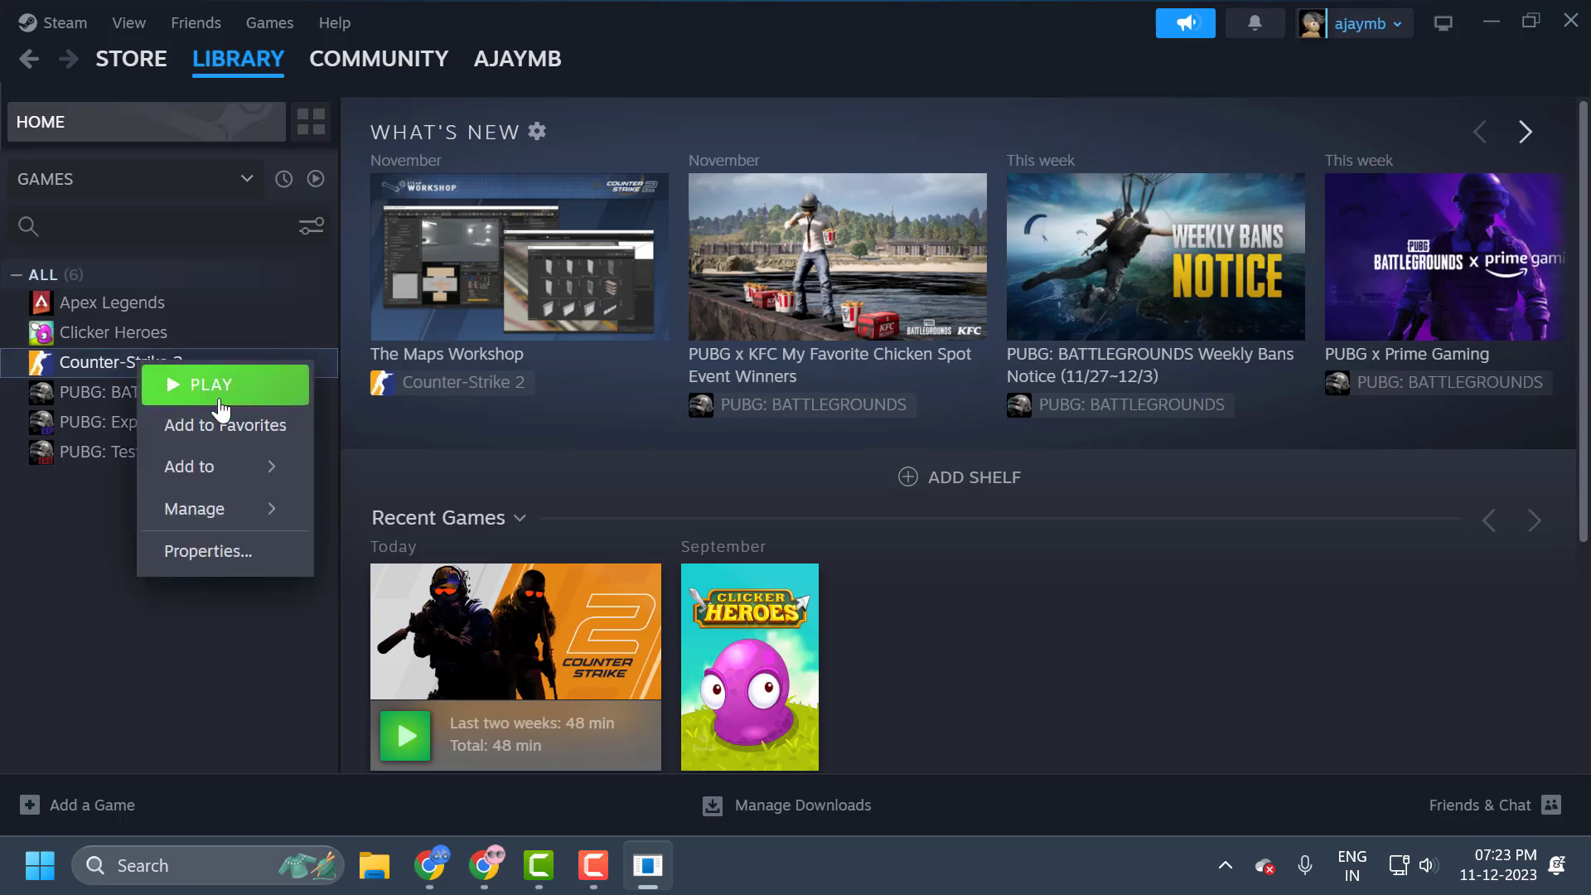
click(226, 553)
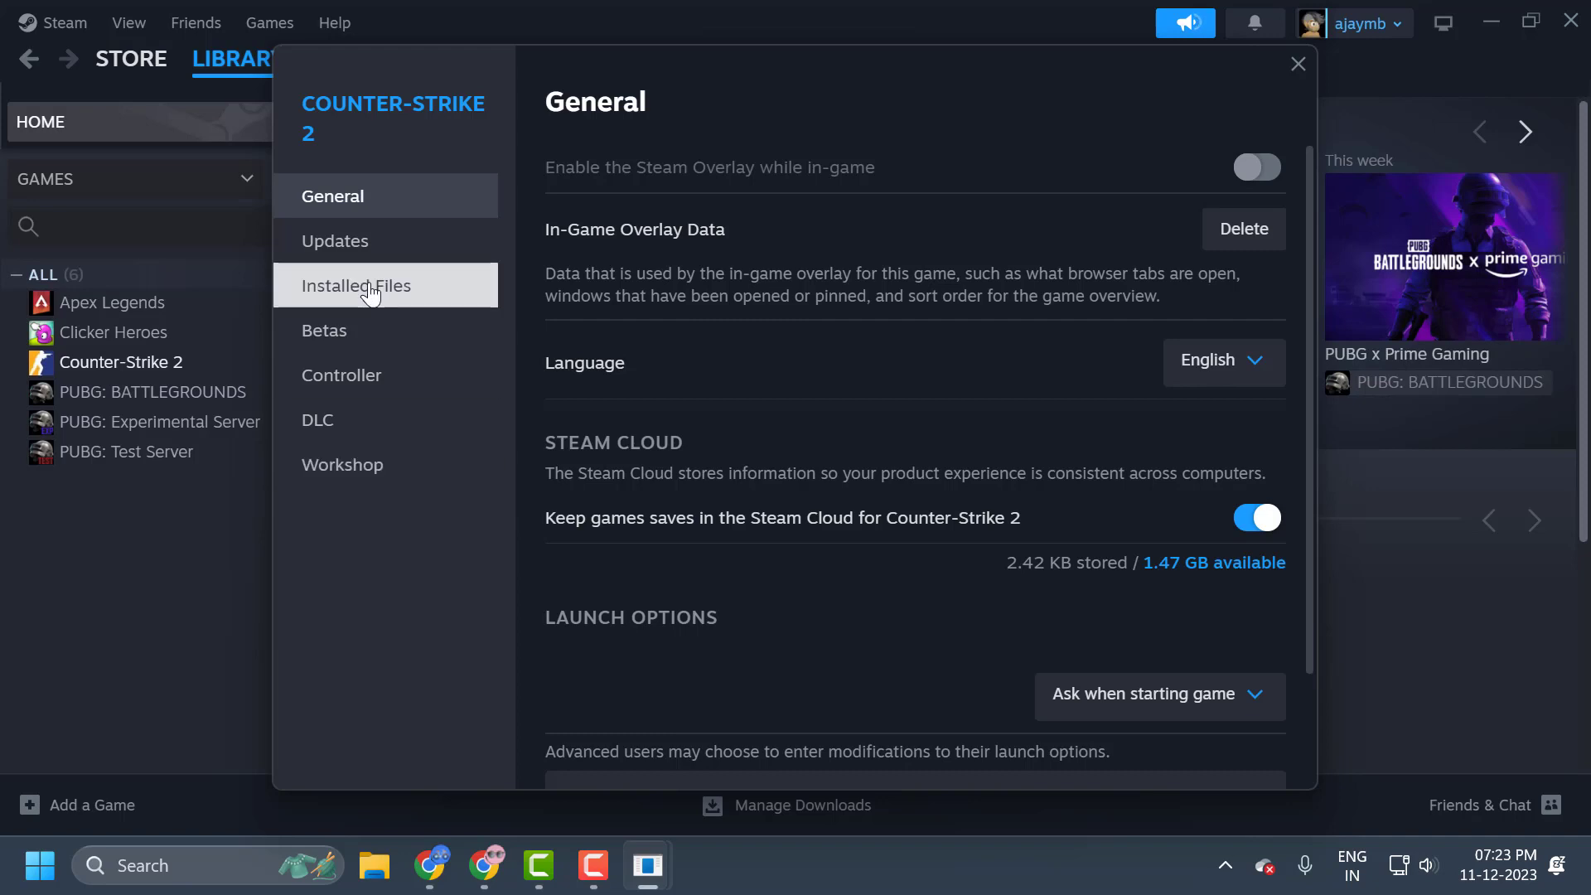
click(418, 297)
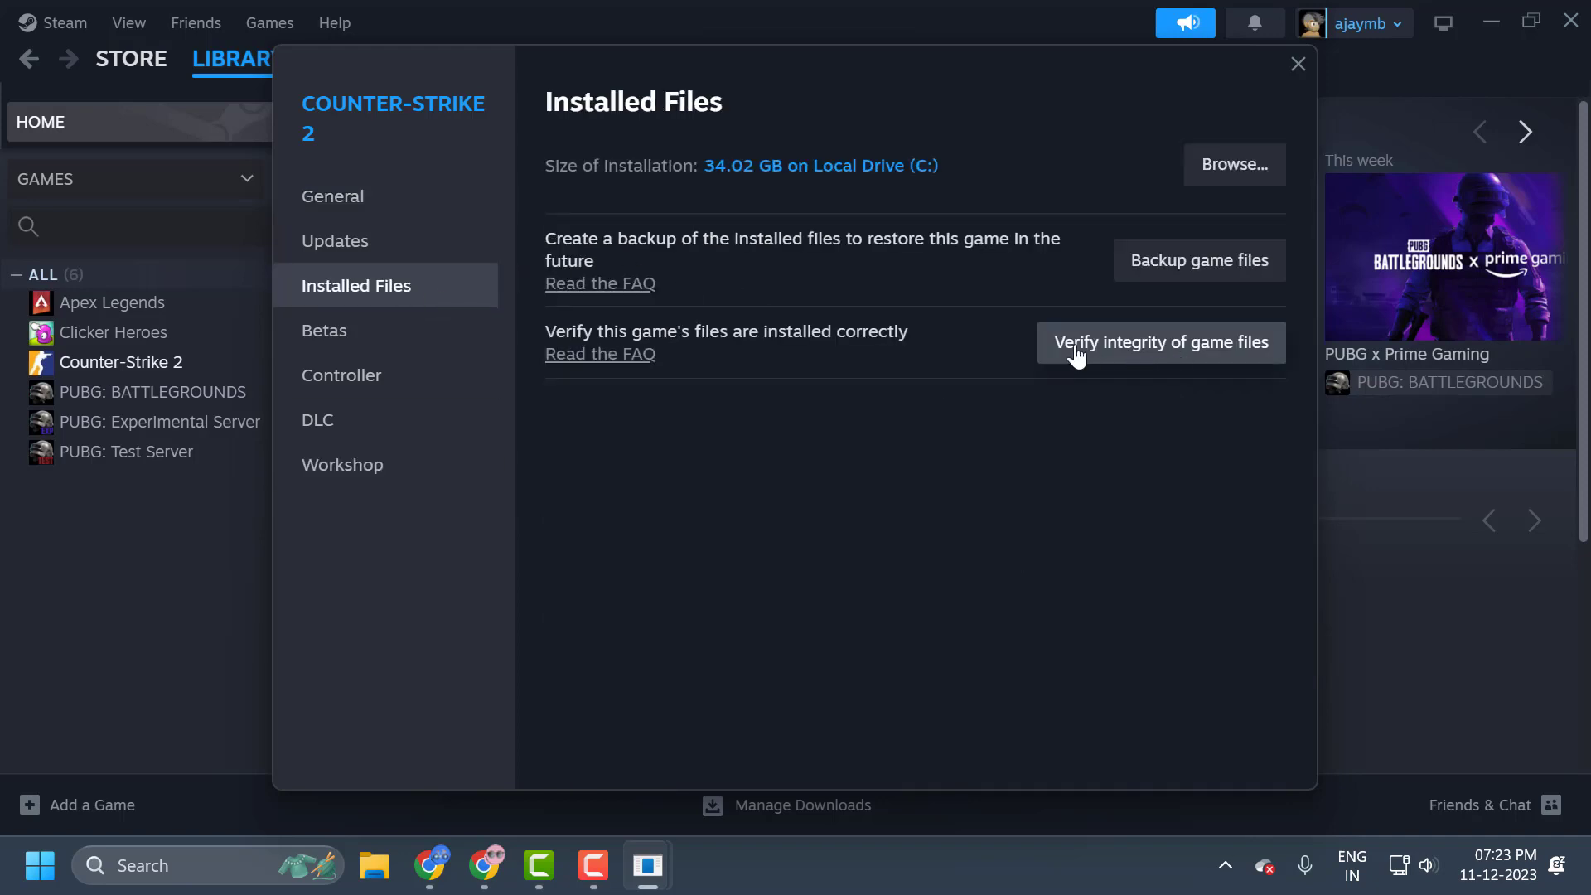
Verify the integrity of the Counter-Strike 2 game files, close the properties and minimize Steam
click(1230, 346)
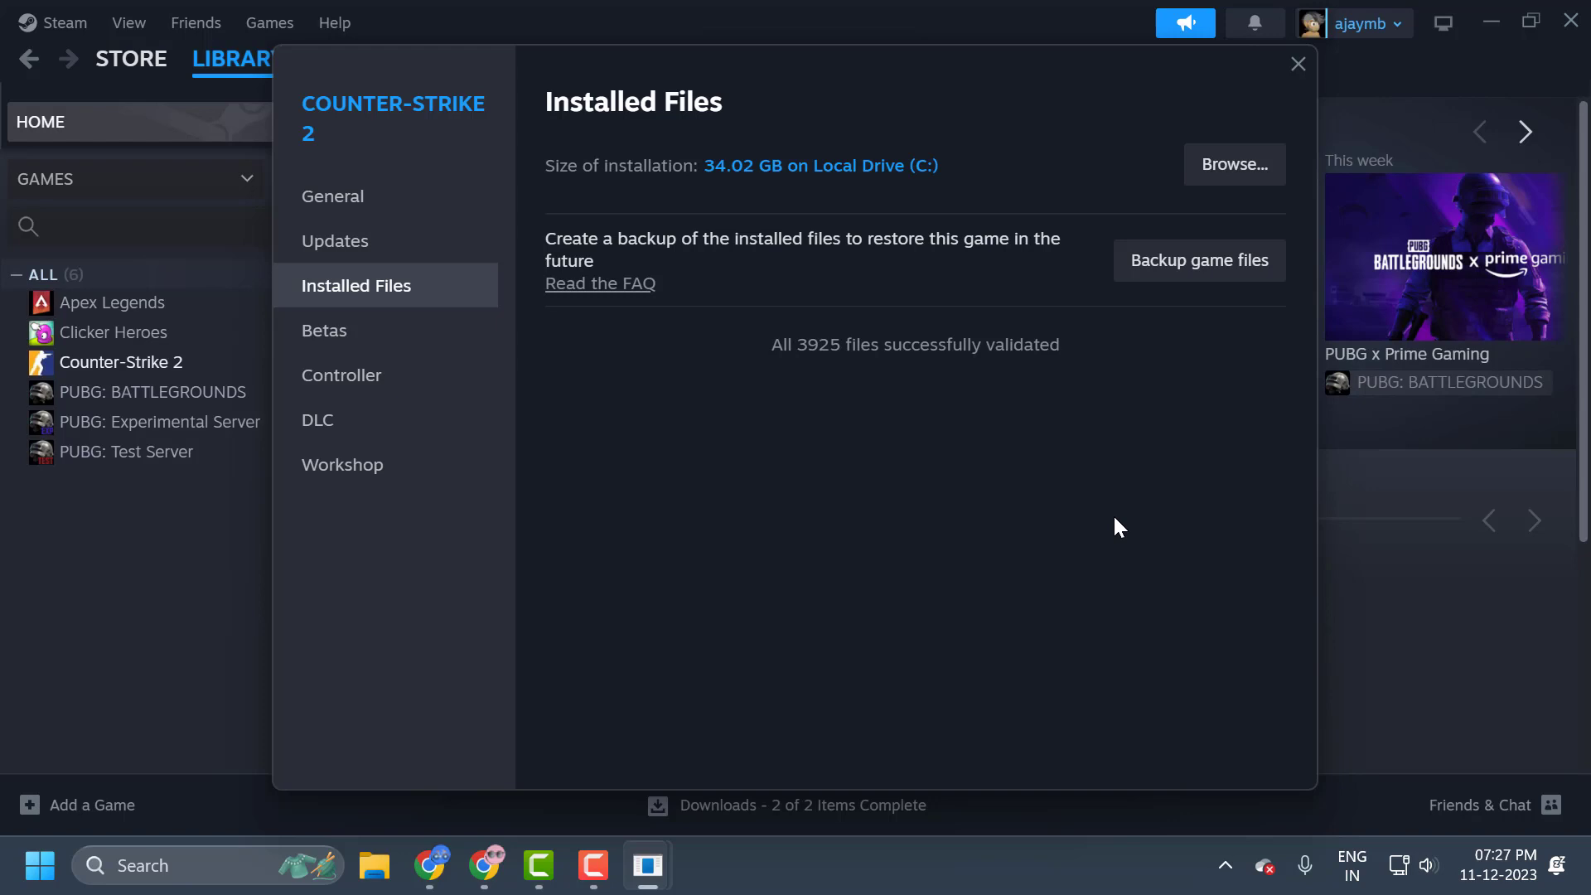
click(1297, 62)
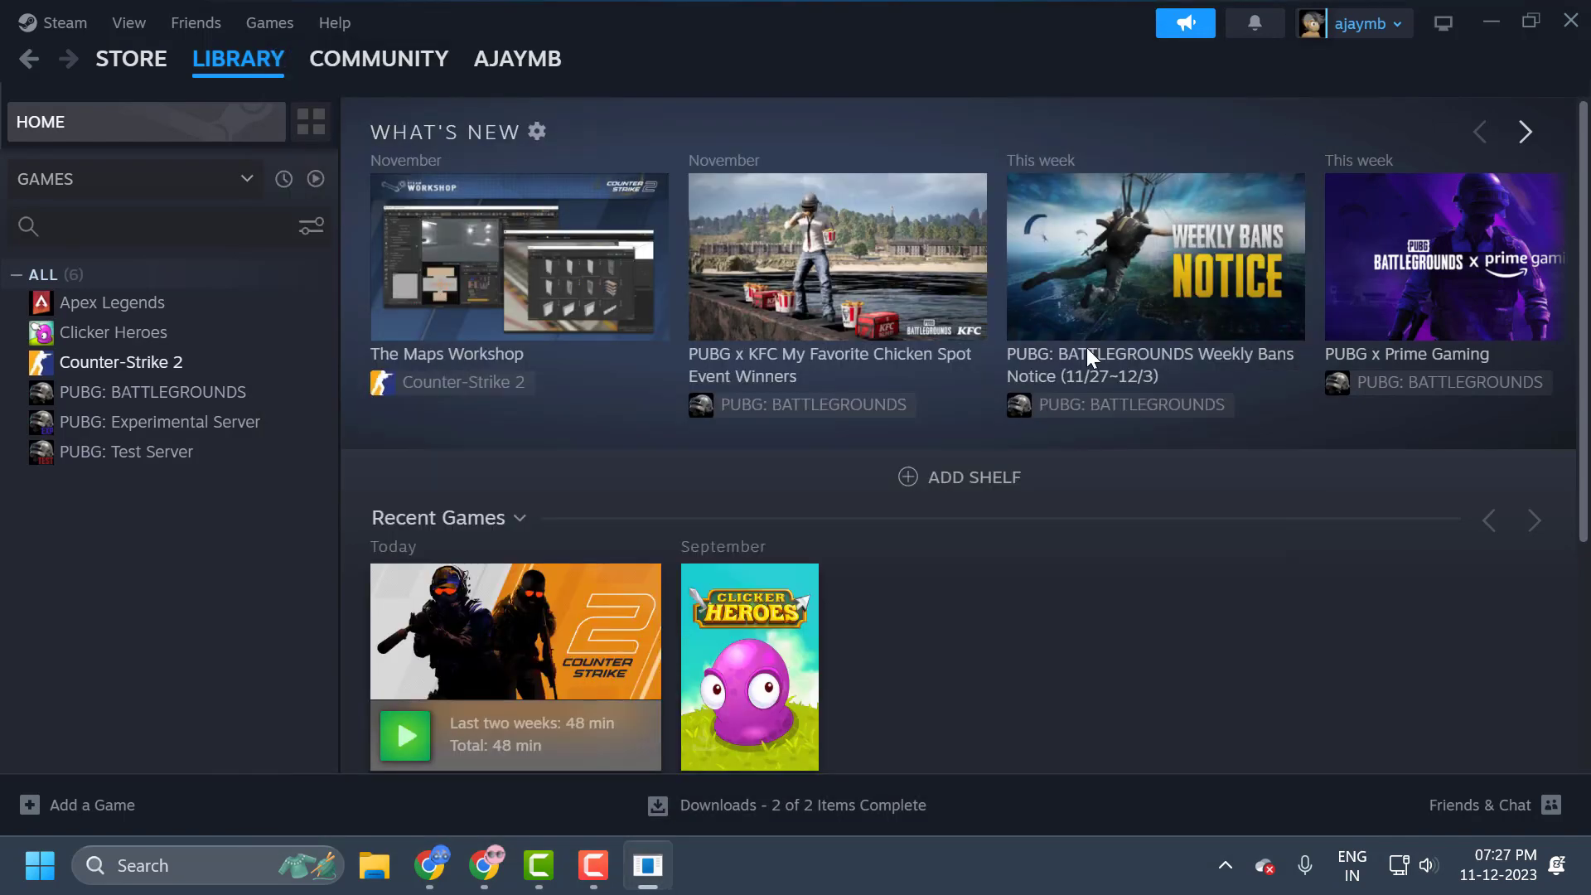
click(1490, 22)
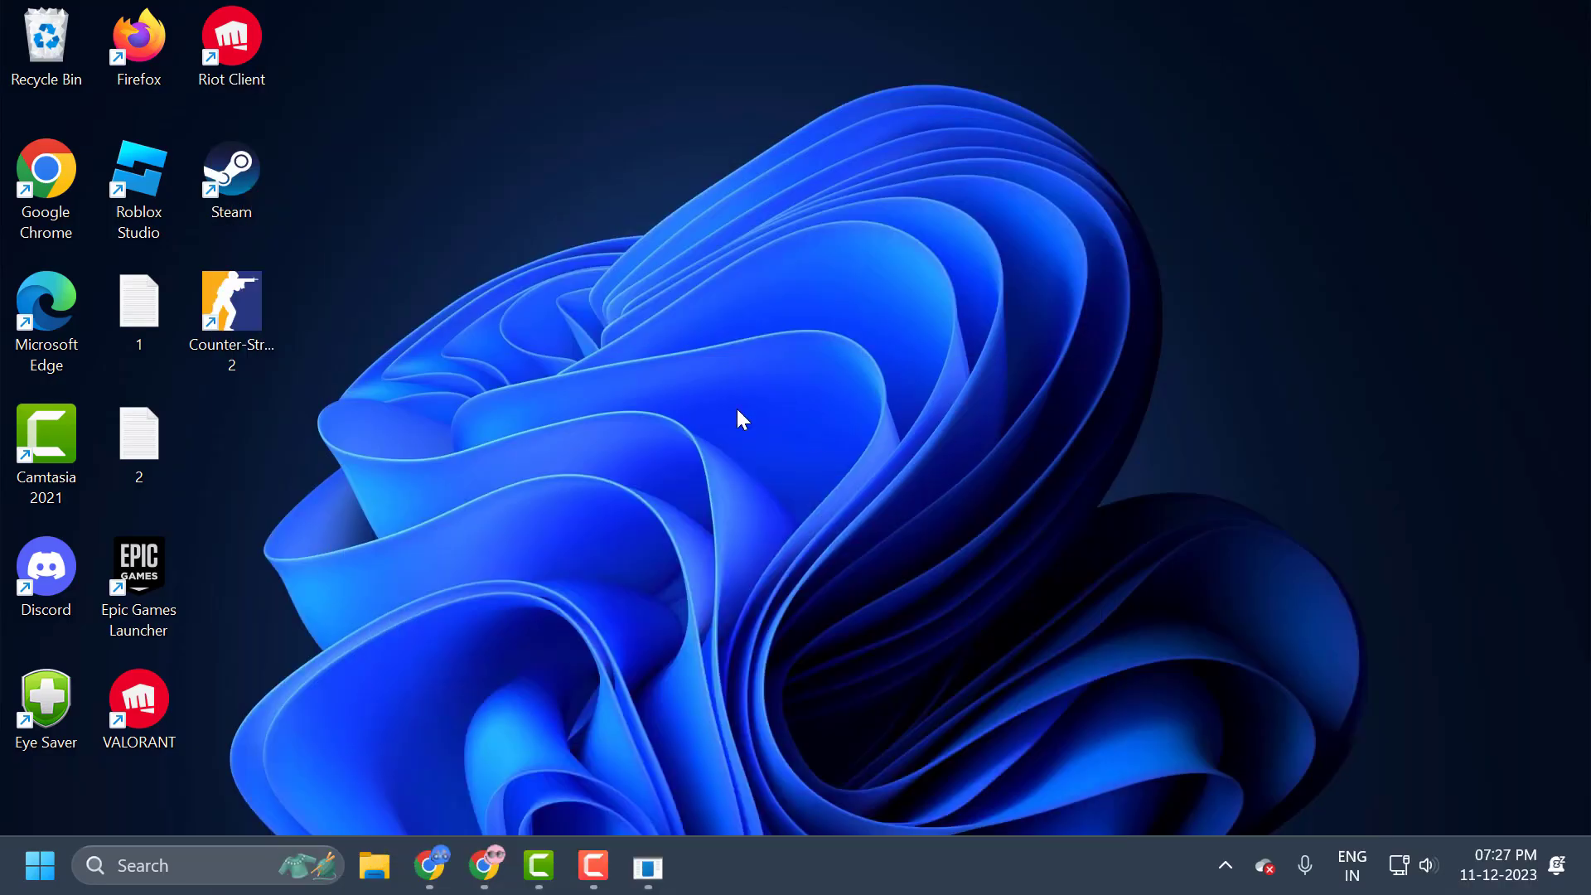